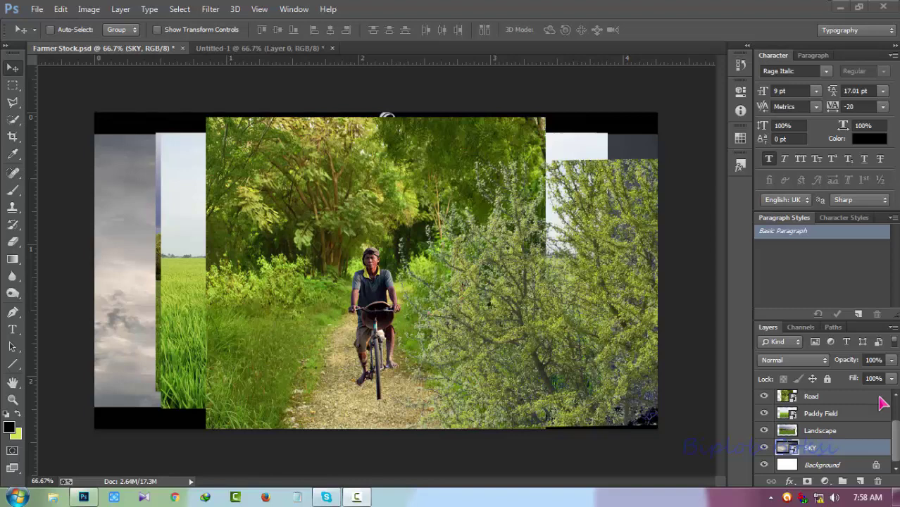
Hide the Road, Paddy Field and remaining background layers in Farmer Stock.psd.
click(765, 397)
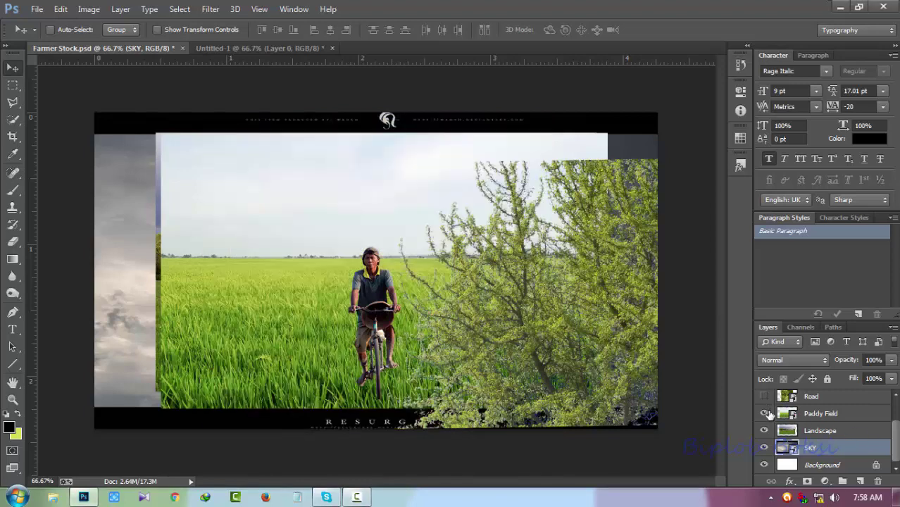
click(764, 414)
drag(764, 430, 764, 448)
click(764, 464)
scroll(763, 468, up, 1)
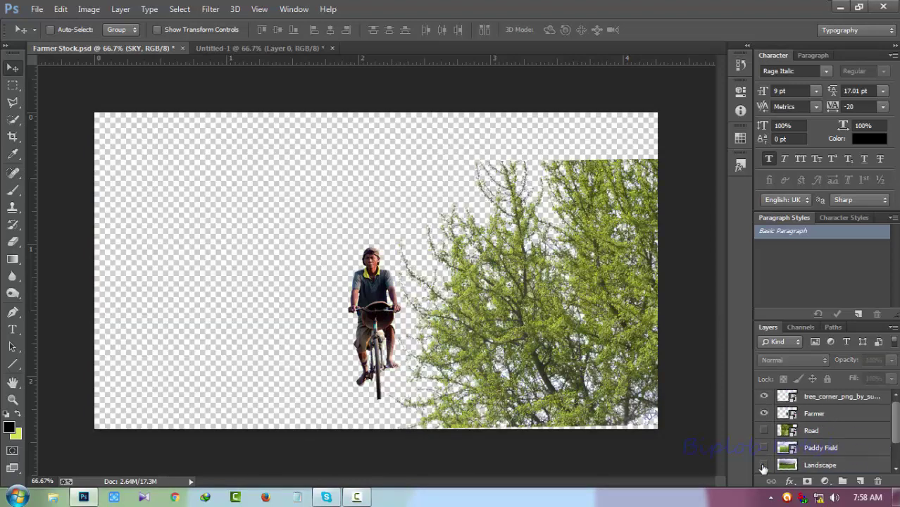
scroll(764, 469, up, 1)
Toggle the tree, Road and Farmer layers to inspect each, then show Farmer and tree again.
click(764, 398)
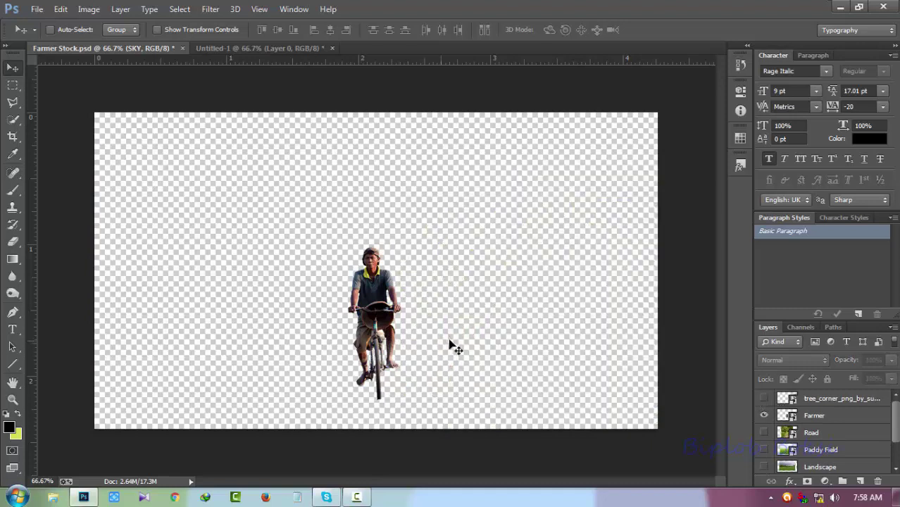
click(764, 399)
click(764, 433)
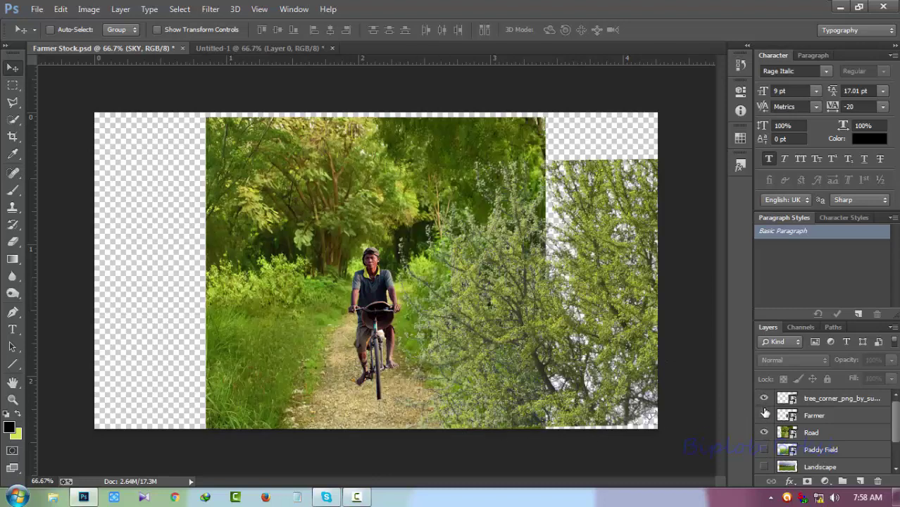
click(764, 415)
click(764, 399)
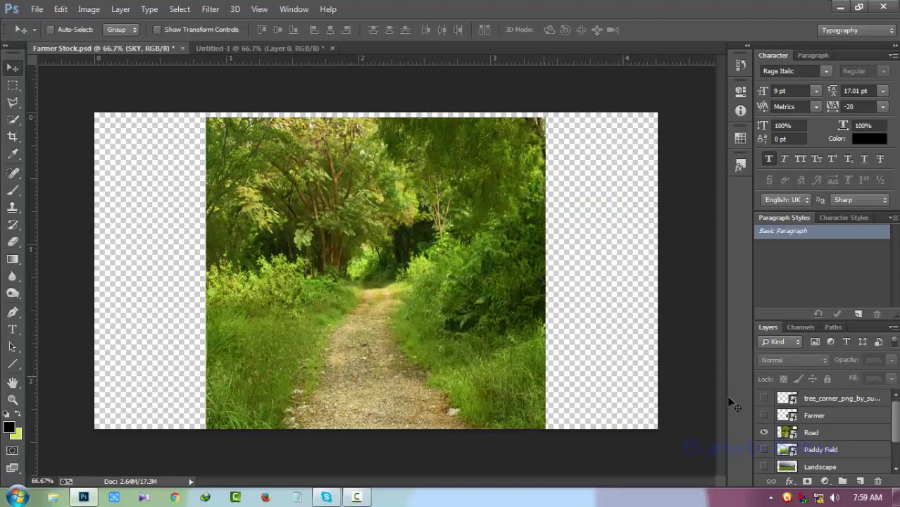
click(764, 416)
click(764, 399)
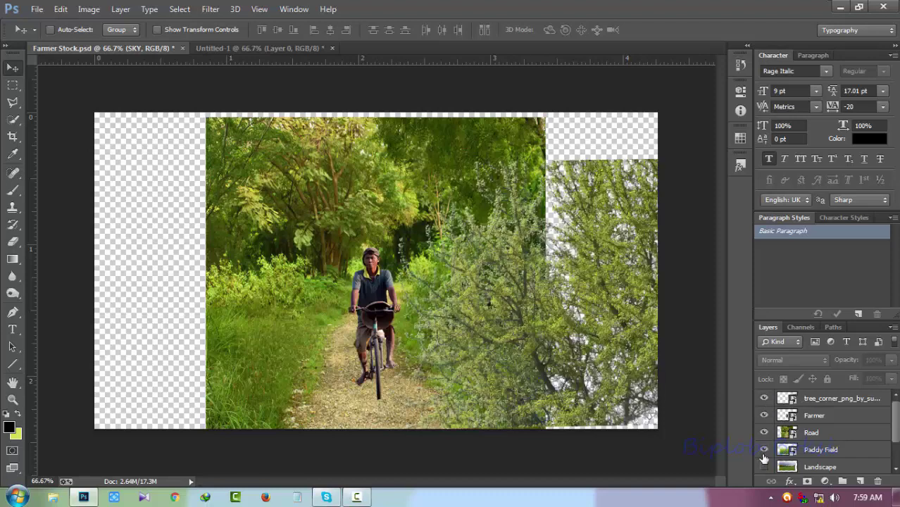
Check the Paddy Field, Landscape and SKY layers, leaving SKY, Paddy Field and Road visible.
click(764, 451)
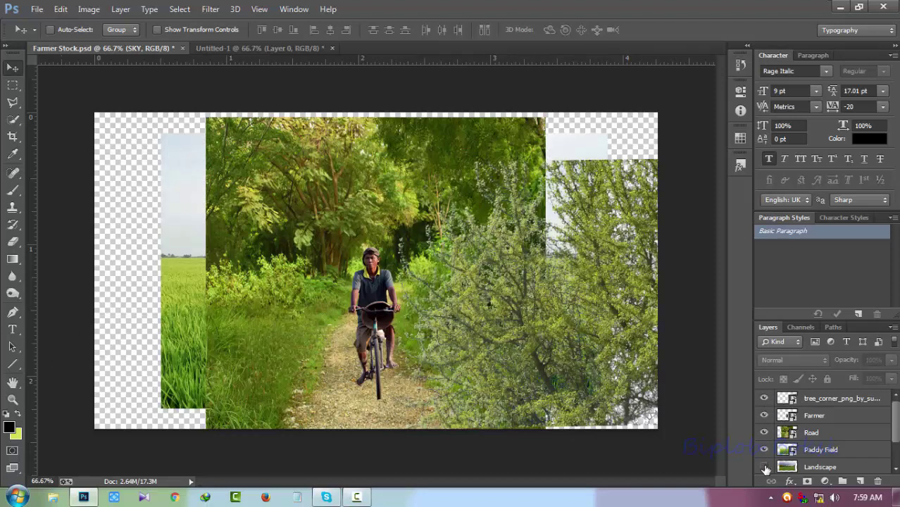
click(764, 467)
click(764, 449)
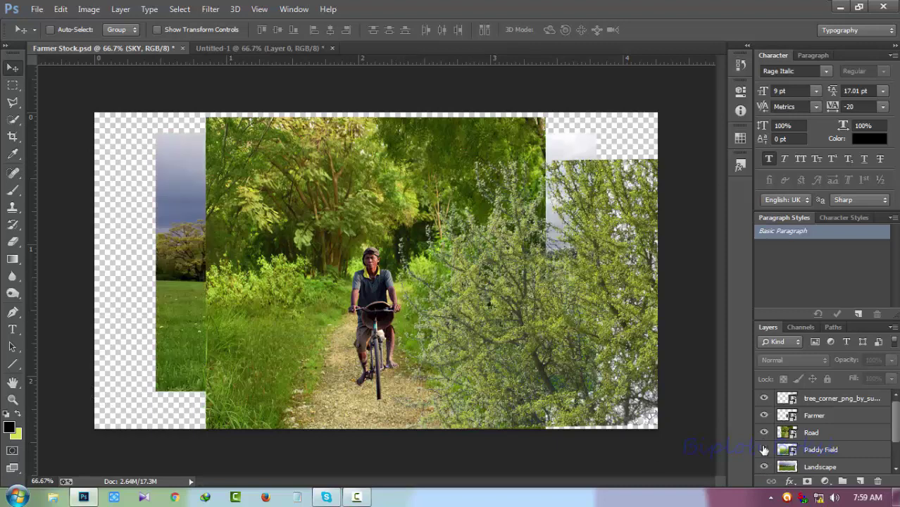
click(764, 433)
scroll(760, 458, down, 2)
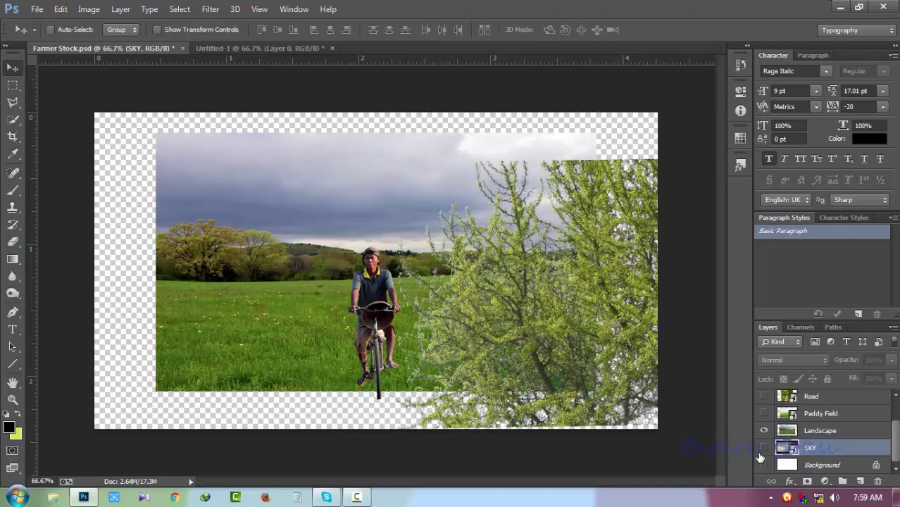
click(764, 447)
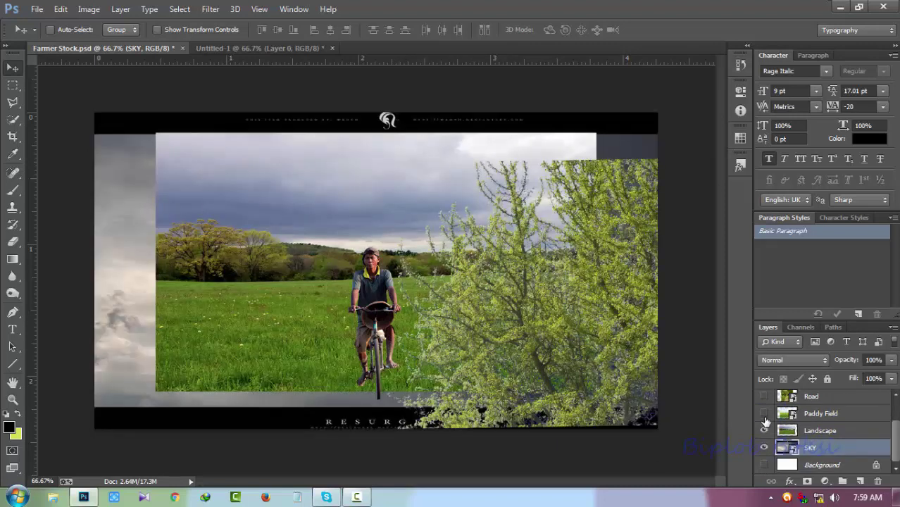
click(764, 414)
click(764, 396)
scroll(762, 408, up, 2)
scroll(762, 418, down, 2)
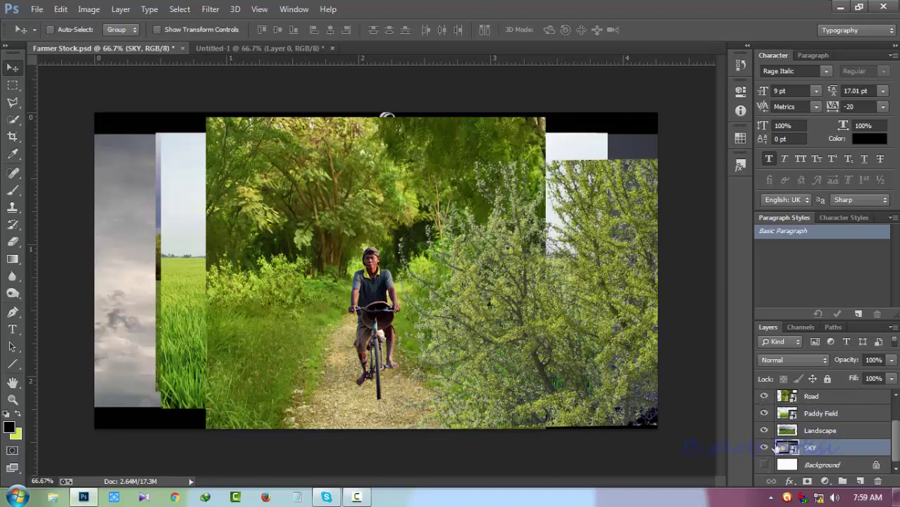
scroll(838, 465, up, 2)
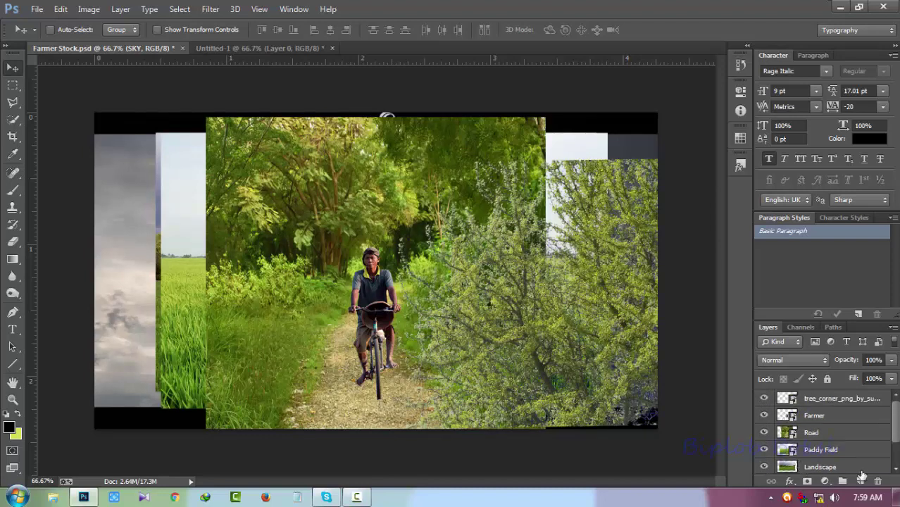
scroll(845, 467, down, 2)
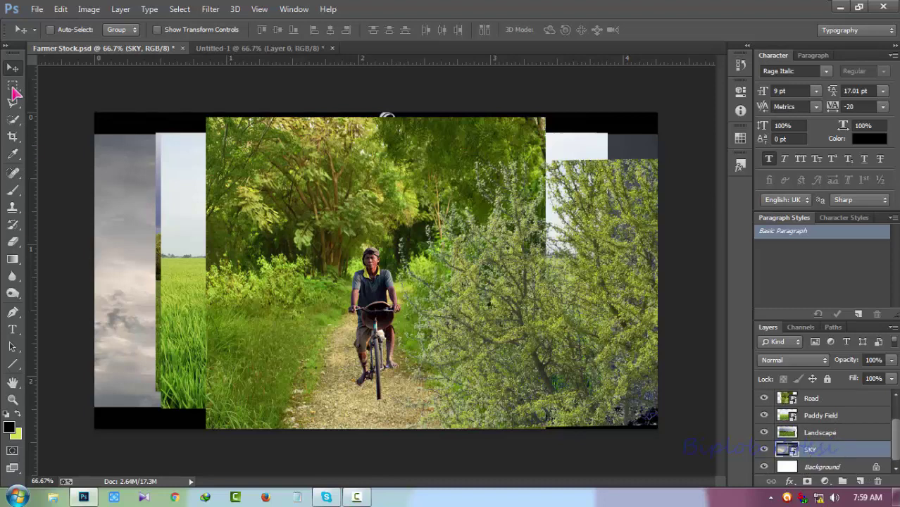
Drag the SKY photo into Untitled-1 and stretch it taller to fill the canvas.
mouse_move(102, 223)
mouse_down()
mouse_move(279, 49)
mouse_move(264, 222)
mouse_up()
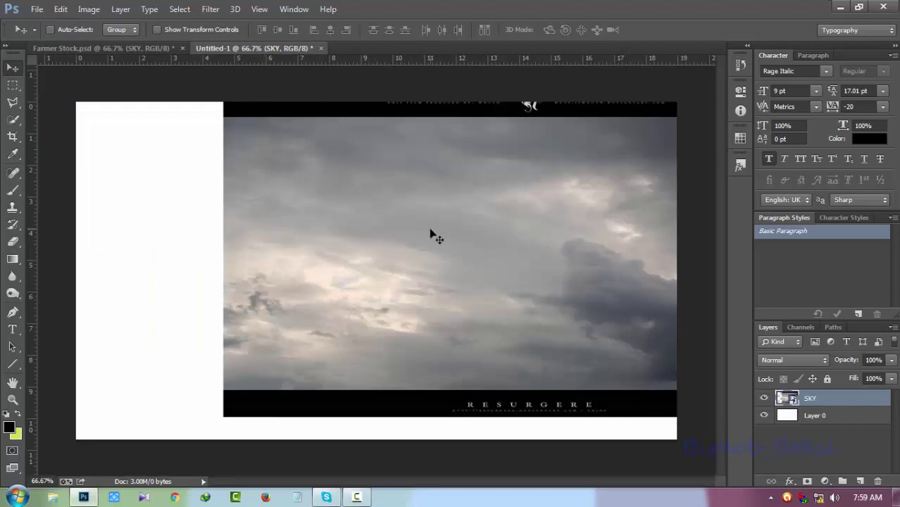
mouse_move(432, 235)
mouse_down()
mouse_move(361, 273)
mouse_move(305, 217)
mouse_move(277, 232)
mouse_move(284, 208)
mouse_up()
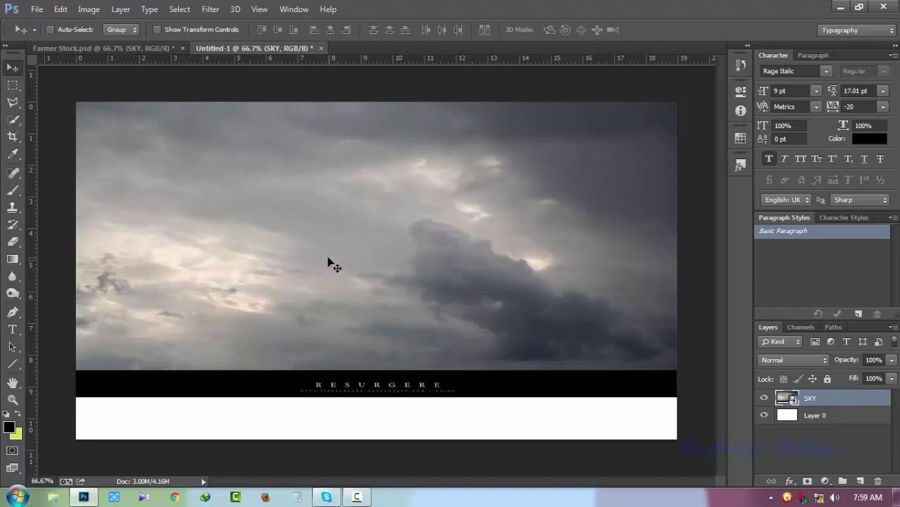
key(ctrl+t)
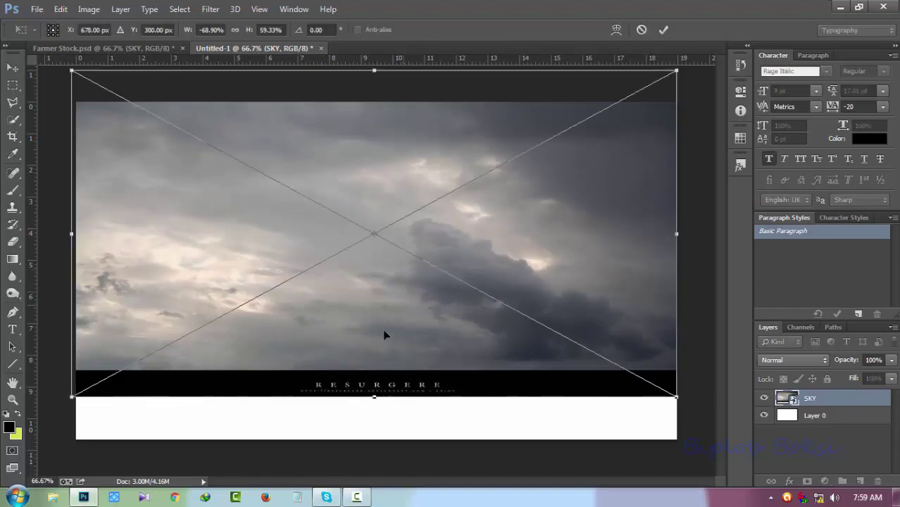
drag(374, 396, 369, 497)
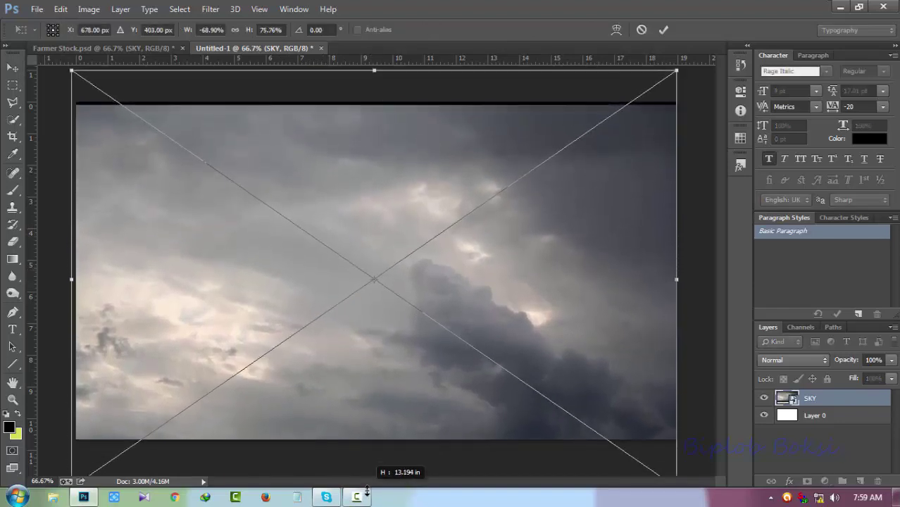
click(663, 29)
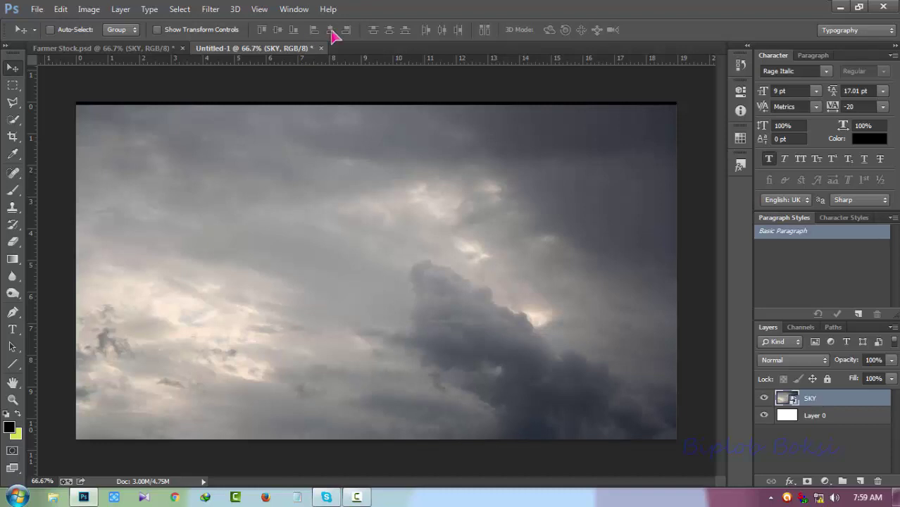
Apply Camera Raw to the sky: Temperature -14, Exposure +0.10, Whites +4, Clarity -58, Vibrance +74.
click(211, 9)
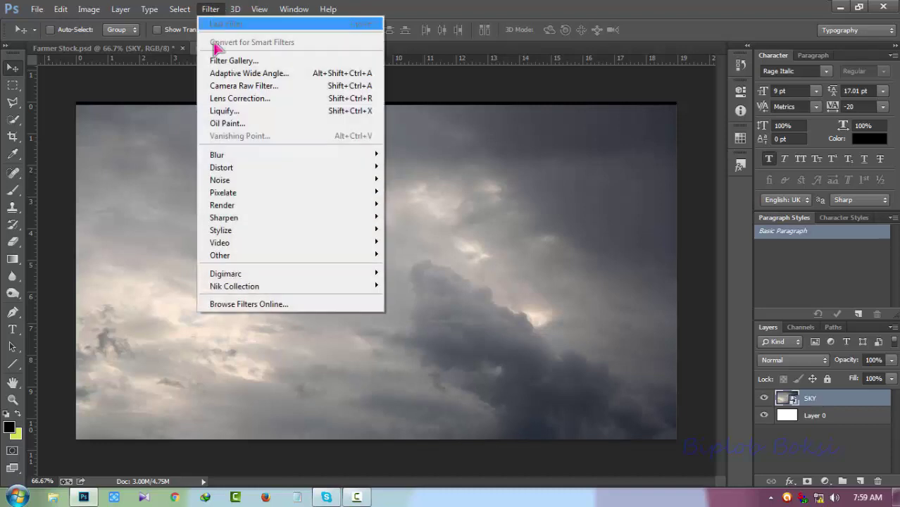
click(263, 86)
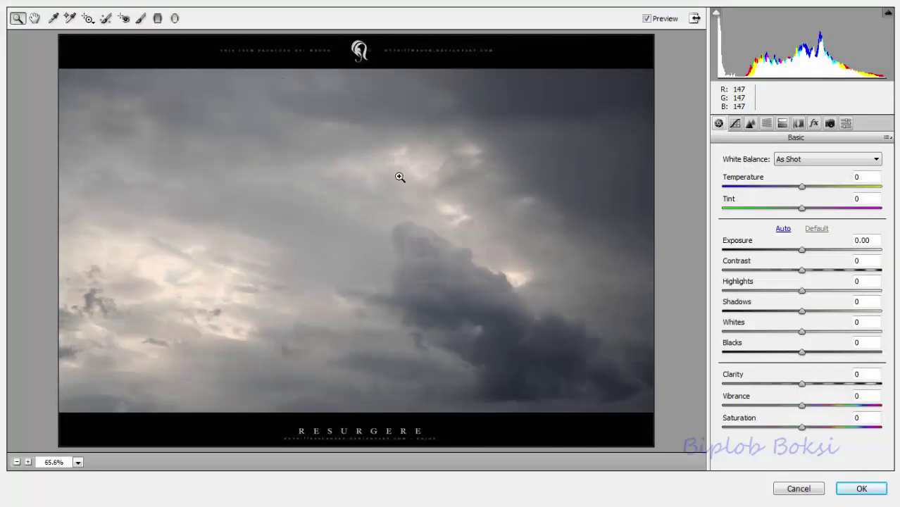
drag(803, 187, 790, 187)
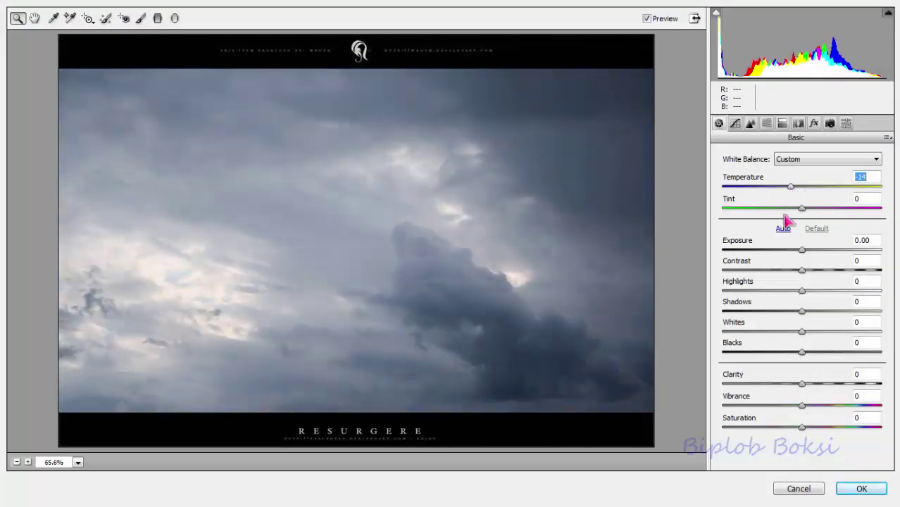
mouse_move(801, 250)
mouse_down()
mouse_move(822, 251)
mouse_move(805, 251)
mouse_up()
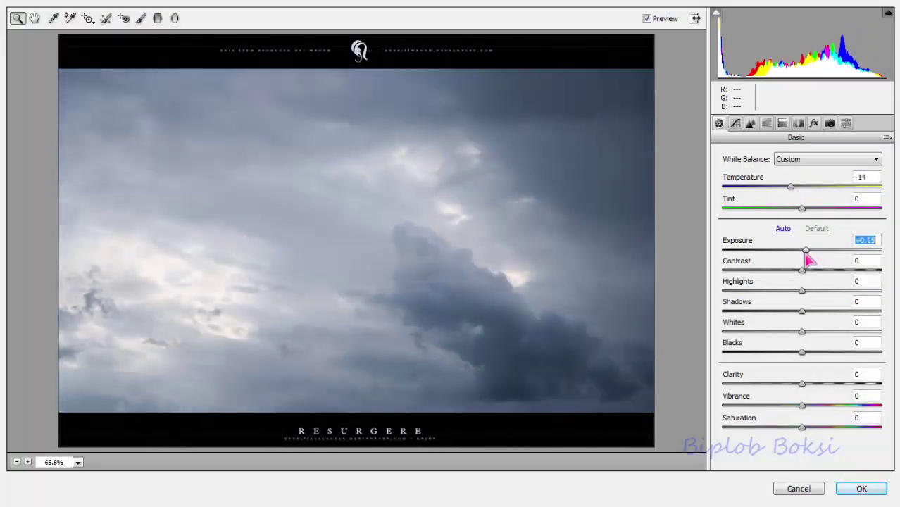
drag(803, 333, 806, 340)
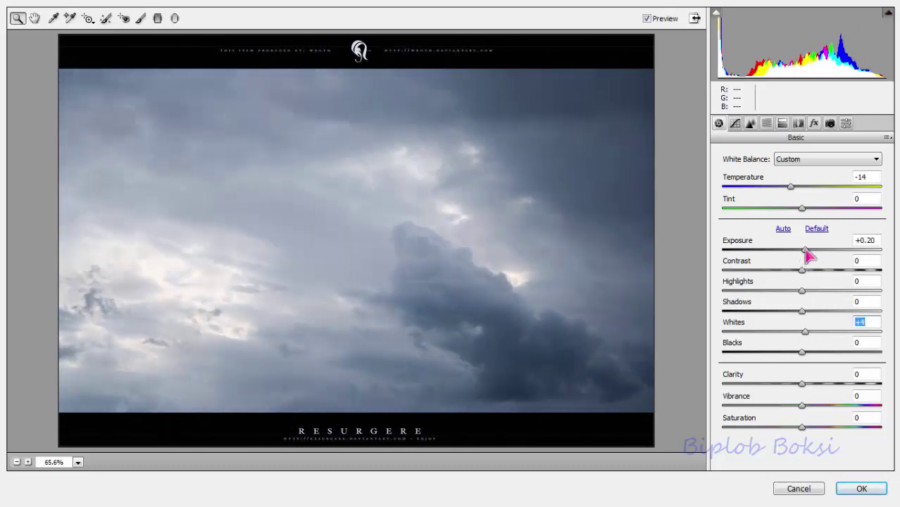
mouse_move(805, 251)
mouse_down()
mouse_move(824, 251)
mouse_move(803, 252)
mouse_up()
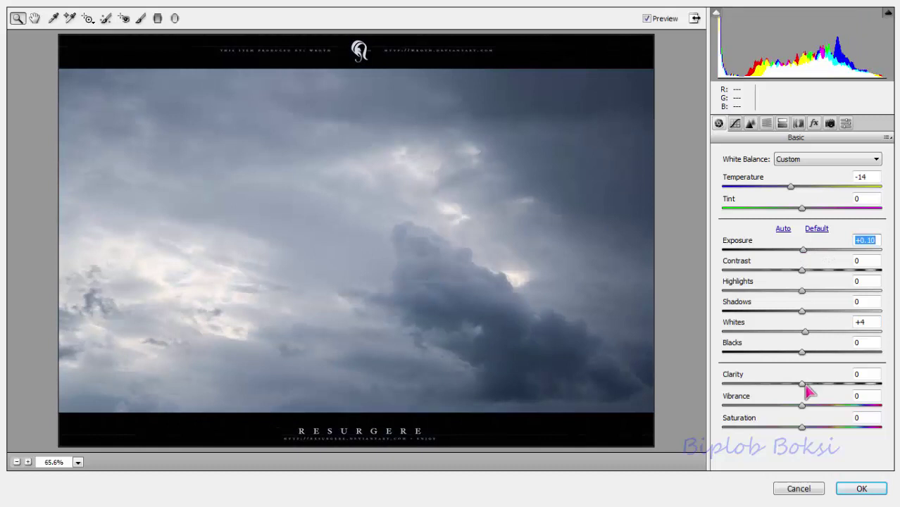
drag(803, 384, 757, 384)
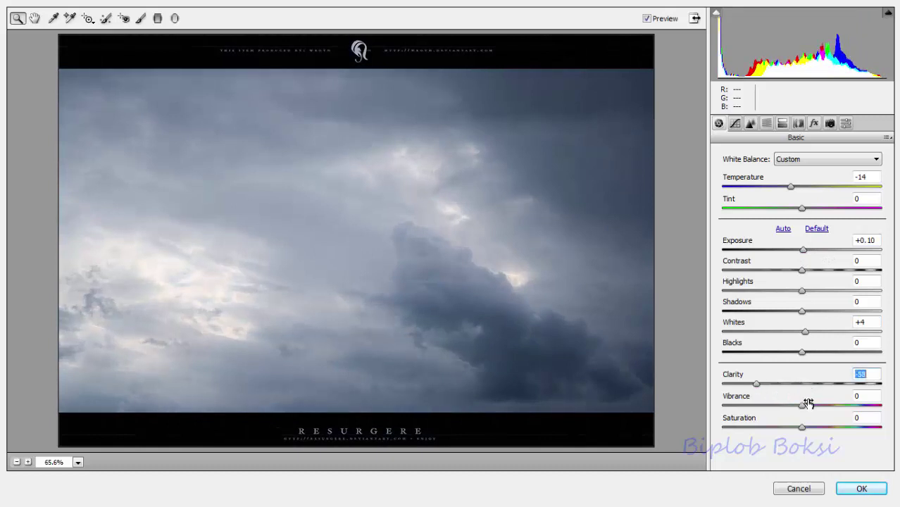
drag(803, 405, 860, 405)
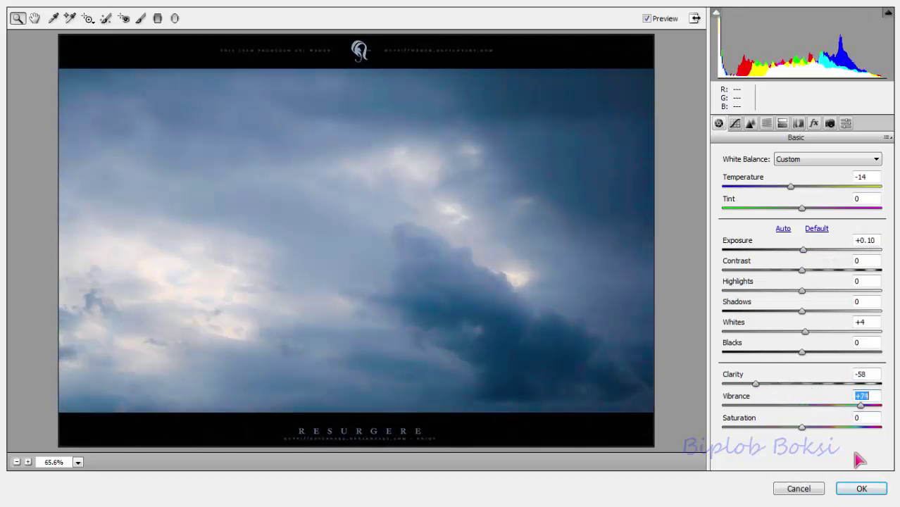
click(861, 488)
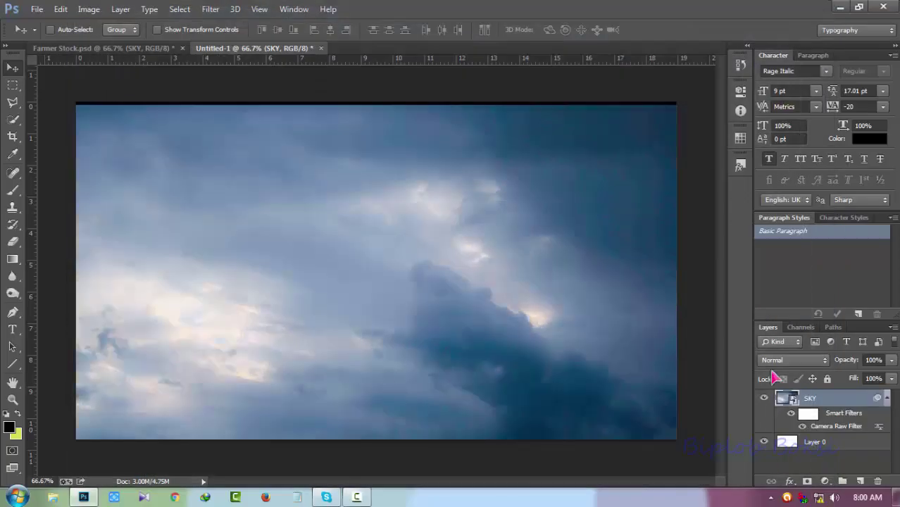
Return to Farmer Stock.psd and hide the tree corner layer.
scroll(570, 367, down, 2)
scroll(563, 356, down, 1)
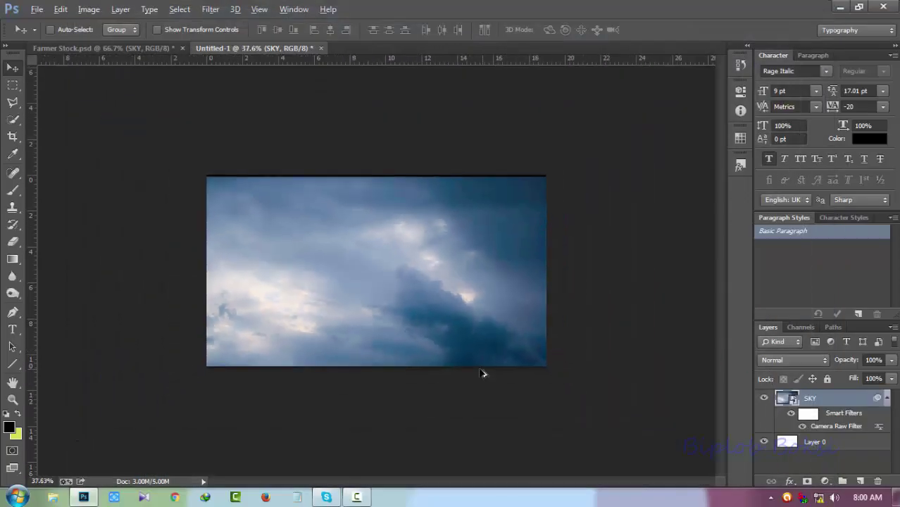
scroll(484, 372, up, 2)
click(110, 48)
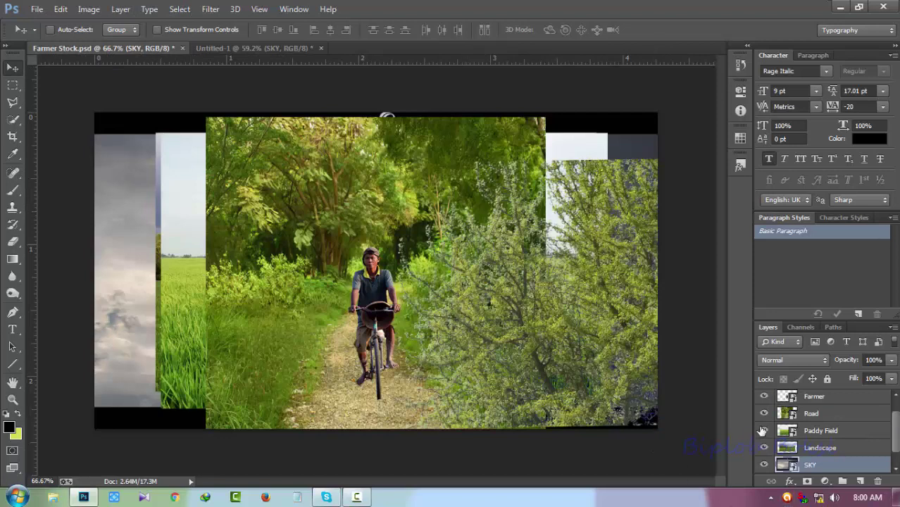
drag(761, 435, 764, 407)
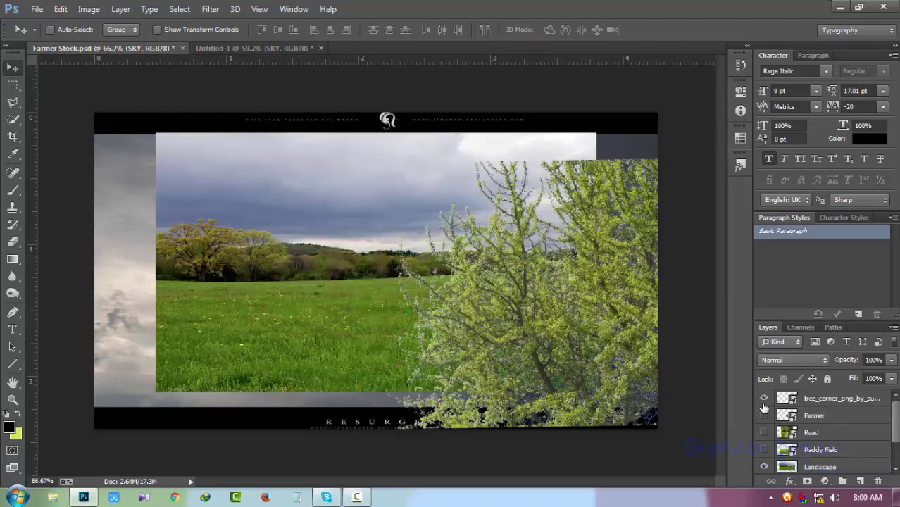
click(765, 397)
Hide the SKY layer, show Paddy Field, and select the Paddy Field layer.
scroll(766, 430, down, 1)
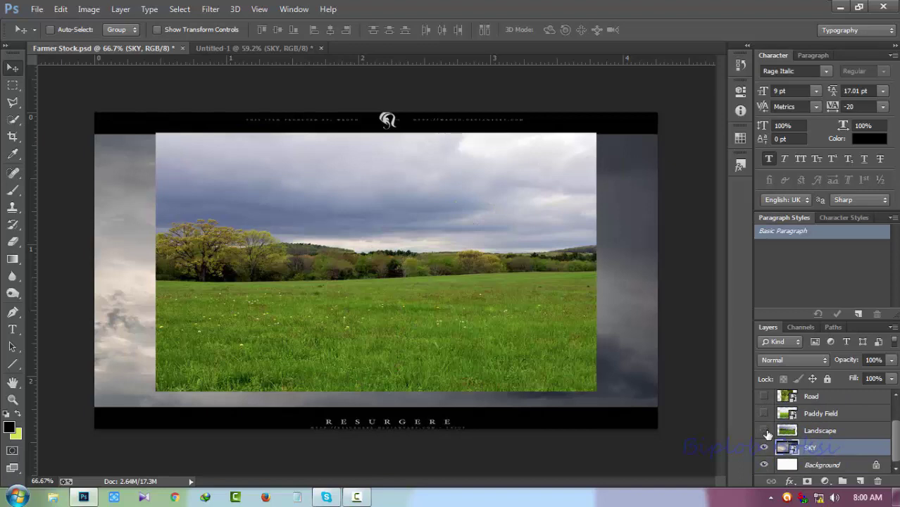
click(765, 430)
click(764, 448)
click(764, 449)
click(764, 414)
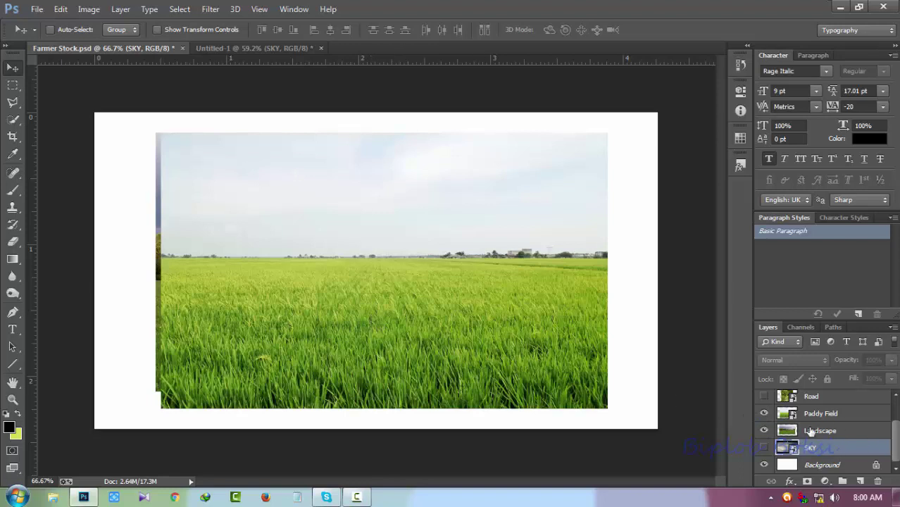
click(810, 431)
click(764, 414)
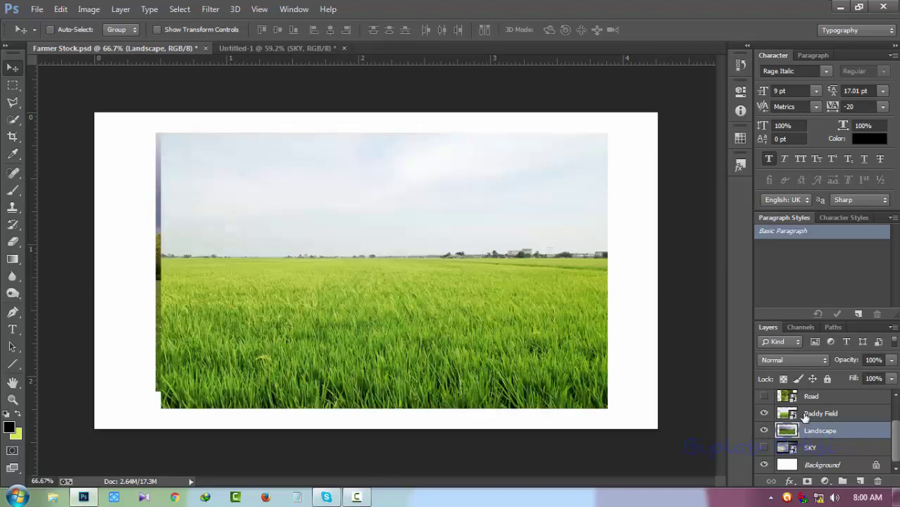
click(803, 414)
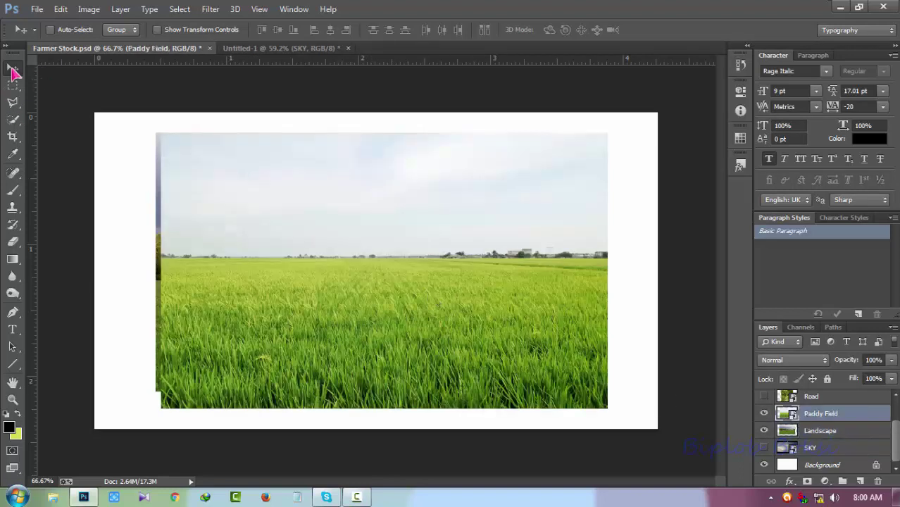
Copy the Paddy Field photo into Untitled-1 and stretch it wider and taller to fill the canvas.
mouse_move(247, 282)
mouse_down()
mouse_move(231, 46)
mouse_move(393, 334)
mouse_up()
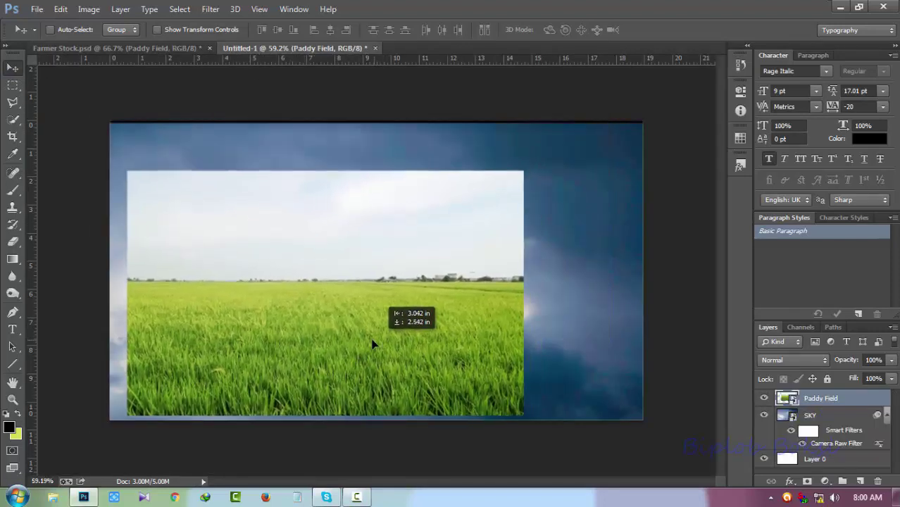
drag(393, 334, 365, 346)
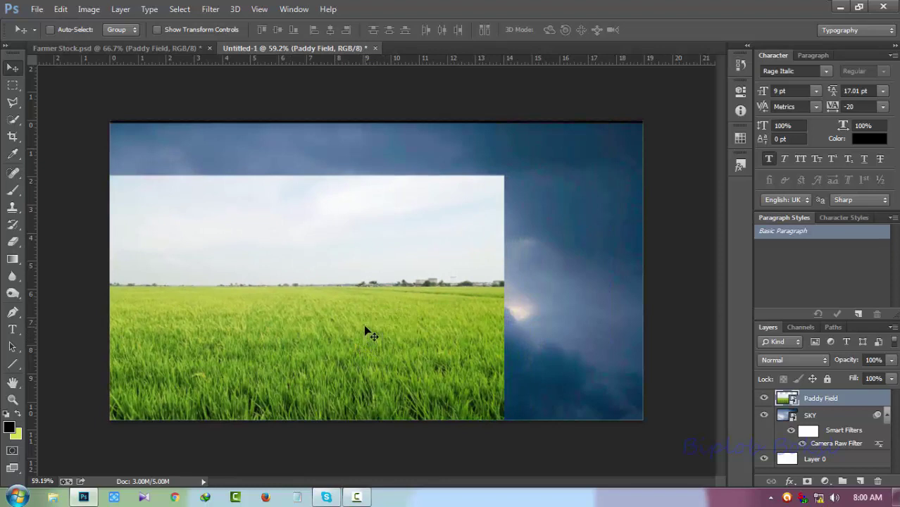
key(ctrl+t)
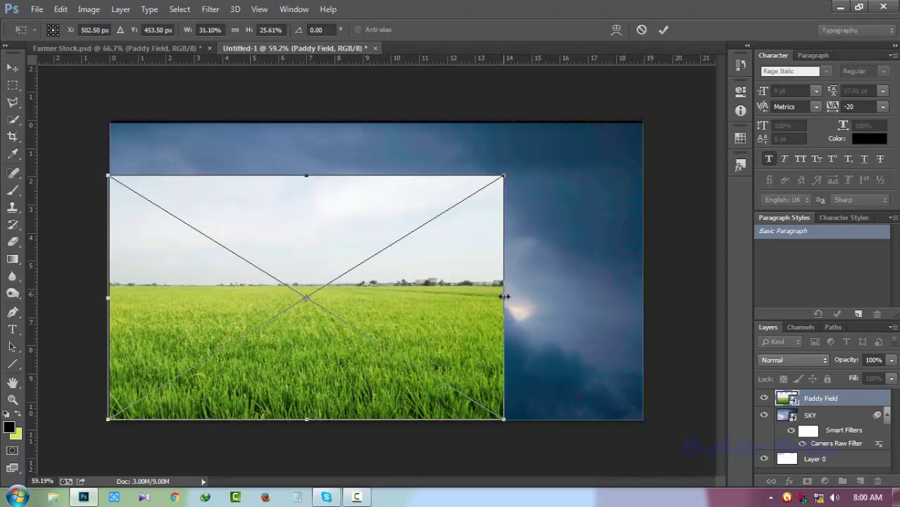
drag(504, 297, 637, 300)
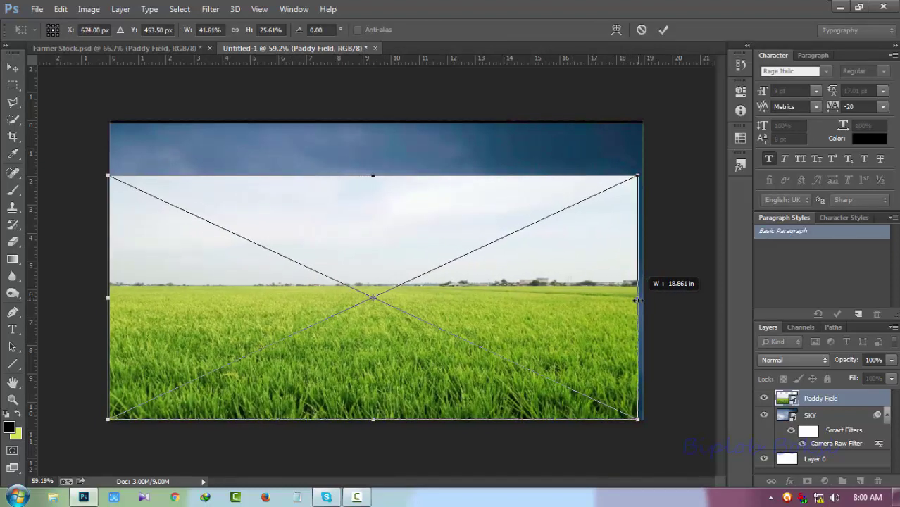
drag(638, 299, 645, 298)
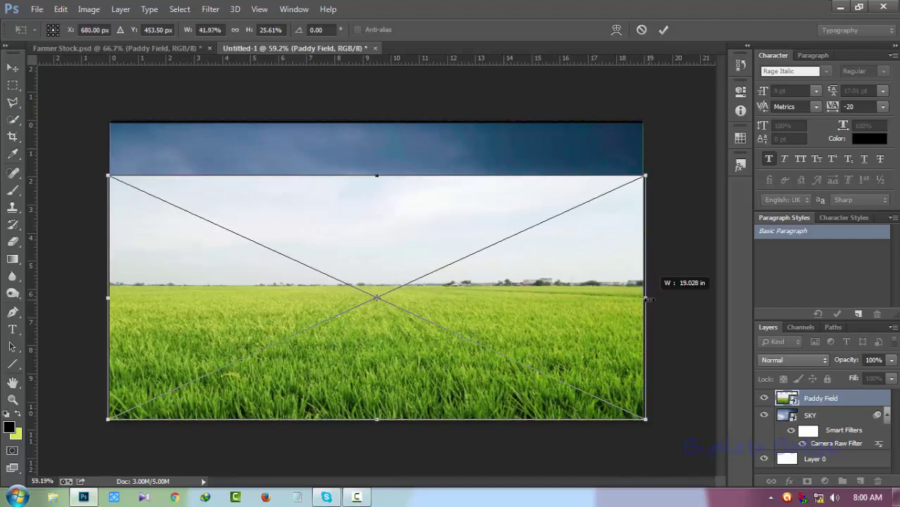
drag(381, 176, 379, 117)
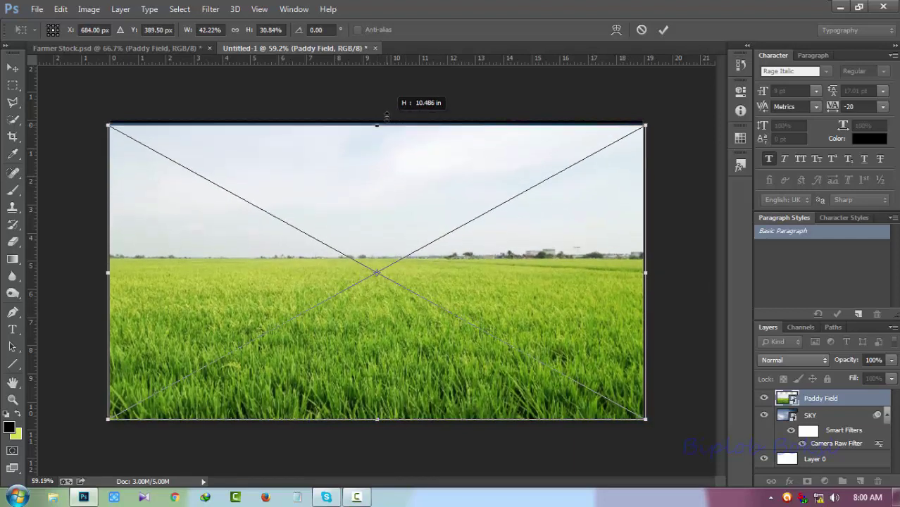
click(664, 30)
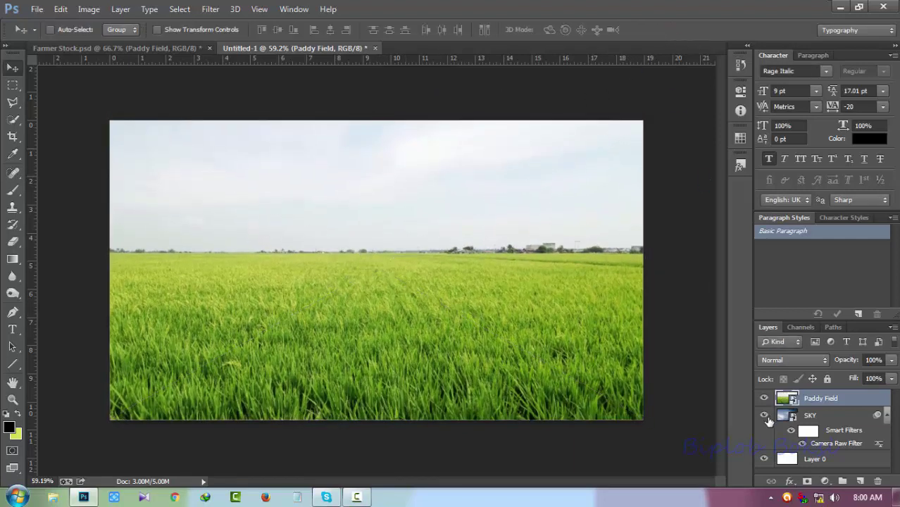
Hide the SKY layer, recheck the paddy field's transform, and return to Farmer Stock.psd.
click(764, 417)
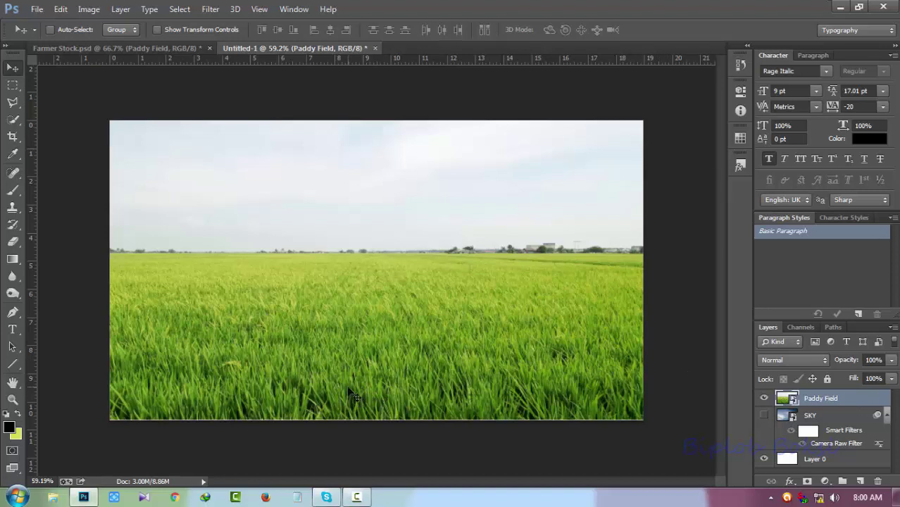
key(ctrl+t)
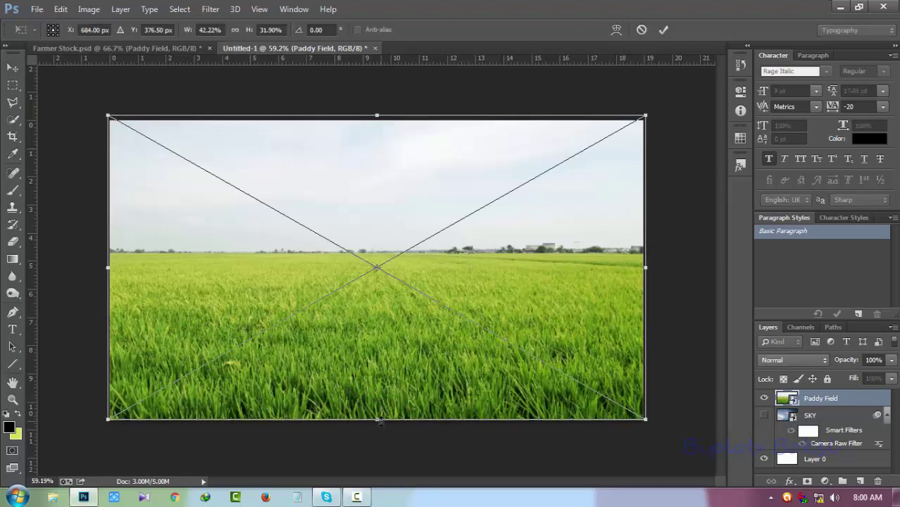
click(663, 29)
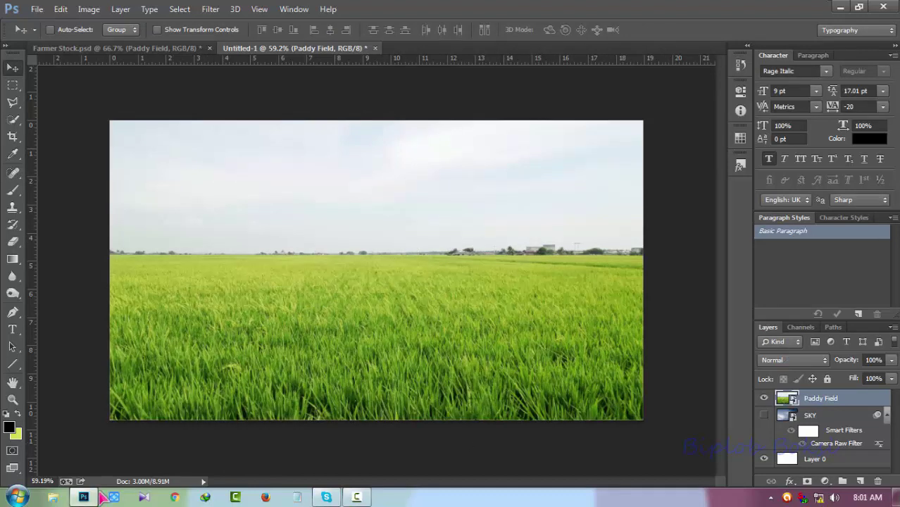
click(149, 48)
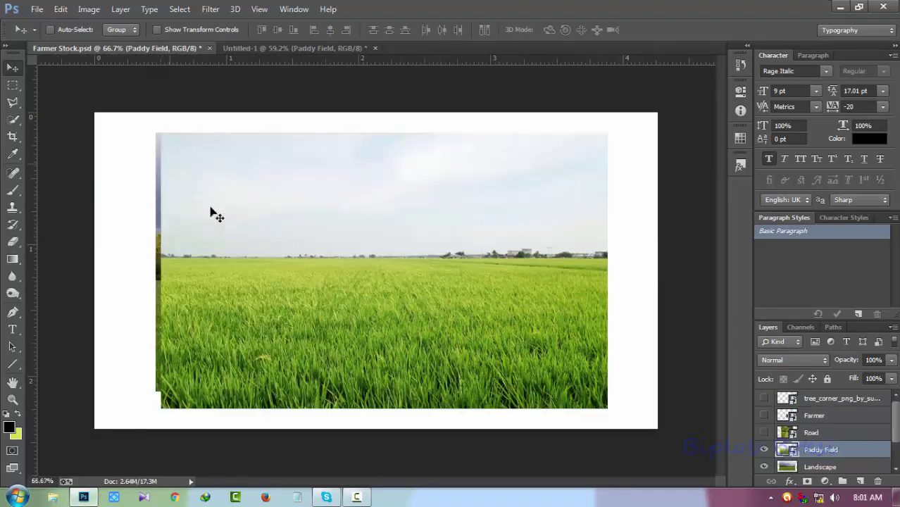
Hide Paddy Field, then copy the Landscape photo into Untitled-1 and enlarge it to fill the canvas.
click(766, 450)
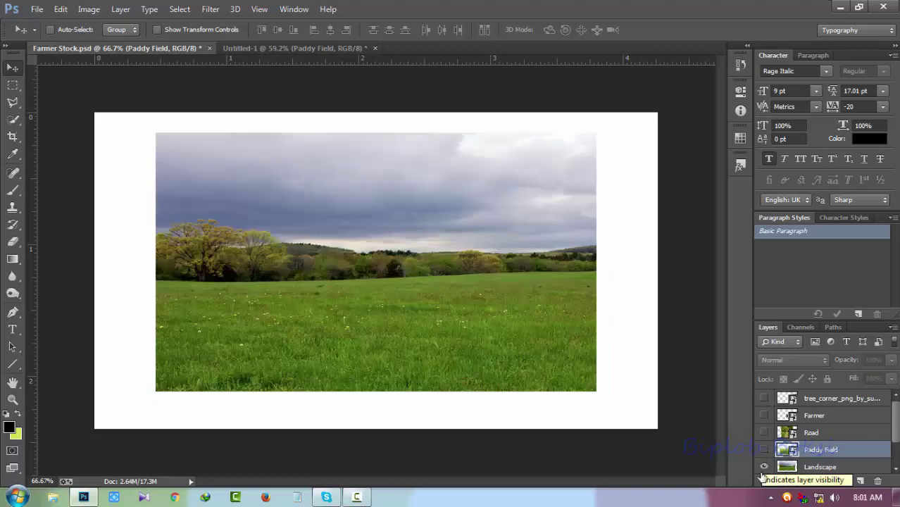
click(808, 466)
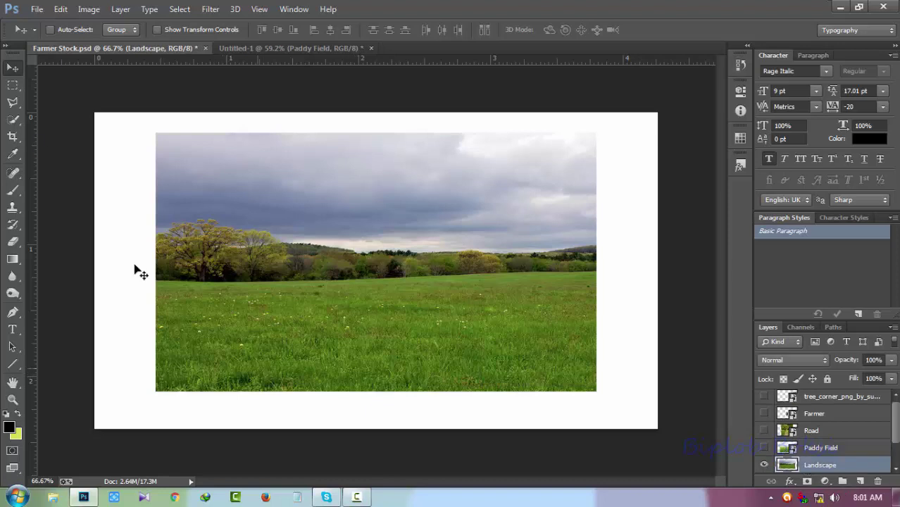
drag(316, 249, 321, 218)
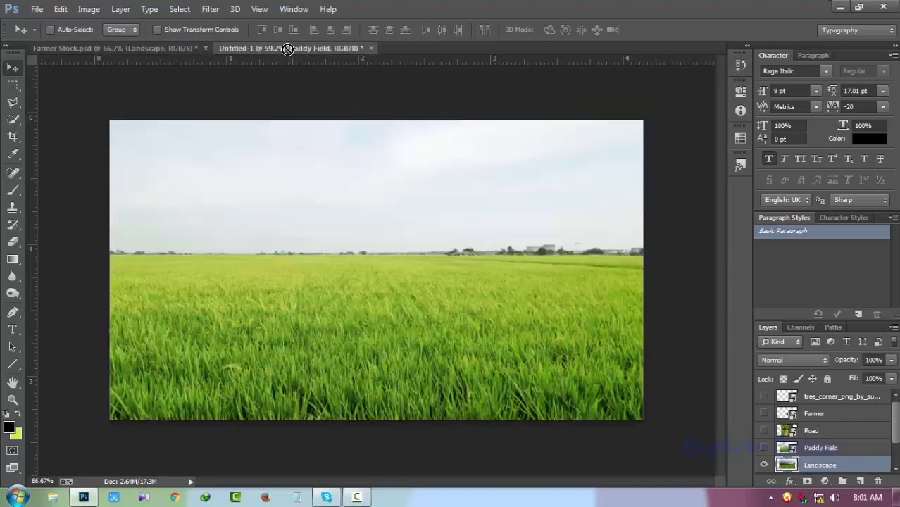
drag(388, 269, 307, 341)
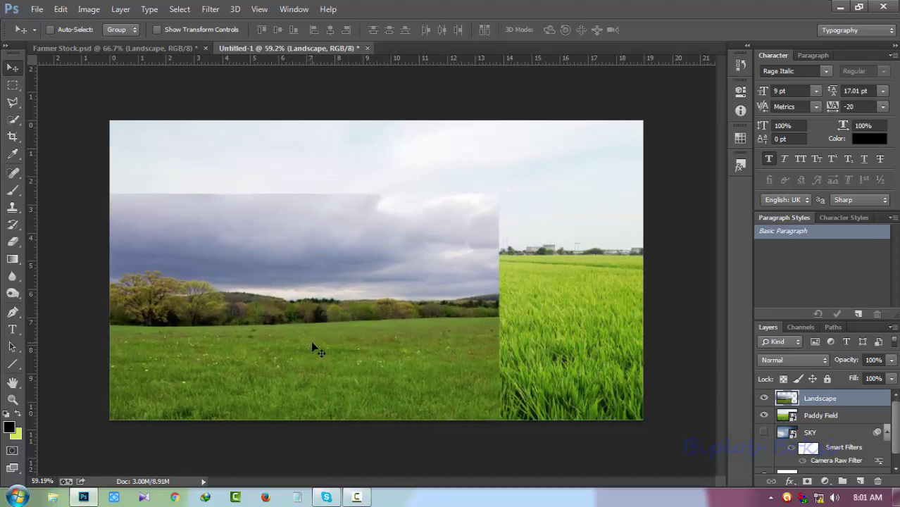
key(ctrl+t)
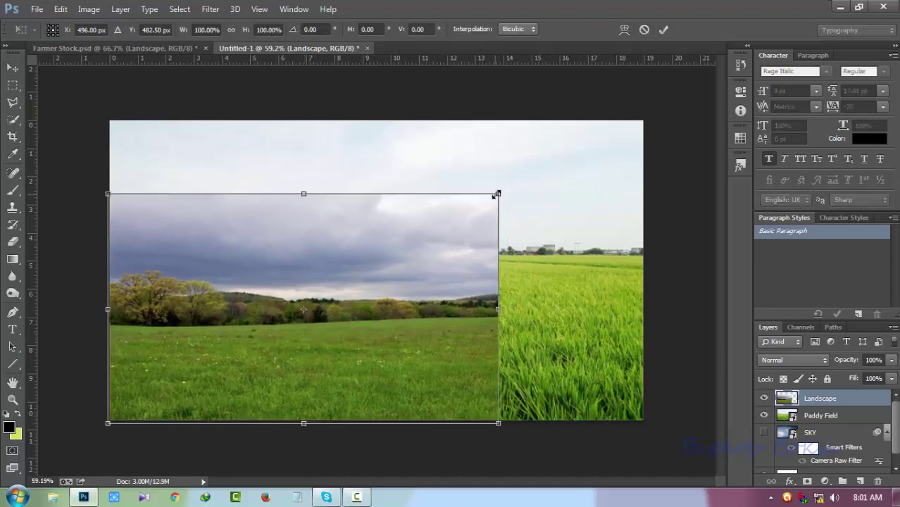
drag(497, 195, 649, 72)
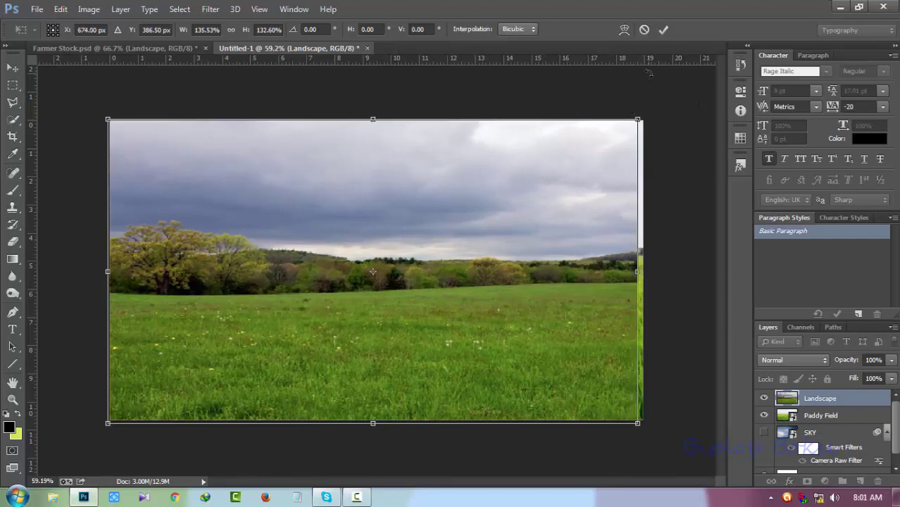
drag(636, 119, 647, 116)
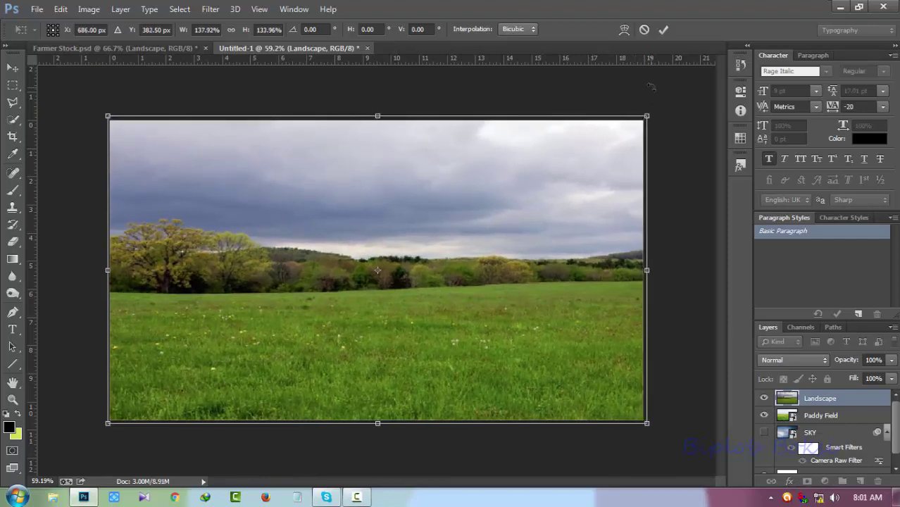
click(663, 30)
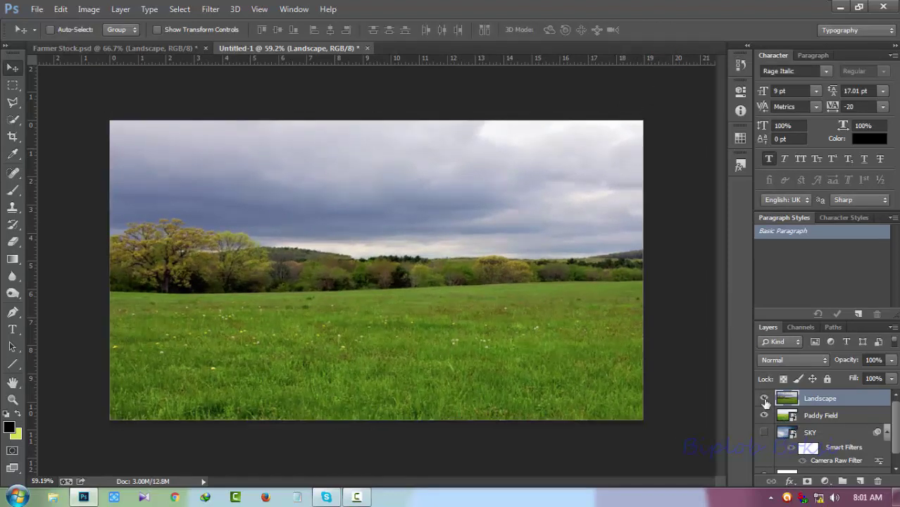
Hide the Landscape layer, move it beneath Paddy Field, and select Paddy Field.
click(764, 398)
drag(807, 407, 803, 424)
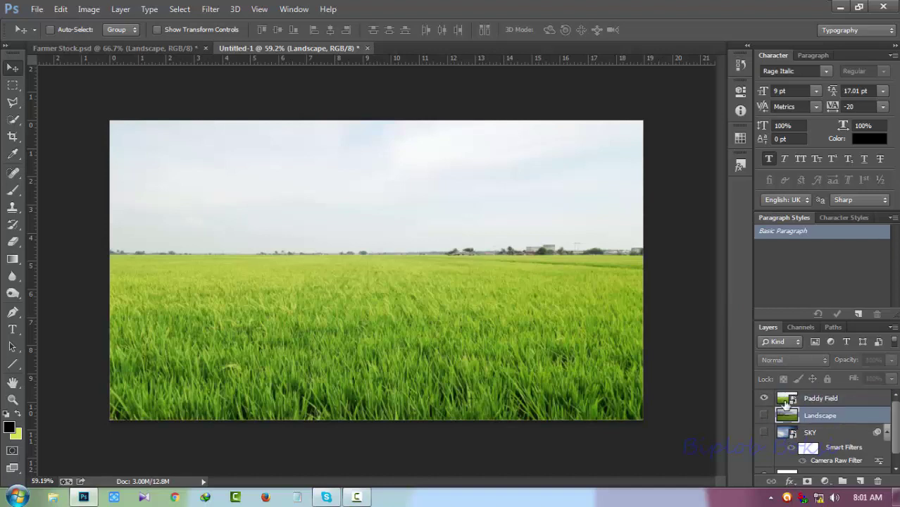
click(828, 399)
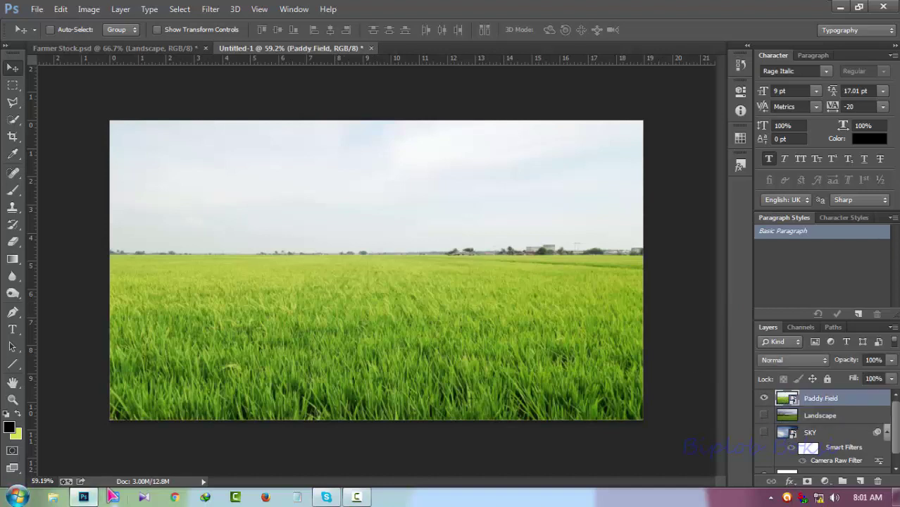
Show the Road layer in Farmer Stock.psd and drag it into Untitled-1.
click(105, 50)
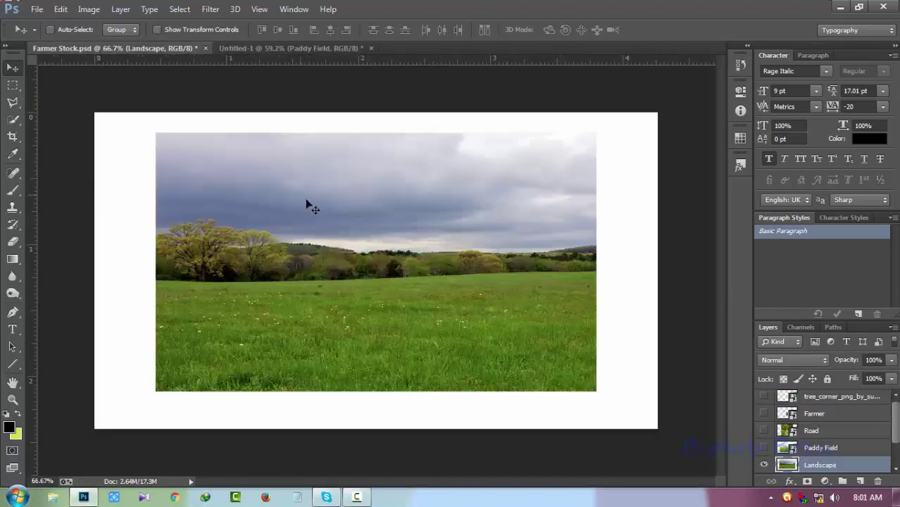
scroll(819, 451, up, 1)
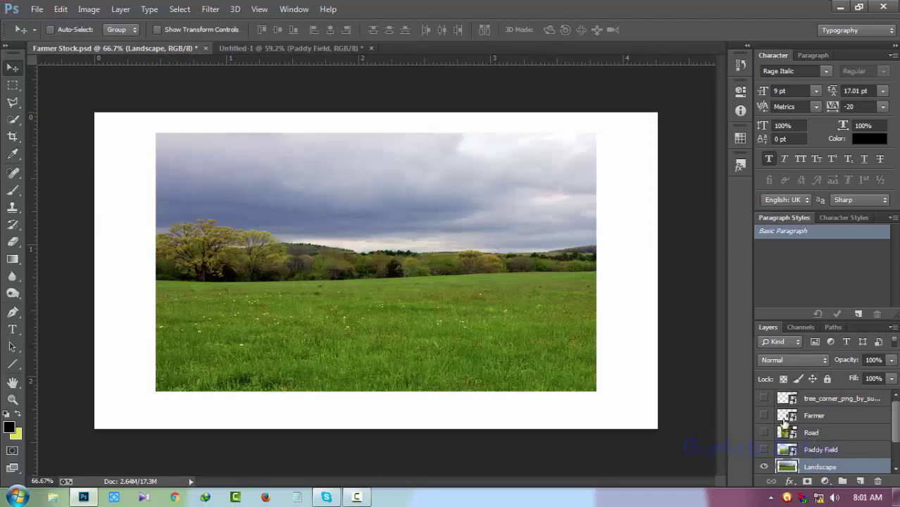
click(764, 432)
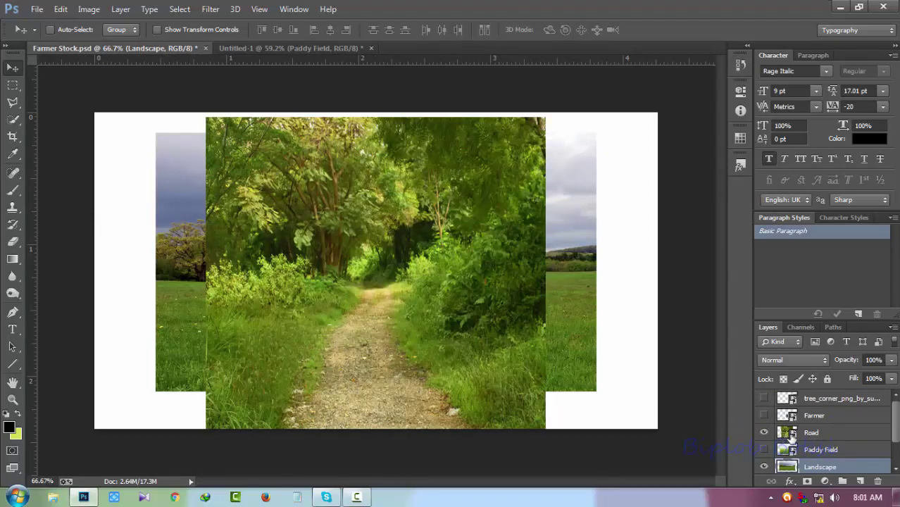
click(792, 437)
mouse_move(437, 254)
mouse_down()
mouse_move(374, 242)
mouse_move(406, 310)
mouse_move(438, 331)
mouse_up()
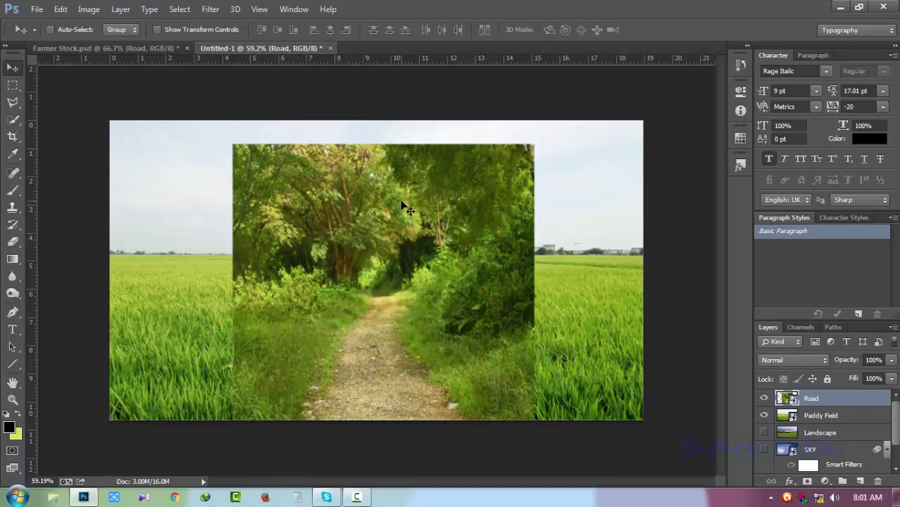
Stretch the Road photo up to the top of the canvas.
key(ctrl+t)
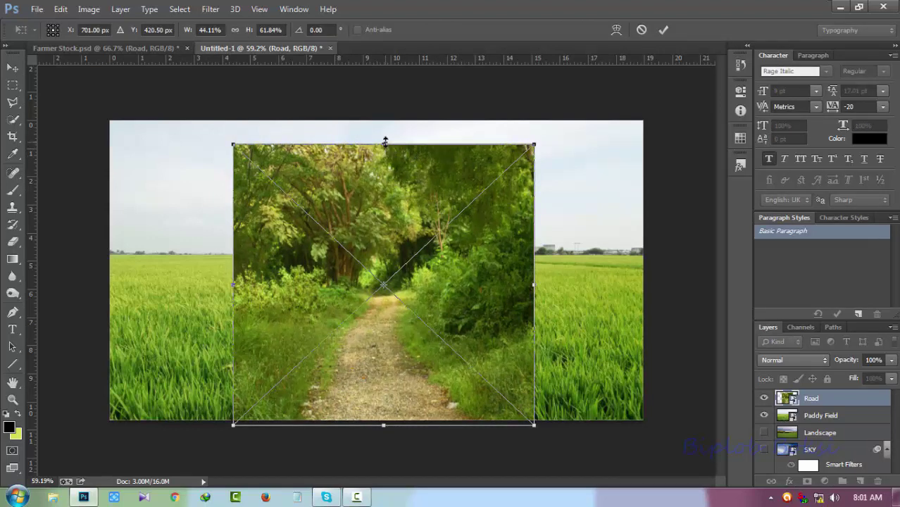
drag(384, 143, 395, 45)
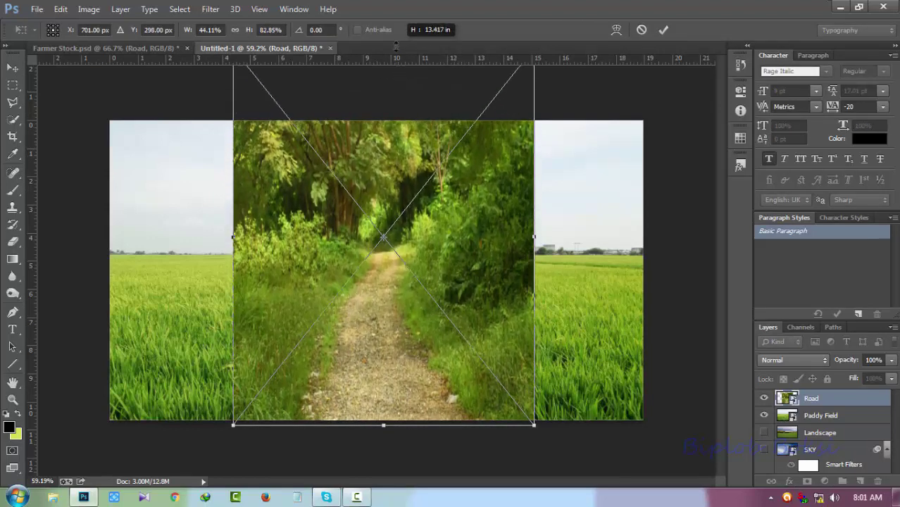
click(664, 30)
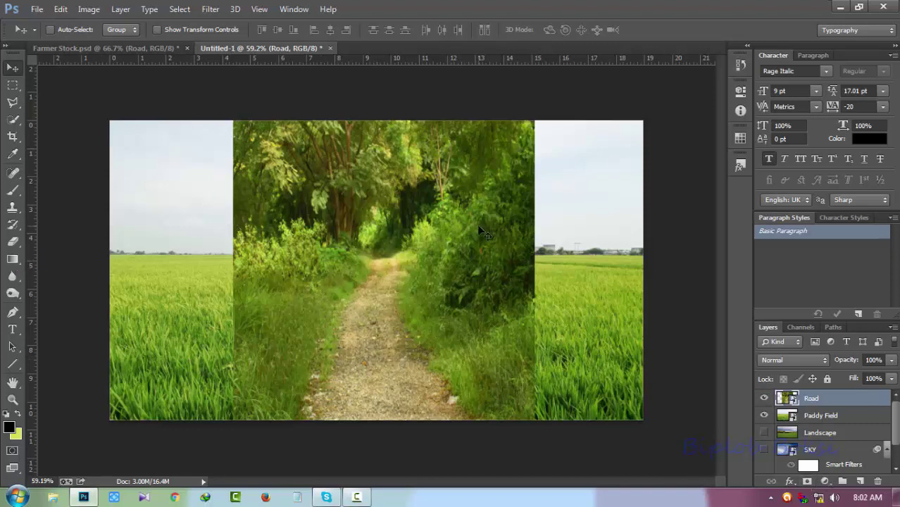
Add a white layer mask to the Road layer and check the foreground colour.
click(807, 481)
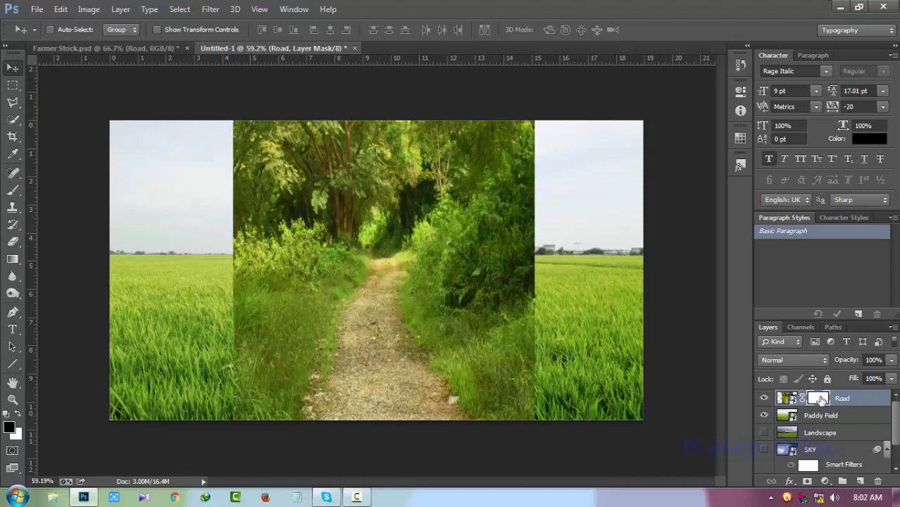
click(10, 428)
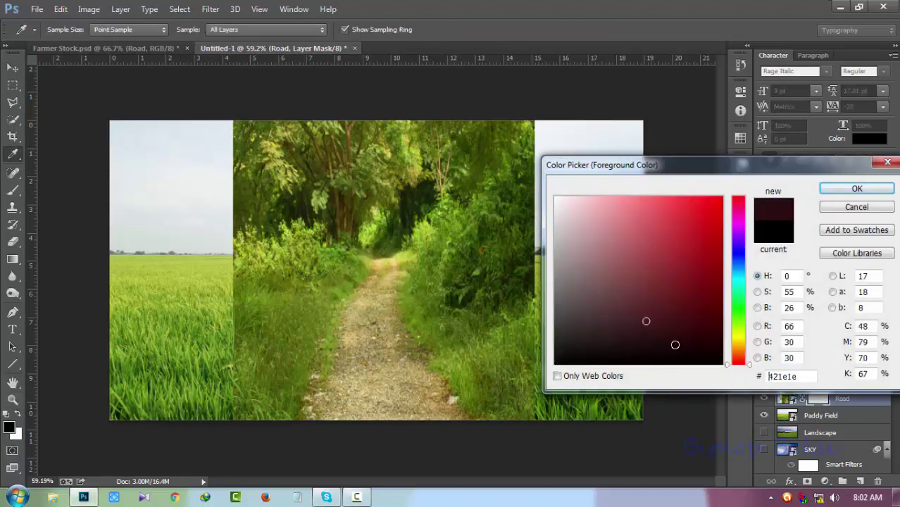
click(855, 190)
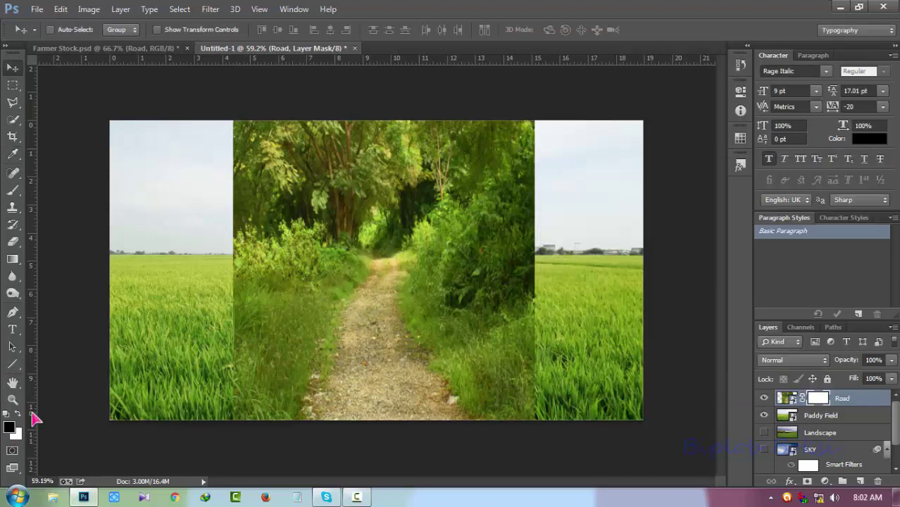
Set up the Gradient tool with a preset, linear style and 100% opacity.
click(14, 261)
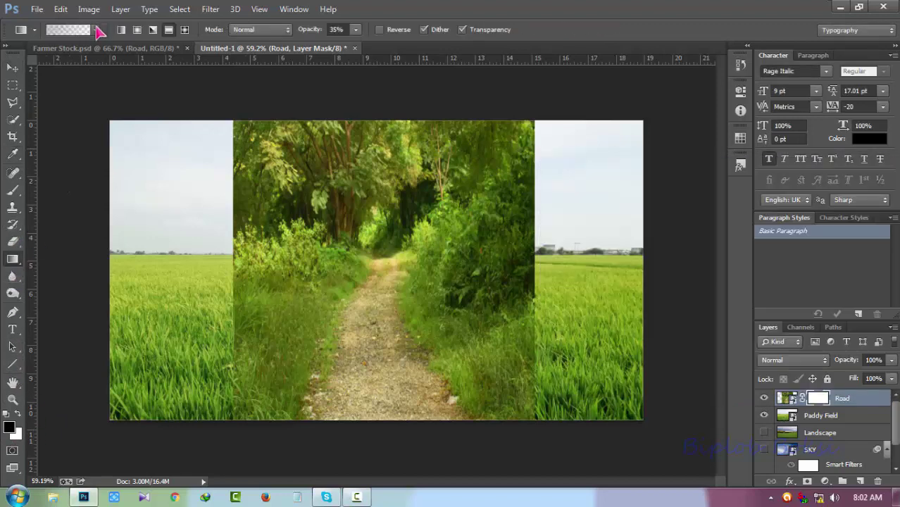
click(97, 28)
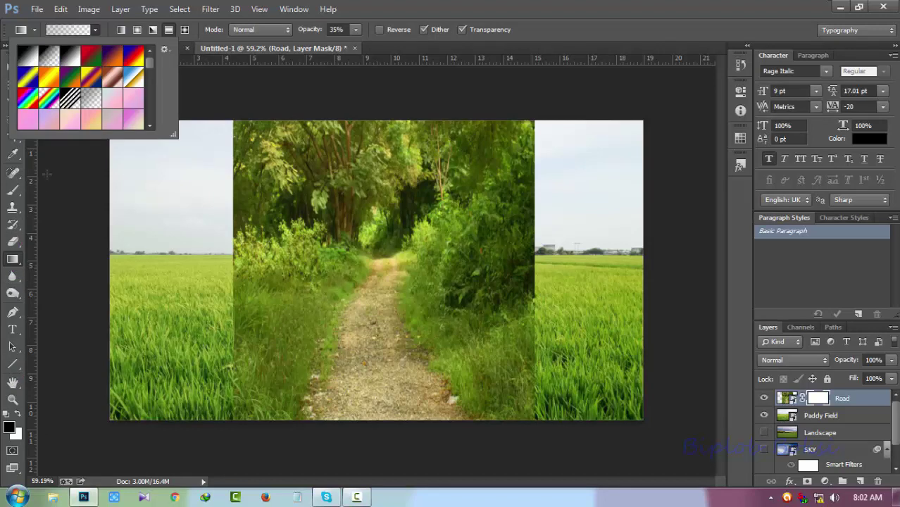
click(61, 197)
drag(357, 33, 408, 68)
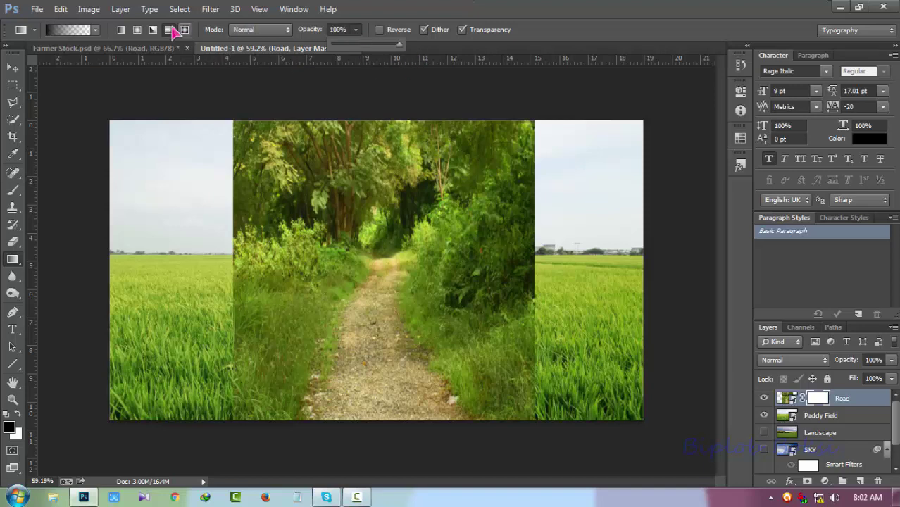
click(121, 33)
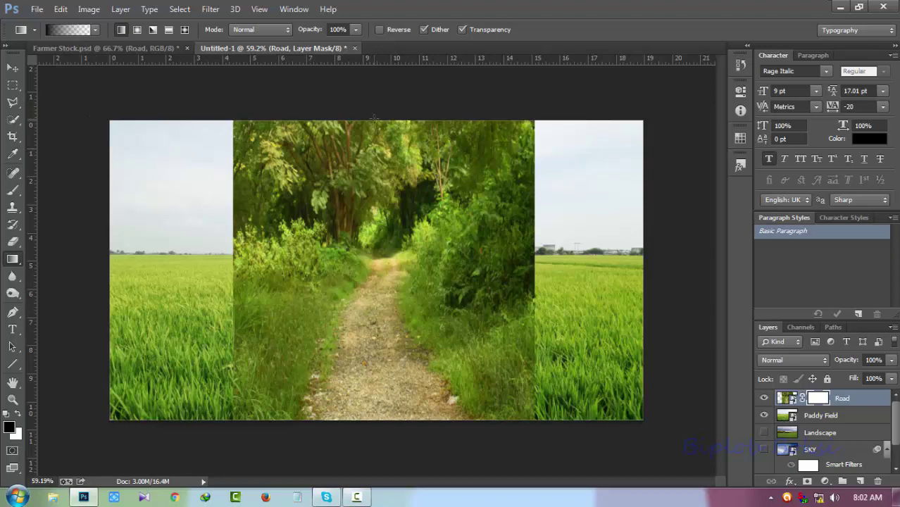
Draw gradients on the Road mask to fade its top and left edges.
mouse_move(374, 117)
mouse_down()
mouse_move(377, 135)
mouse_move(357, 159)
mouse_up()
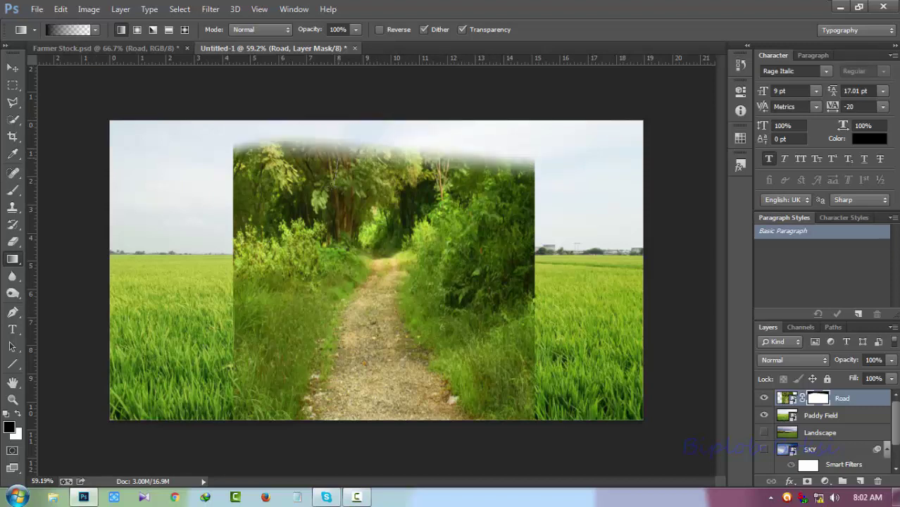
drag(338, 123, 286, 191)
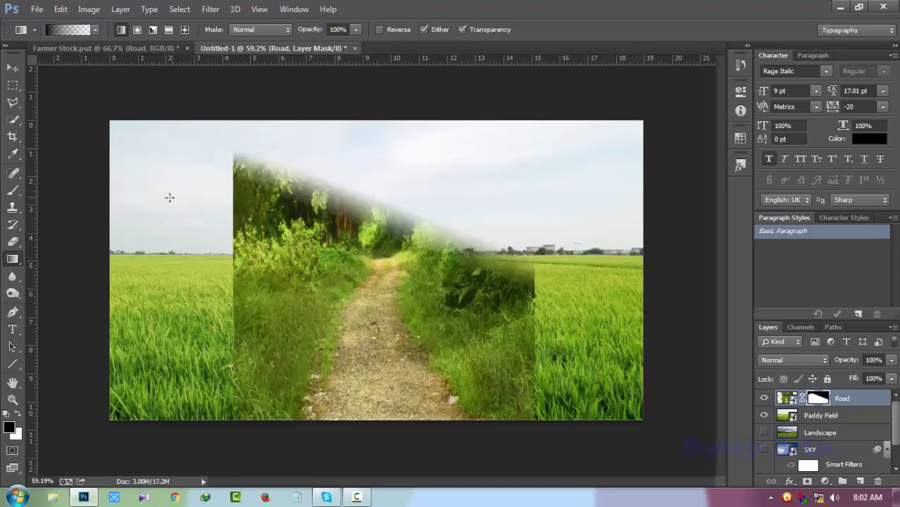
mouse_move(169, 197)
mouse_down()
mouse_move(282, 224)
mouse_move(267, 217)
mouse_up()
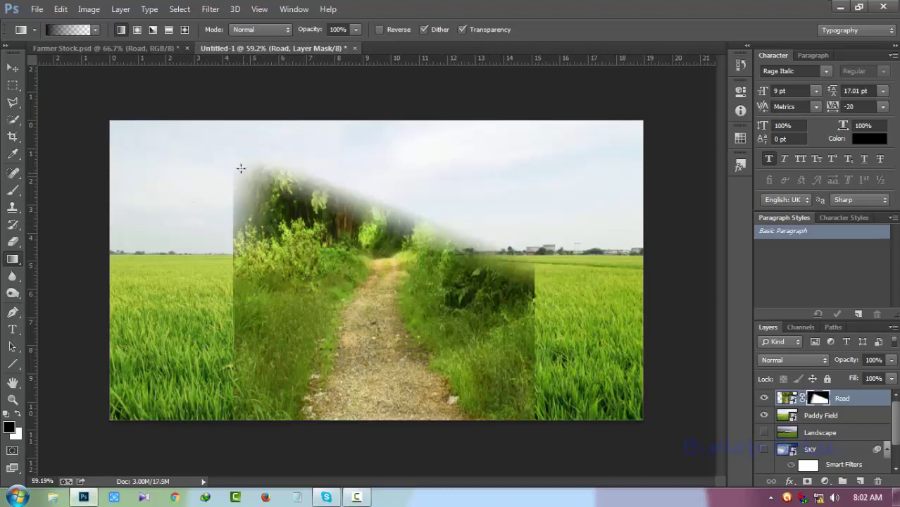
mouse_move(240, 169)
mouse_down()
mouse_move(266, 192)
mouse_move(281, 226)
mouse_up()
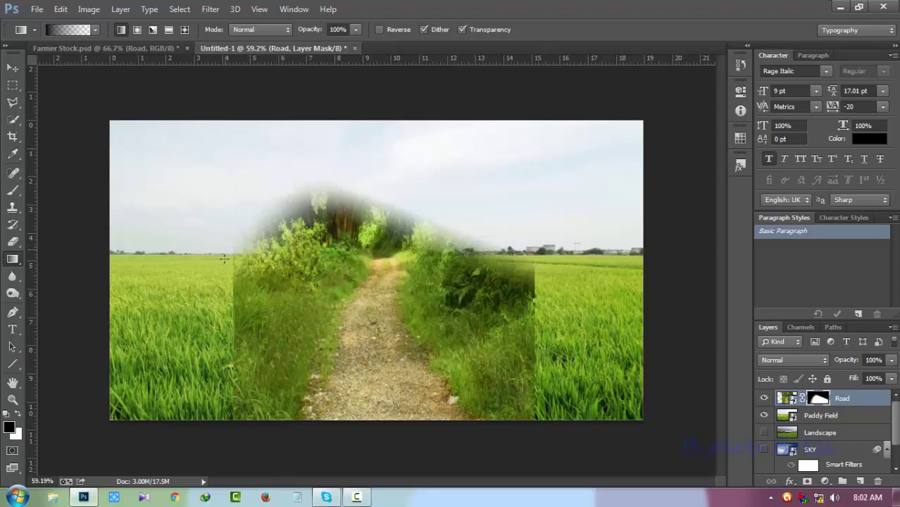
drag(226, 211, 296, 253)
mouse_move(240, 267)
mouse_down()
mouse_move(310, 282)
mouse_move(316, 295)
mouse_up()
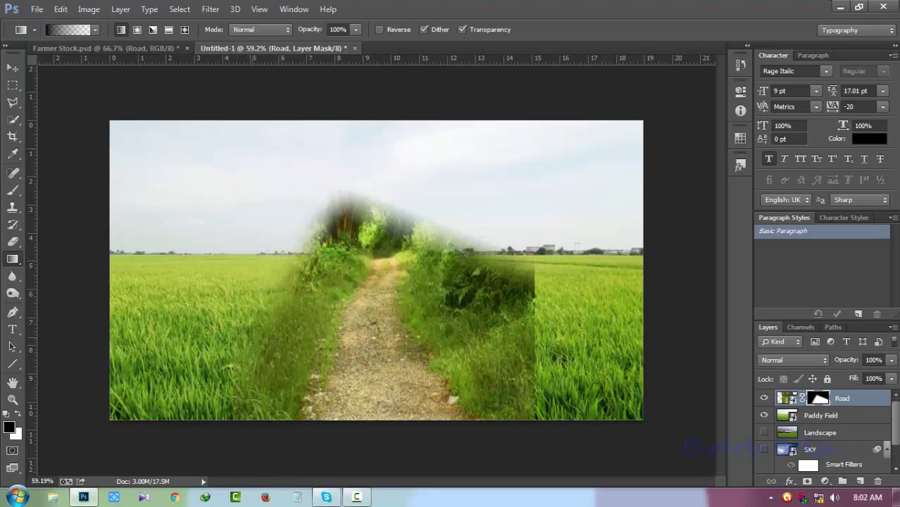
drag(232, 338, 302, 354)
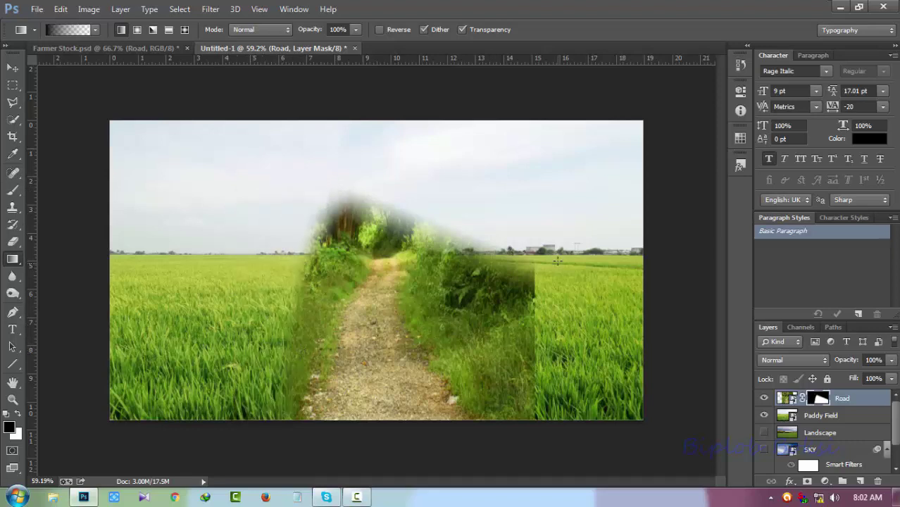
Draw gradients on the mask to fade the bushes right of the path into the field.
drag(503, 321, 566, 306)
mouse_move(494, 325)
mouse_down()
mouse_move(567, 317)
mouse_move(527, 338)
mouse_up()
drag(447, 310, 491, 329)
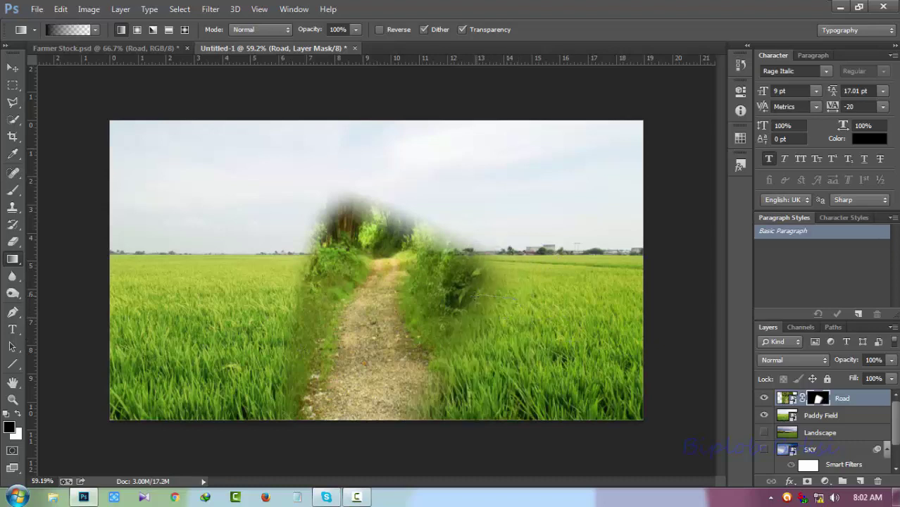
mouse_move(474, 296)
mouse_down()
mouse_move(514, 298)
mouse_move(514, 291)
mouse_up()
drag(451, 281, 529, 294)
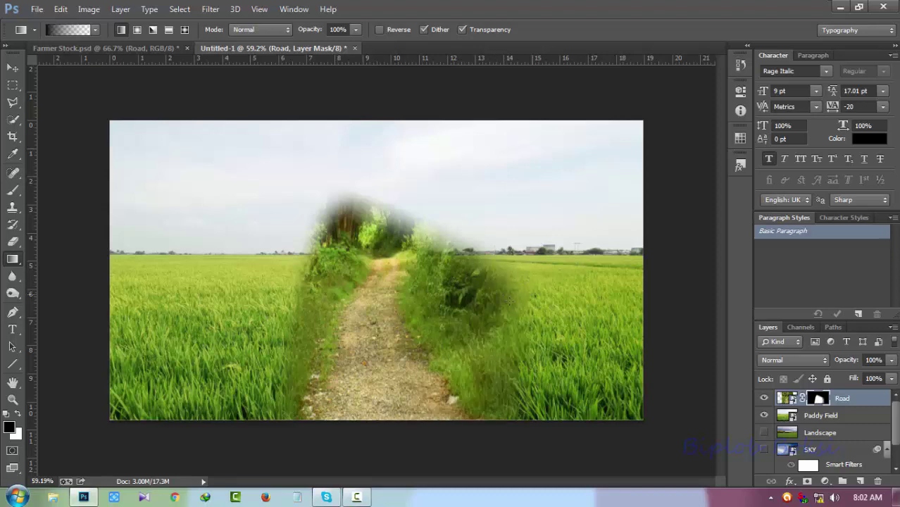
mouse_move(455, 306)
mouse_down()
mouse_move(478, 306)
mouse_move(431, 305)
mouse_move(504, 307)
mouse_up()
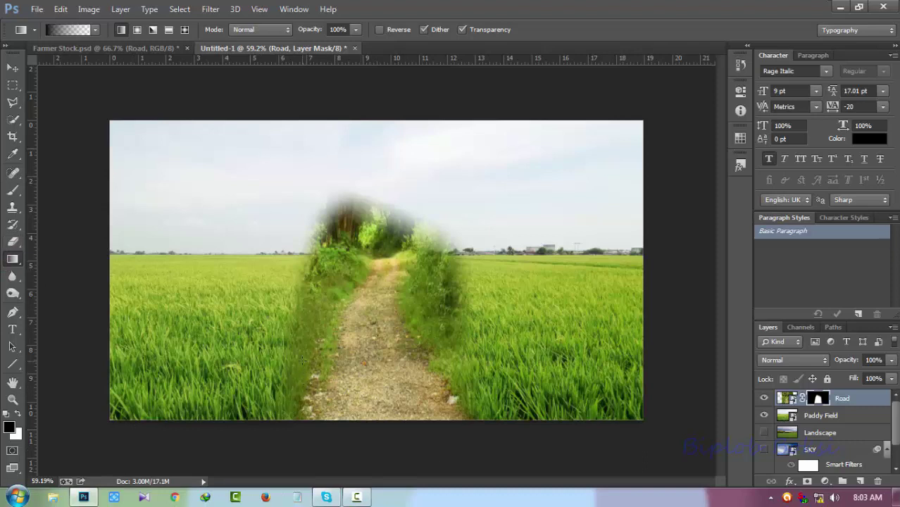
Paint the Road mask with a soft 200 px brush, masking vegetation right of the path.
click(12, 198)
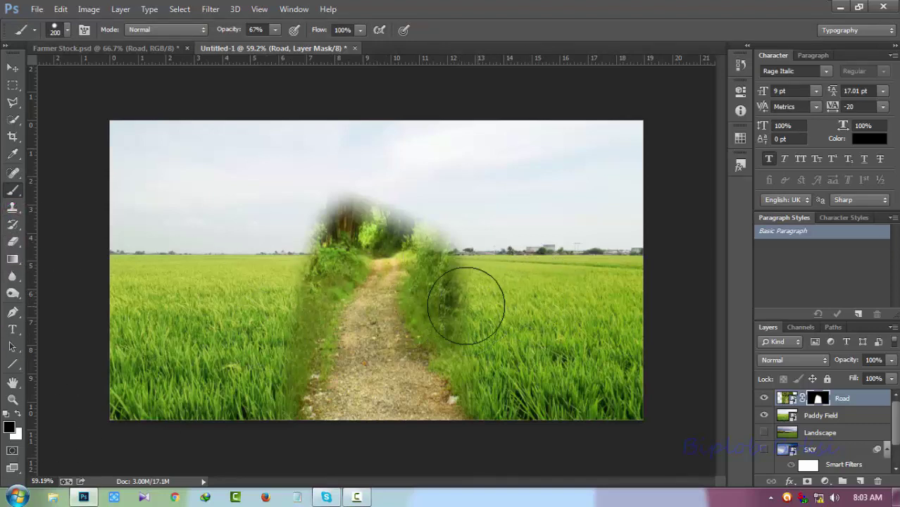
drag(492, 282, 475, 303)
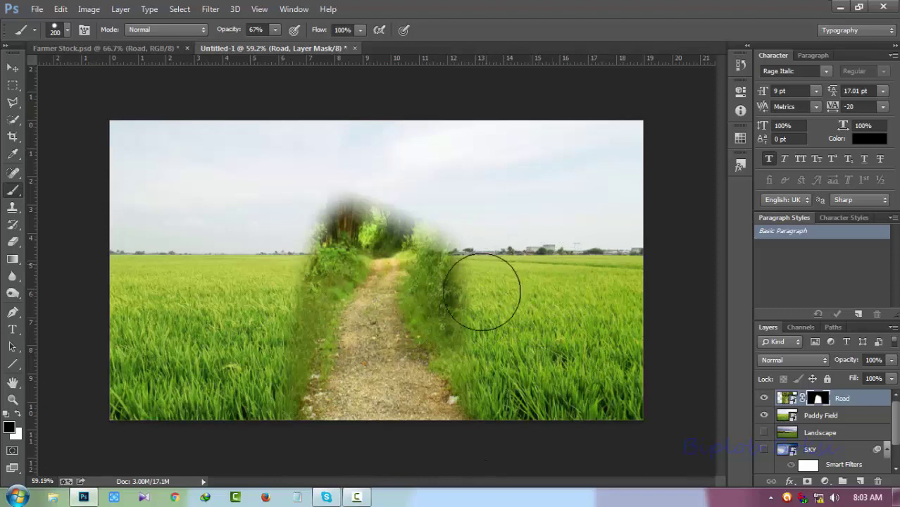
right_click(468, 274)
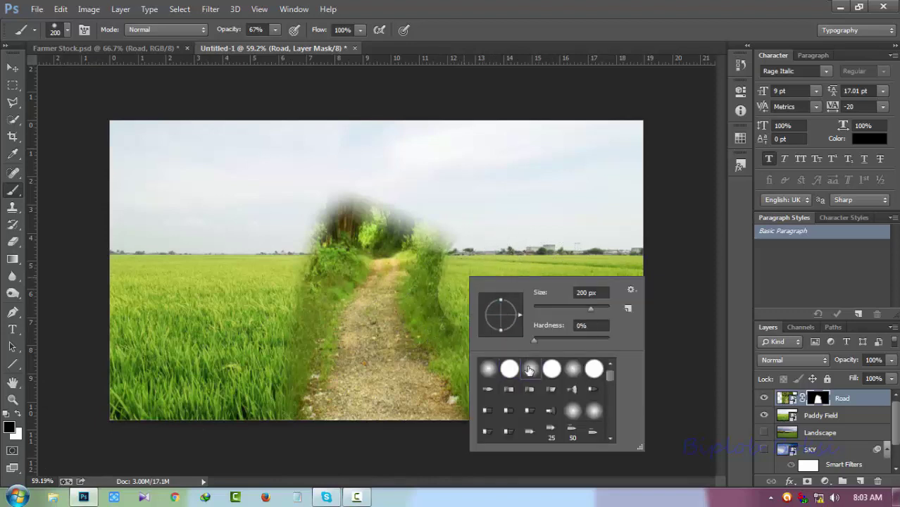
click(655, 250)
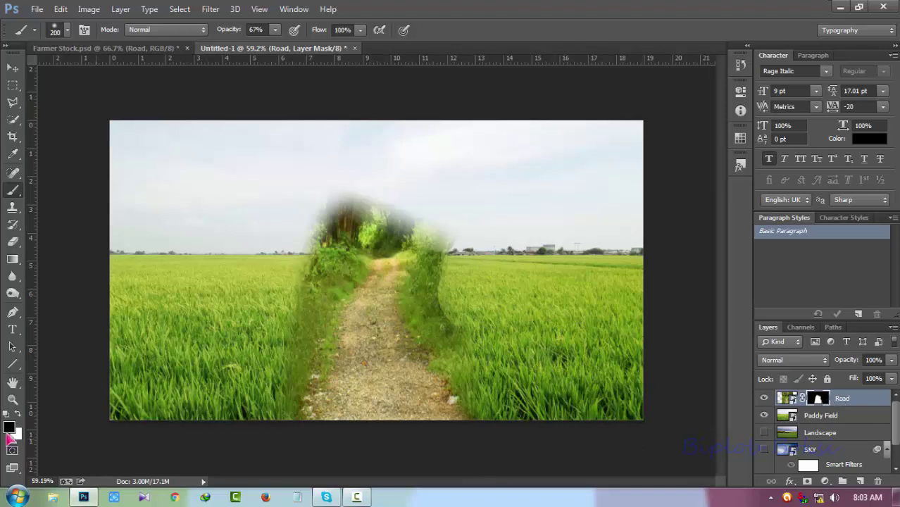
click(18, 414)
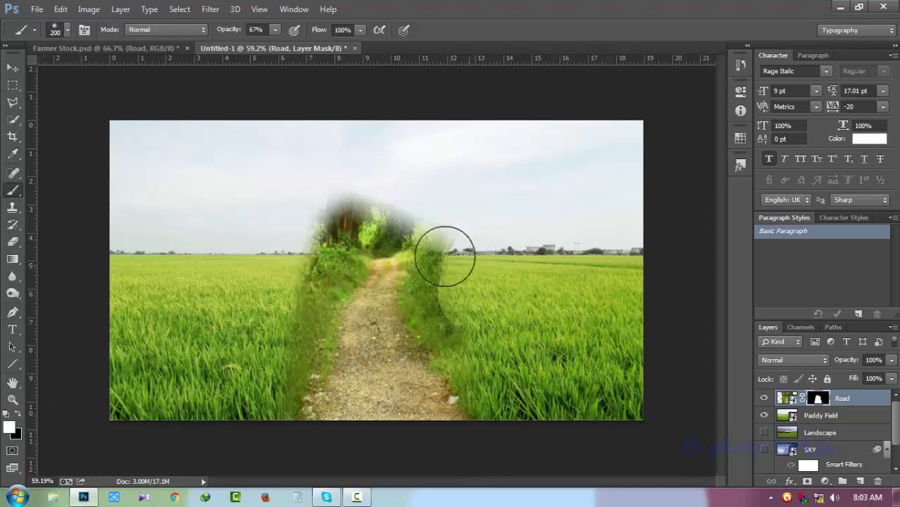
mouse_move(445, 256)
mouse_down()
mouse_move(459, 296)
mouse_move(533, 362)
mouse_move(511, 280)
mouse_move(380, 155)
mouse_move(261, 232)
mouse_move(260, 331)
mouse_move(253, 336)
mouse_up()
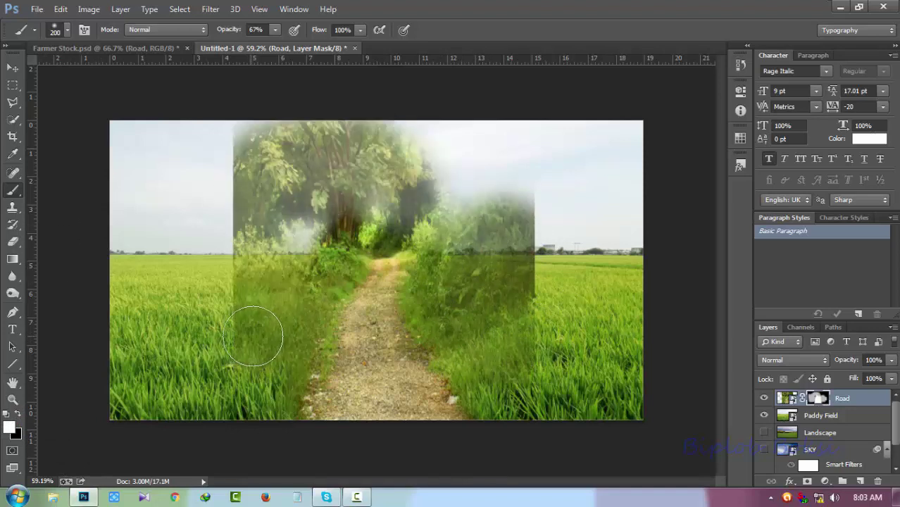
key(ctrl+alt+z)
key(ctrl+alt+z)
key(ctrl+alt+z)
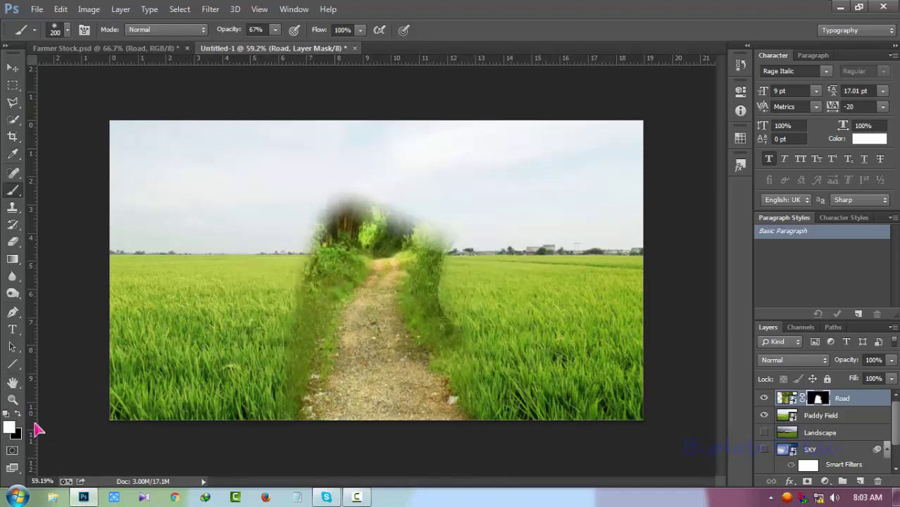
Paint black over the right bush edge, the dark left trees and the bright arch treetops.
click(18, 415)
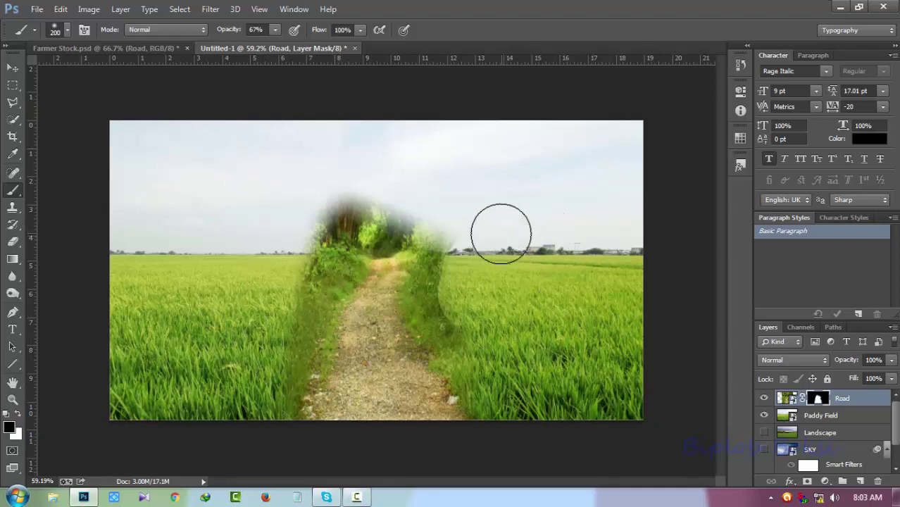
mouse_move(464, 243)
mouse_down()
mouse_move(450, 275)
mouse_move(465, 313)
mouse_up()
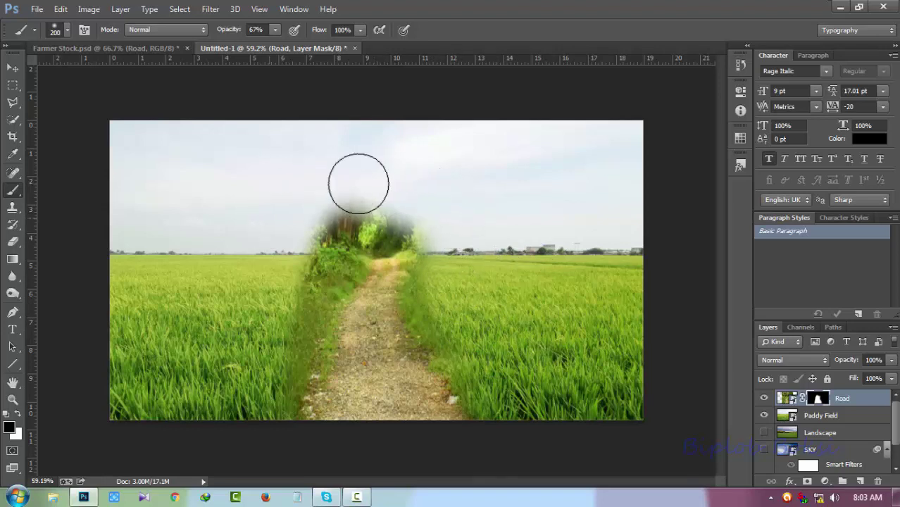
mouse_move(358, 183)
mouse_down()
mouse_move(297, 238)
mouse_move(247, 420)
mouse_up()
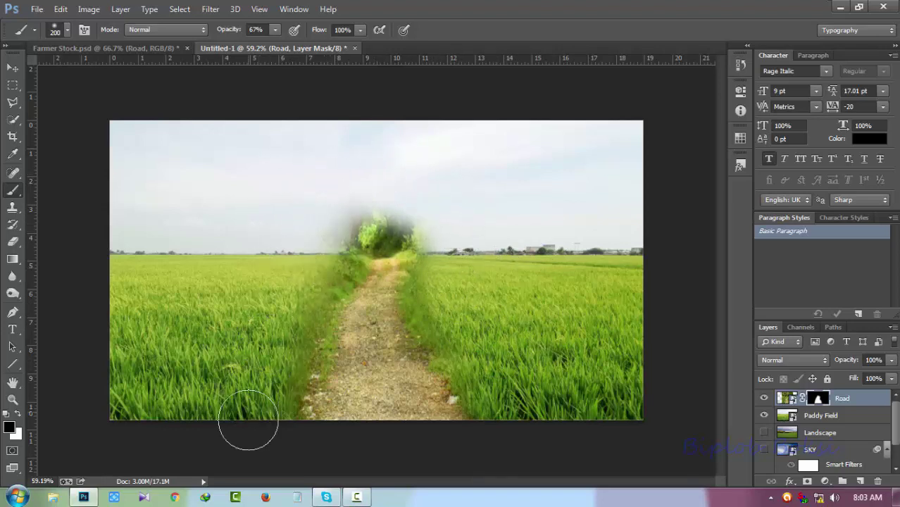
mouse_move(318, 243)
mouse_down()
mouse_move(357, 208)
mouse_move(417, 203)
mouse_move(325, 193)
mouse_move(392, 220)
mouse_move(334, 215)
mouse_move(448, 209)
mouse_move(372, 211)
mouse_move(443, 221)
mouse_move(340, 223)
mouse_up()
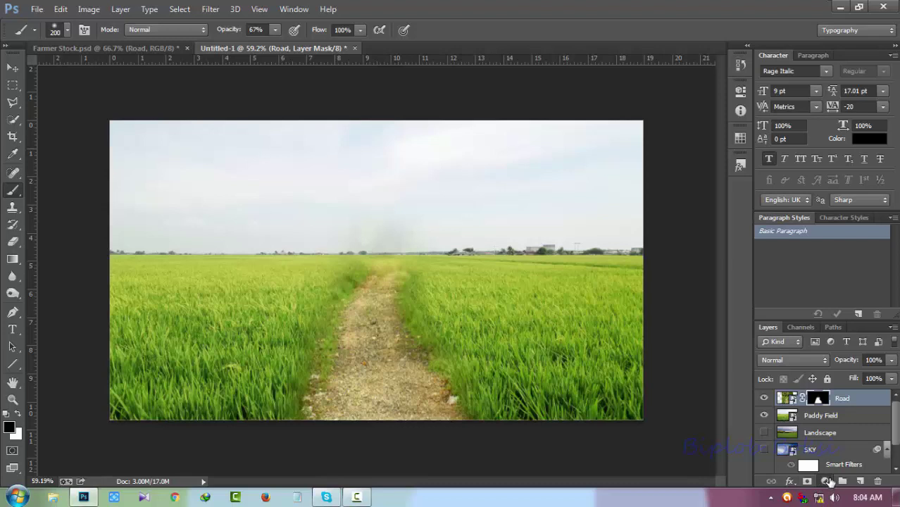
click(826, 481)
Add a Levels adjustment with the Darker preset, then fine-tune the black input to 15.
click(802, 254)
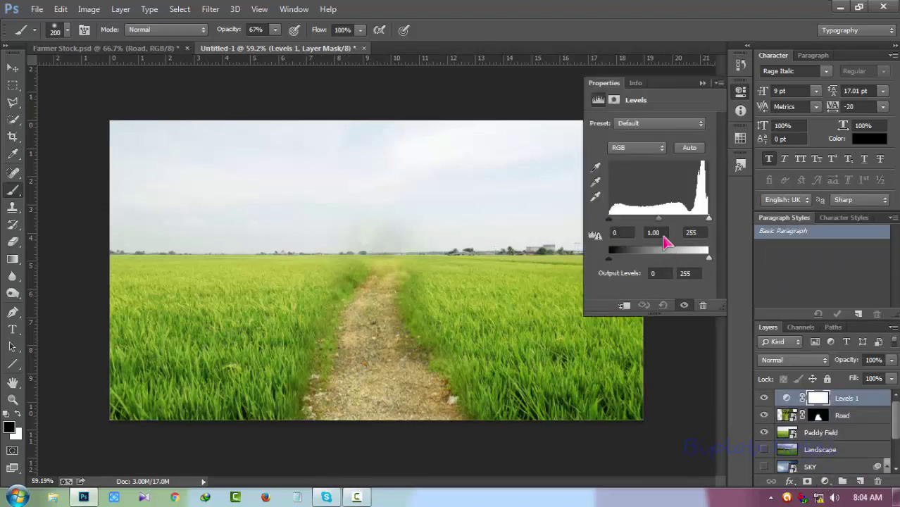
click(658, 124)
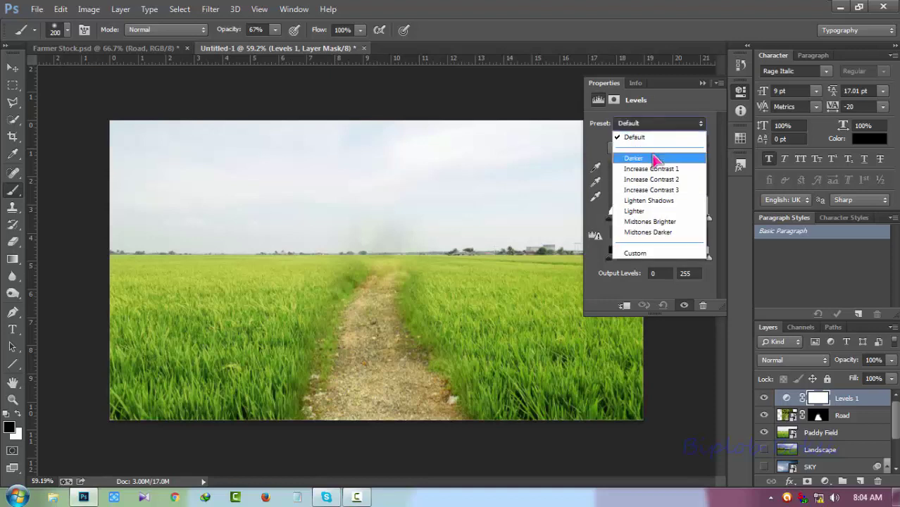
click(654, 160)
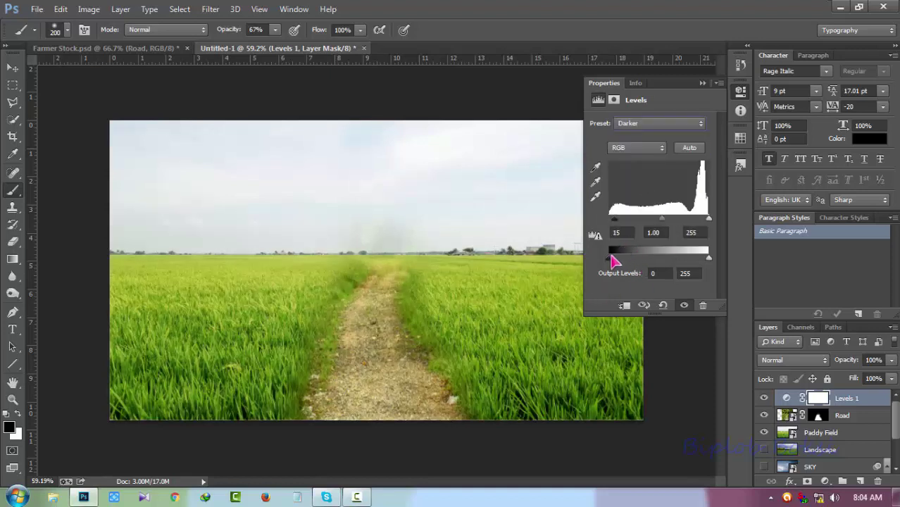
drag(612, 259, 604, 266)
Try the Camera Raw filter twice without applying it, then target the Road layer's image instead of its mask.
click(702, 84)
click(210, 9)
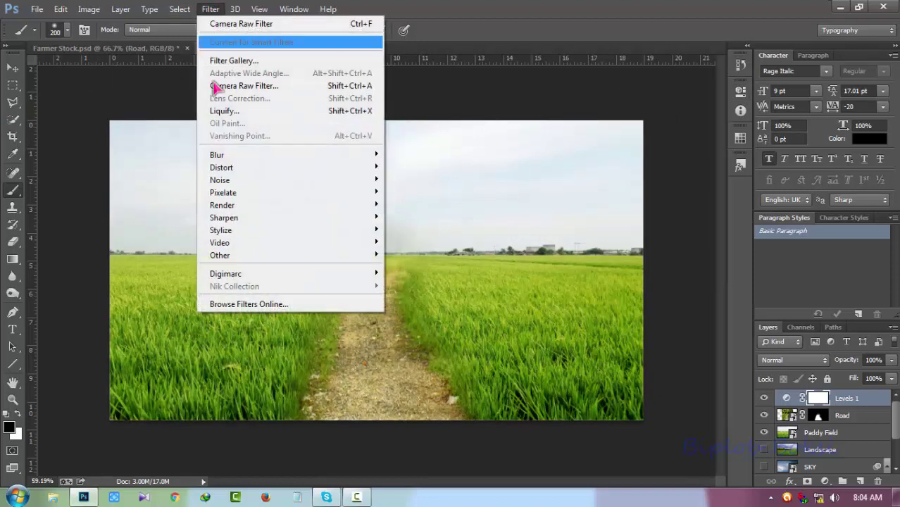
click(254, 86)
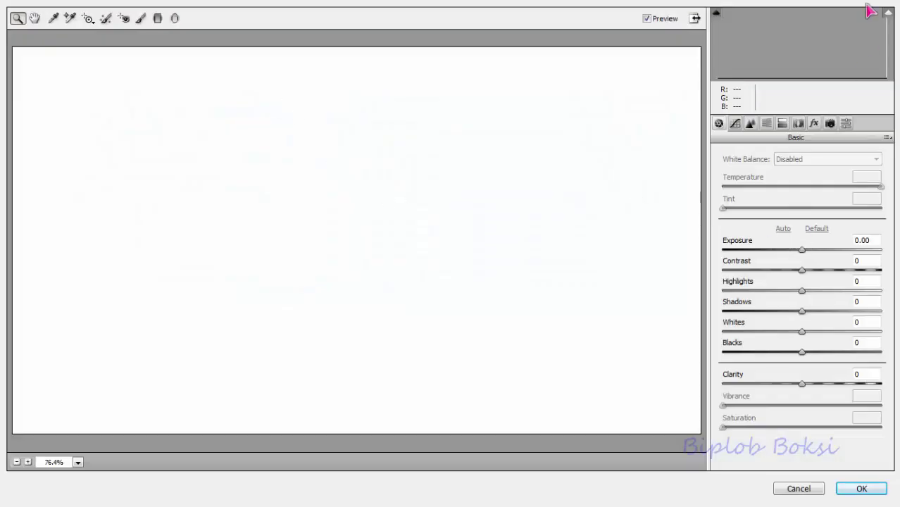
click(802, 489)
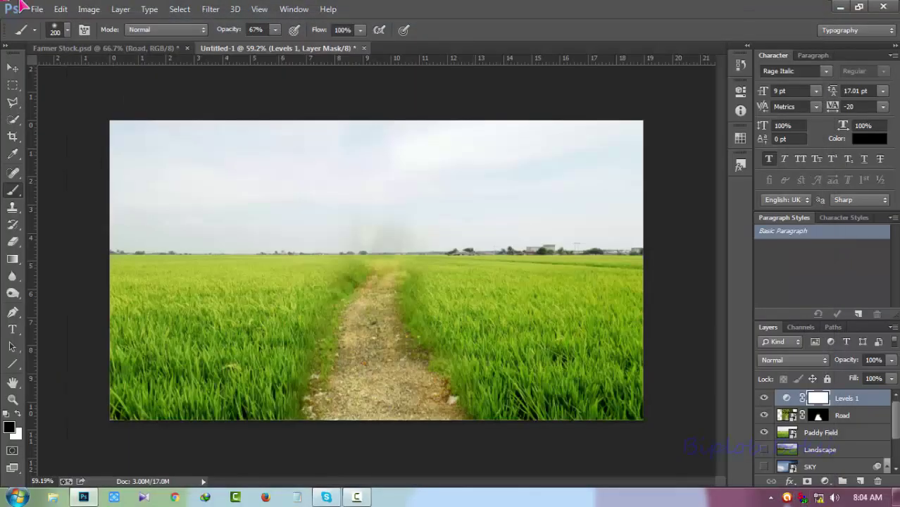
click(210, 9)
click(242, 87)
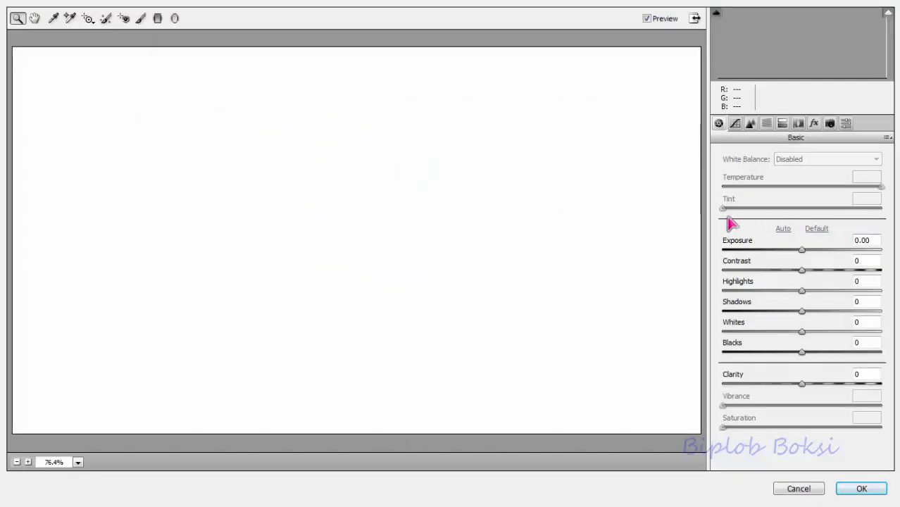
click(661, 151)
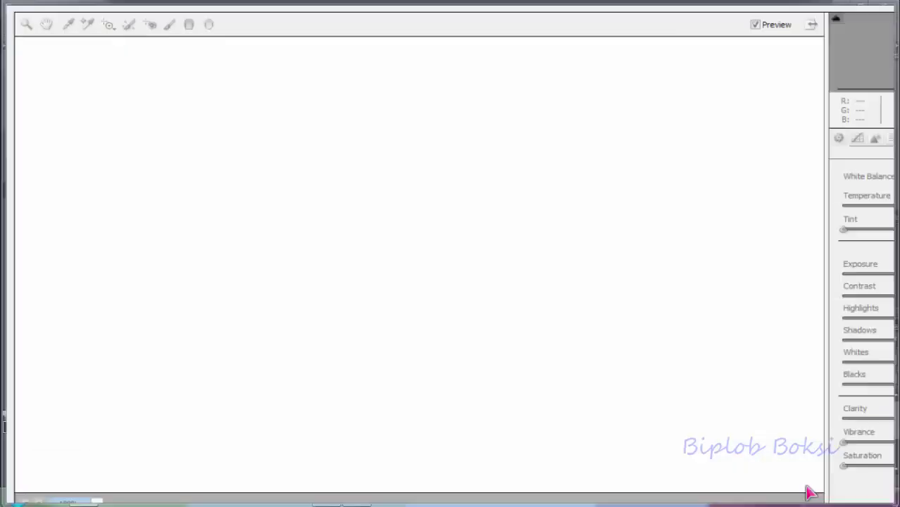
click(807, 489)
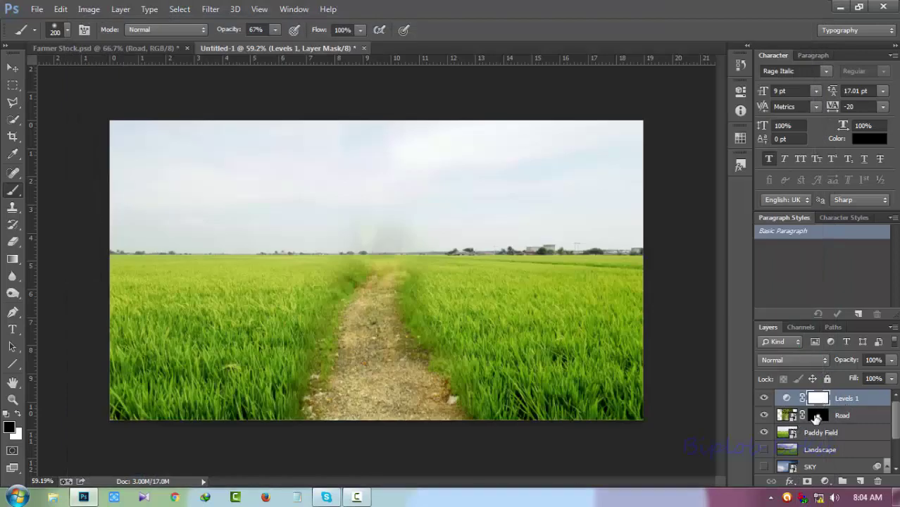
click(816, 417)
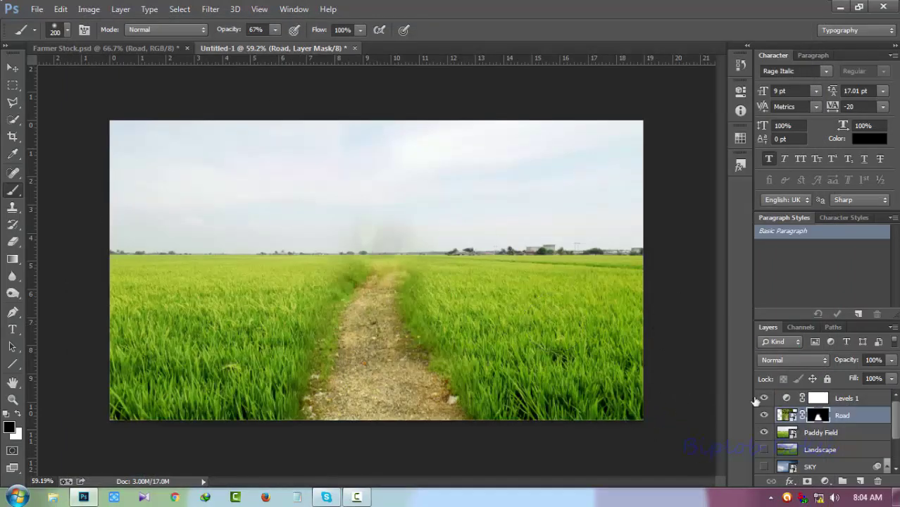
click(785, 416)
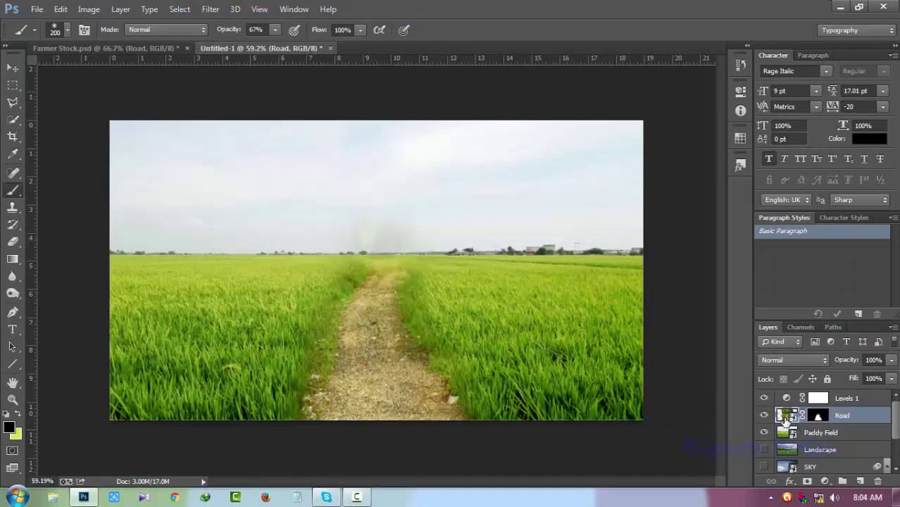
Apply Camera Raw to Road: Temperature +23, Exposure +0.20, Highlights -17, Shadows -8.
click(185, 11)
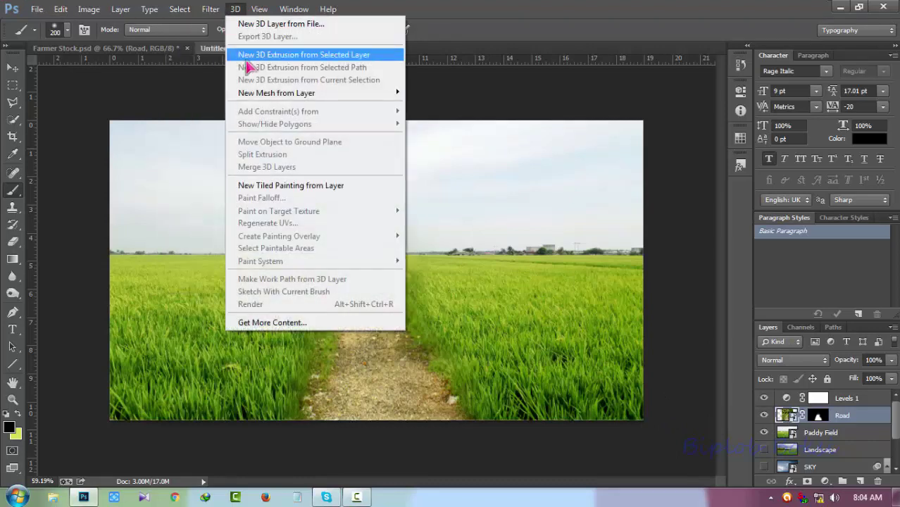
click(231, 82)
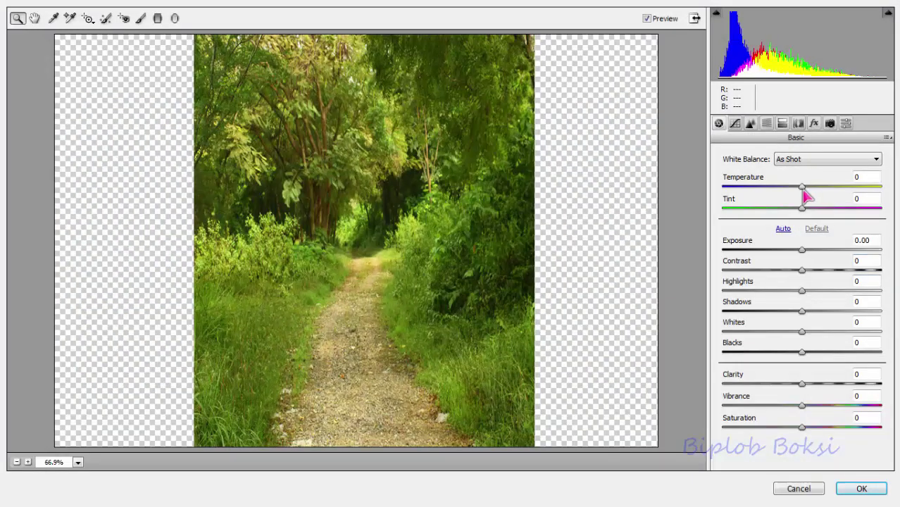
drag(803, 188, 825, 190)
mouse_move(802, 251)
mouse_down()
mouse_move(820, 257)
mouse_move(805, 257)
mouse_up()
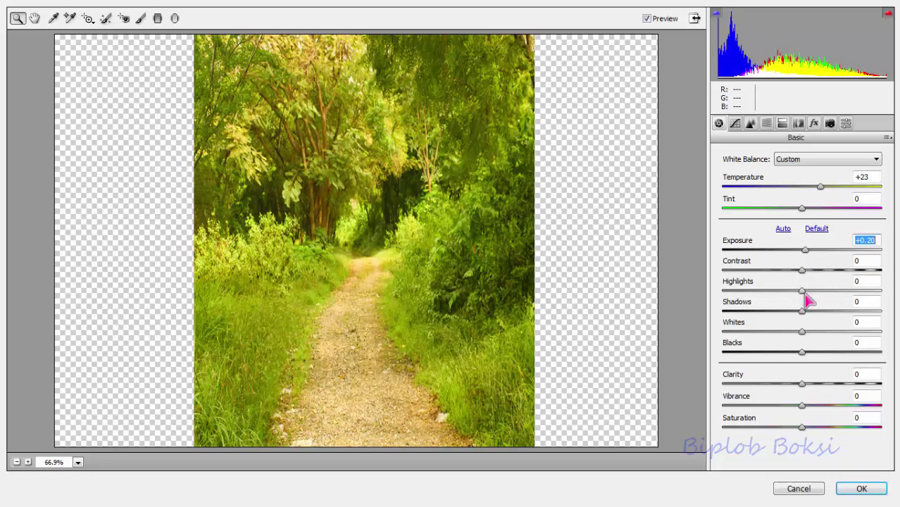
mouse_move(803, 291)
mouse_down()
mouse_move(789, 291)
mouse_move(796, 312)
mouse_up()
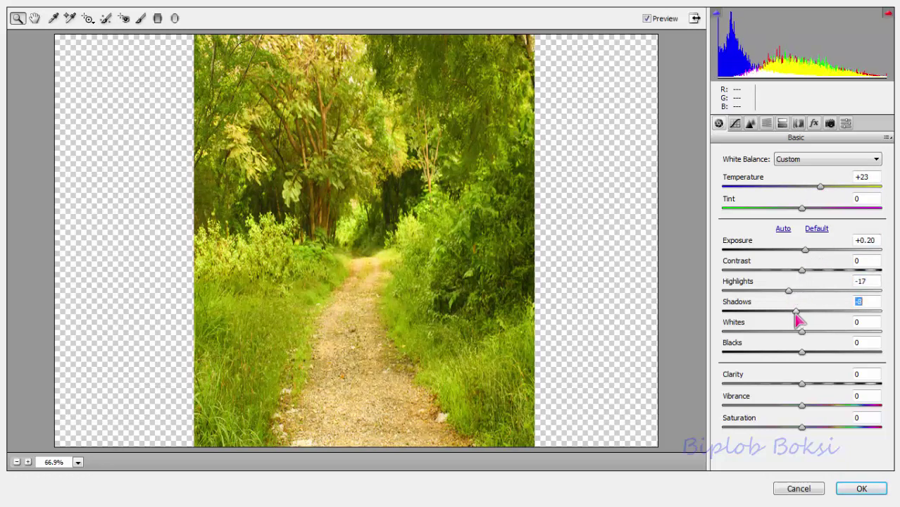
click(857, 485)
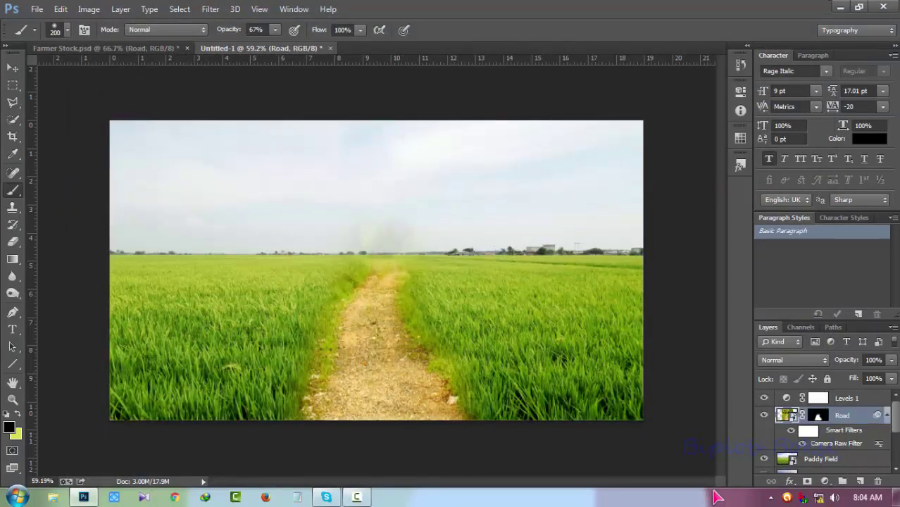
Add Color Balance with midtones Cyan–Red +26, Magenta–Green -23, Yellow–Blue -34, then hide both adjustments.
click(824, 481)
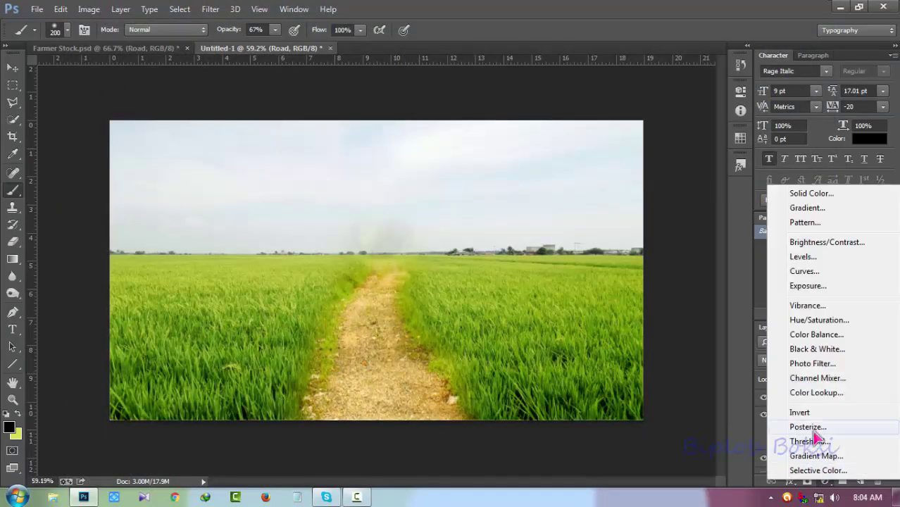
click(816, 335)
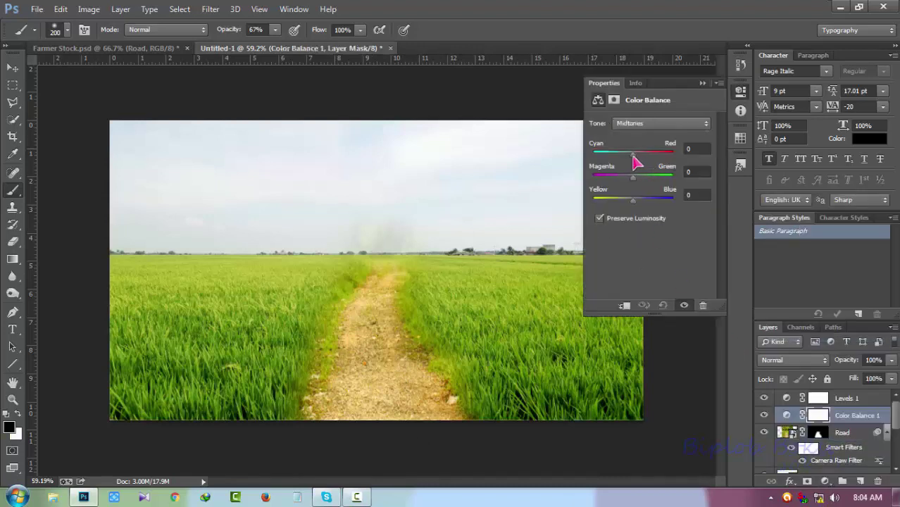
drag(621, 160, 646, 160)
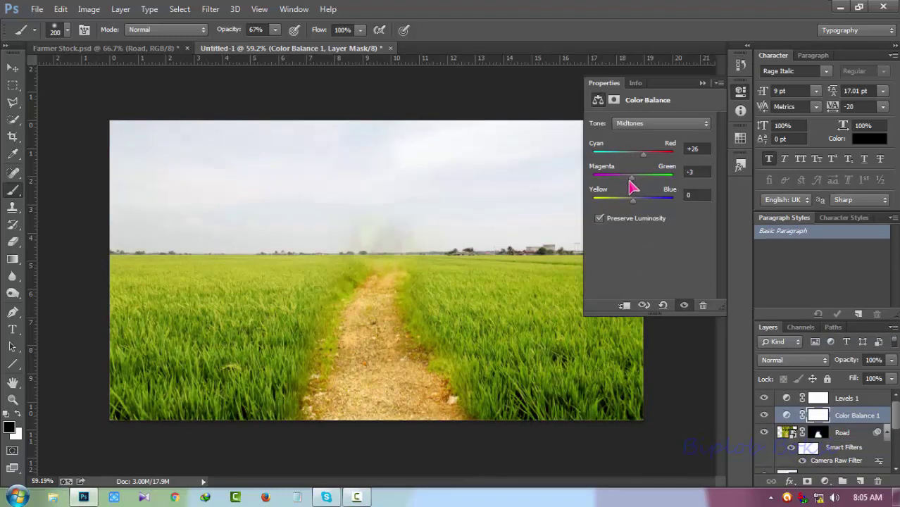
drag(633, 201, 654, 200)
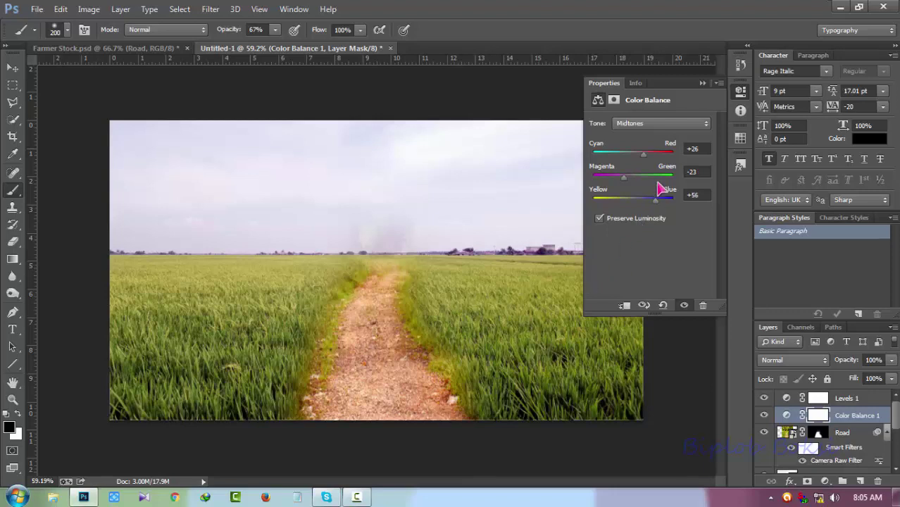
drag(648, 201, 633, 200)
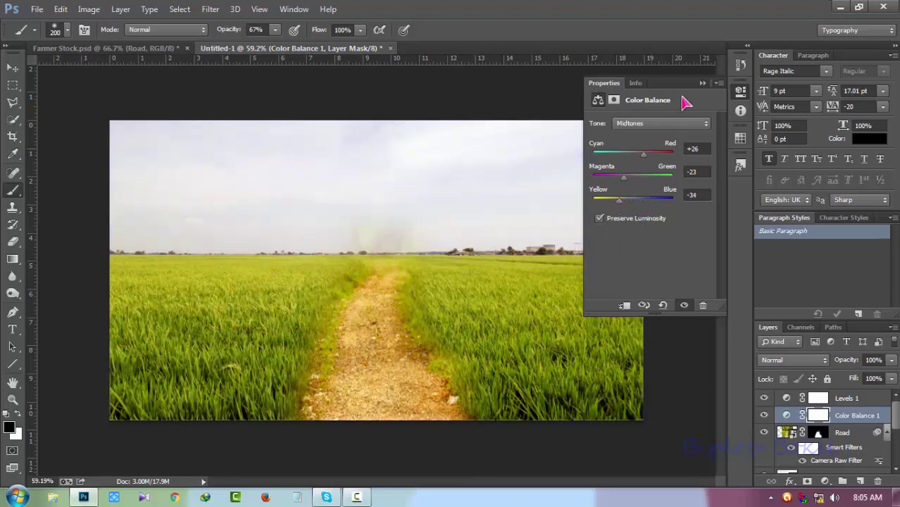
click(701, 83)
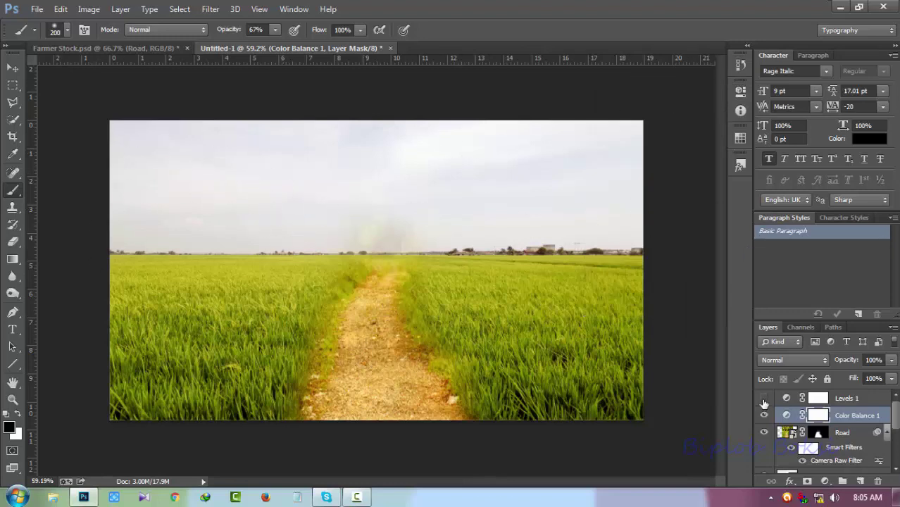
drag(764, 403, 767, 431)
Hide the Road layer, make the SKY layer visible, and select Paddy Field.
click(764, 433)
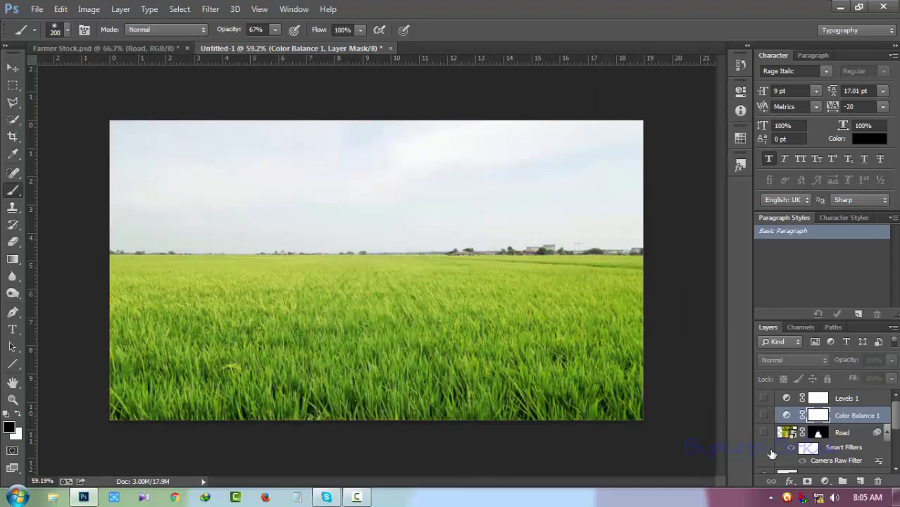
scroll(772, 454, down, 2)
scroll(762, 451, down, 2)
scroll(809, 430, up, 1)
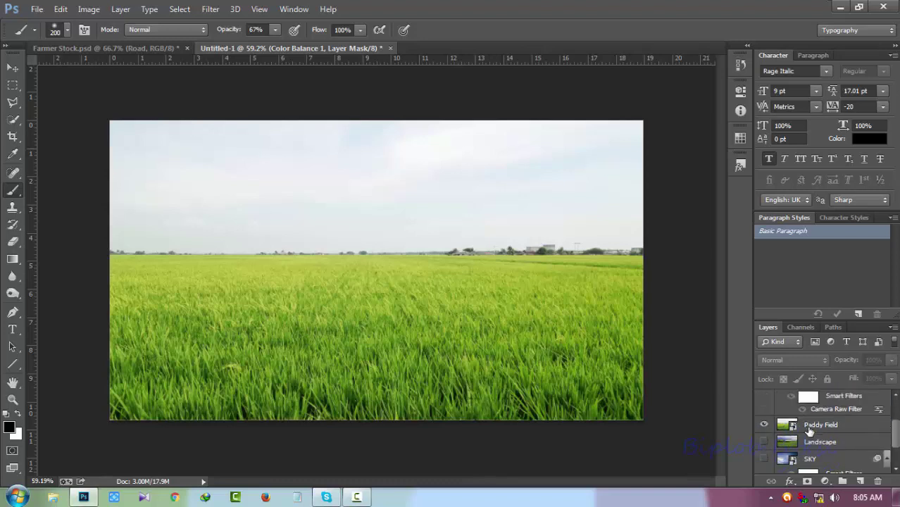
click(763, 426)
click(830, 459)
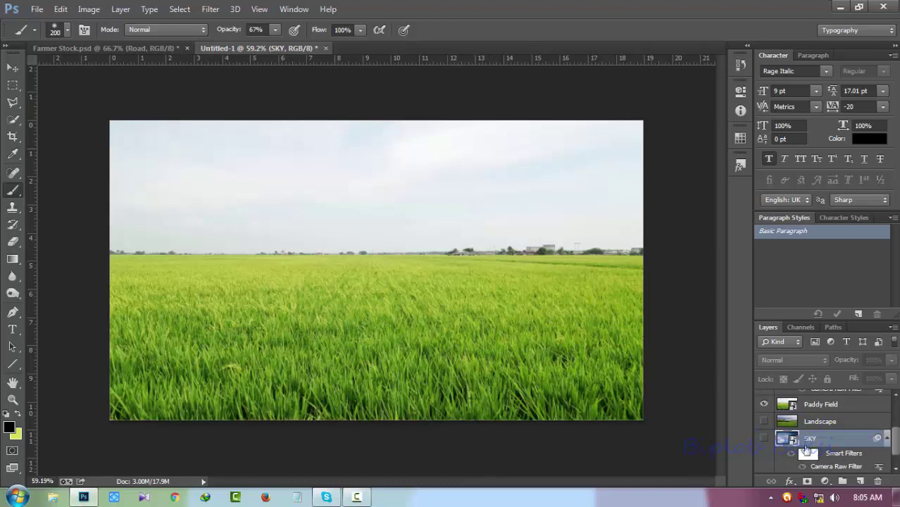
click(764, 438)
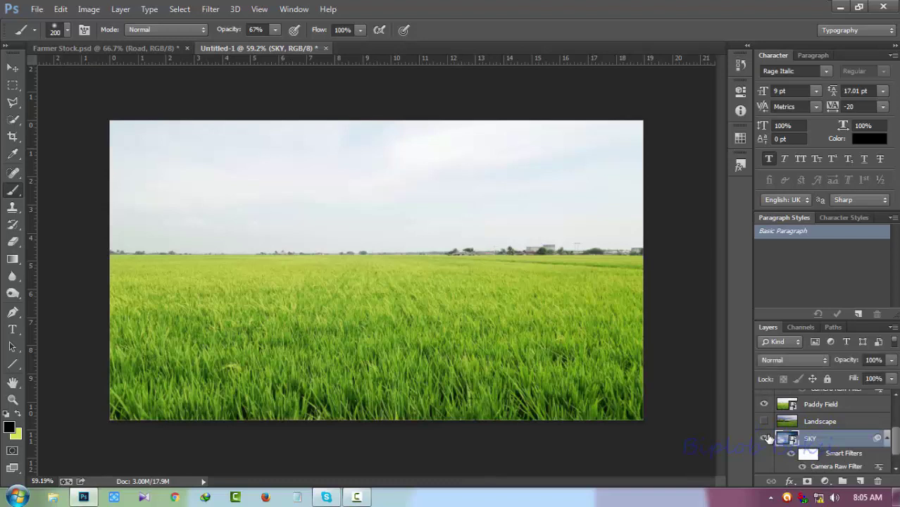
click(836, 407)
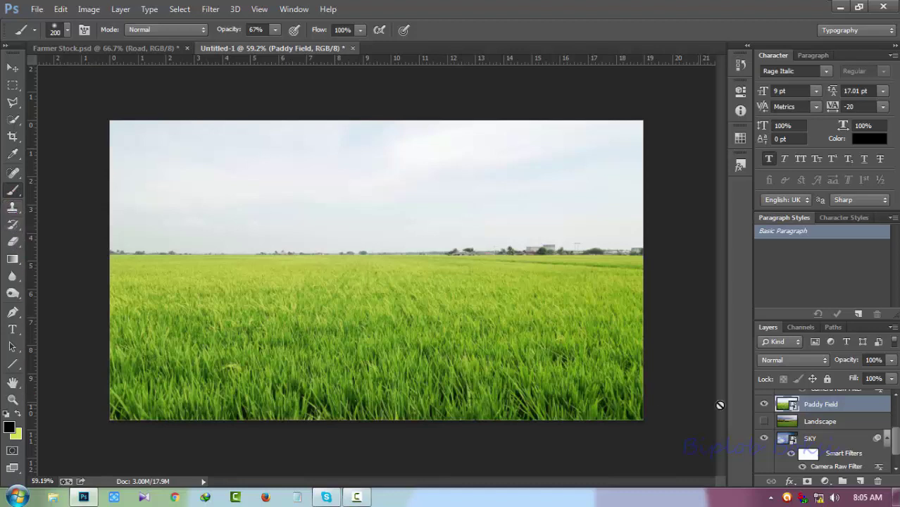
Gradient-mask the Paddy Field's top so the dark sky blends down to the horizon, then show Landscape.
click(807, 481)
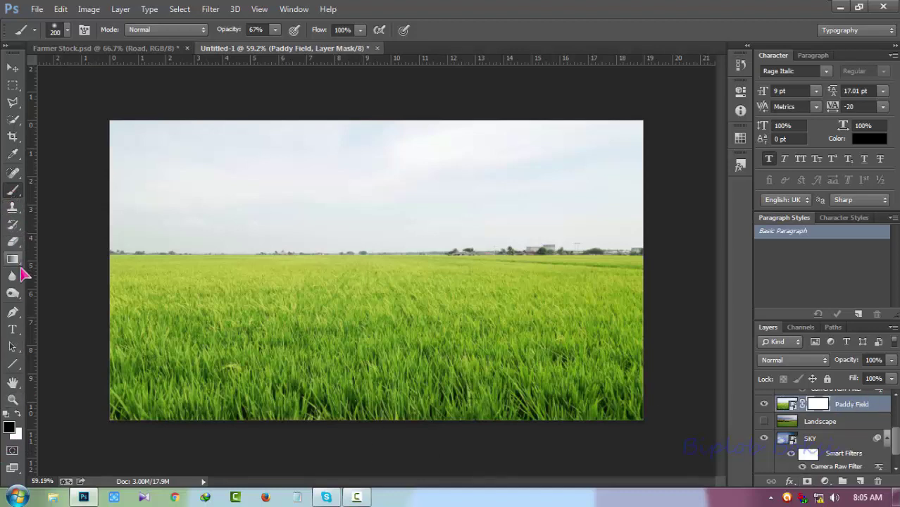
click(13, 260)
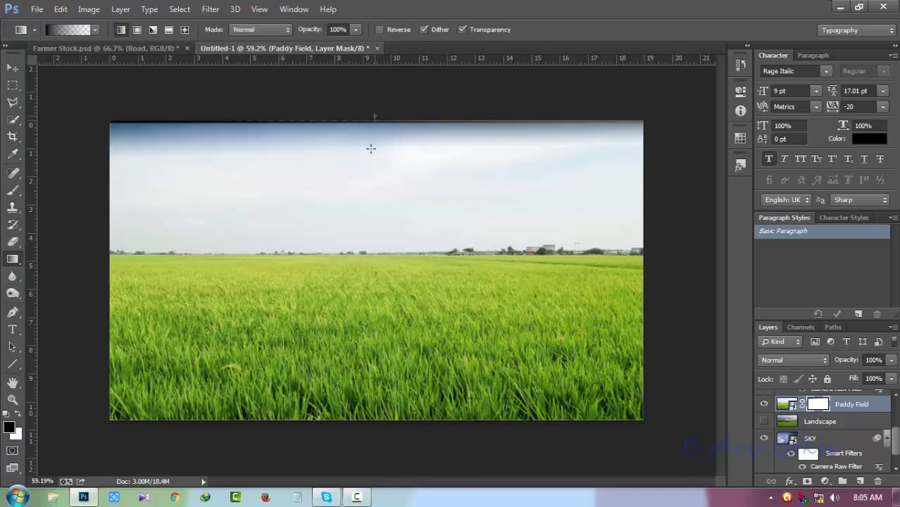
mouse_move(373, 115)
mouse_down()
mouse_move(364, 177)
mouse_move(364, 164)
mouse_move(298, 177)
mouse_up()
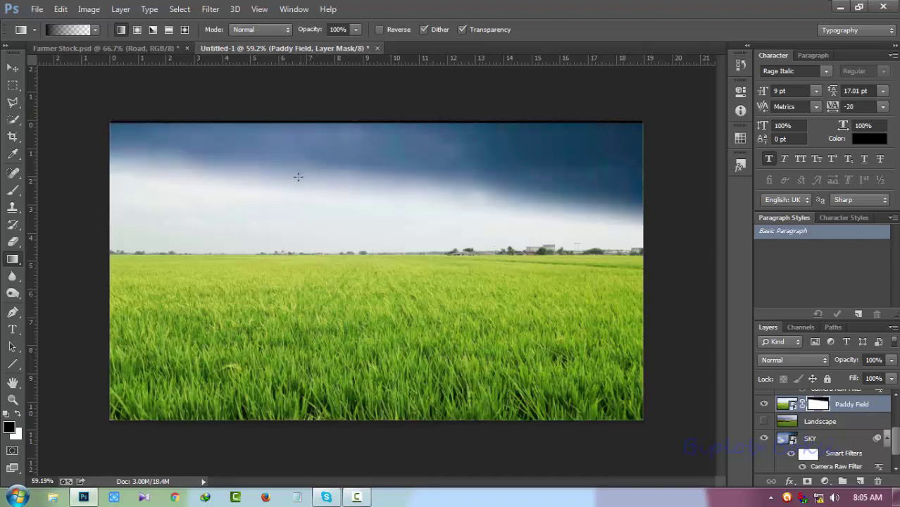
drag(299, 217, 300, 217)
mouse_move(375, 217)
mouse_down()
mouse_move(344, 215)
mouse_move(350, 229)
mouse_move(398, 247)
mouse_up()
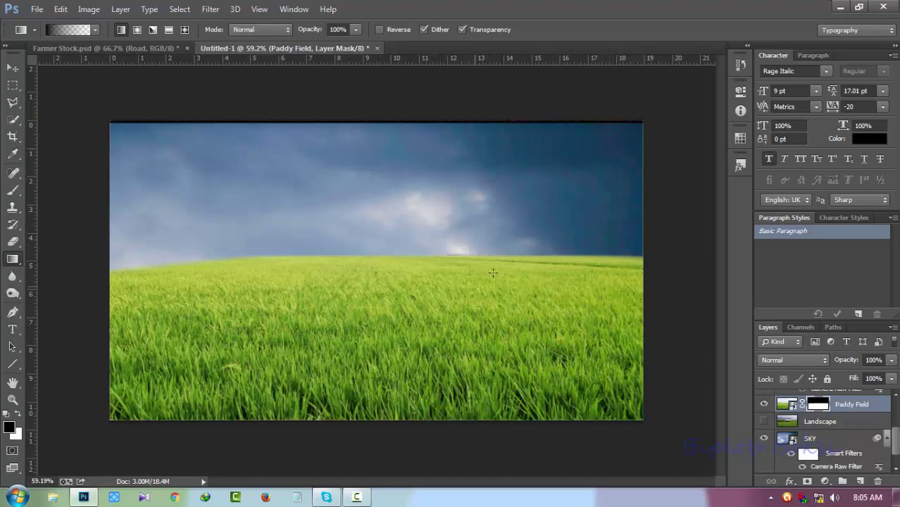
click(763, 421)
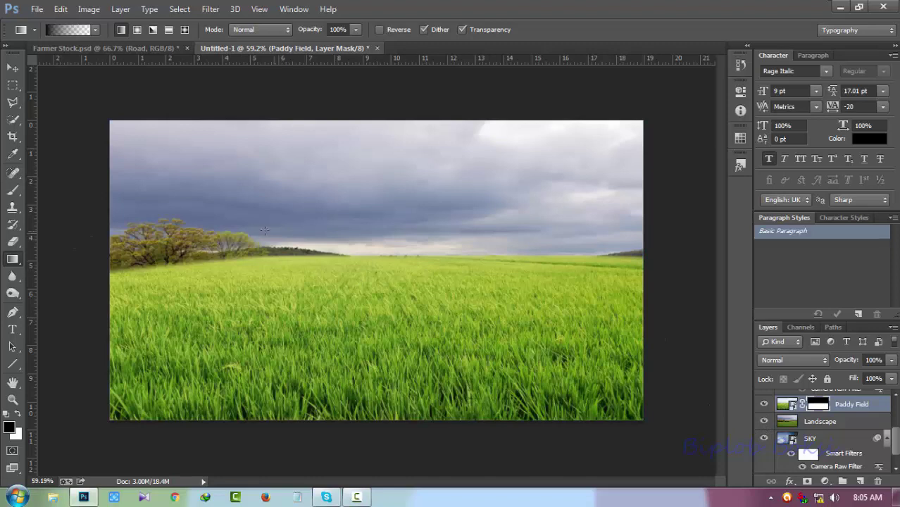
Mask the Landscape layer with gradient fades over its grey sky, undoing the fade that hid the left trees.
click(853, 425)
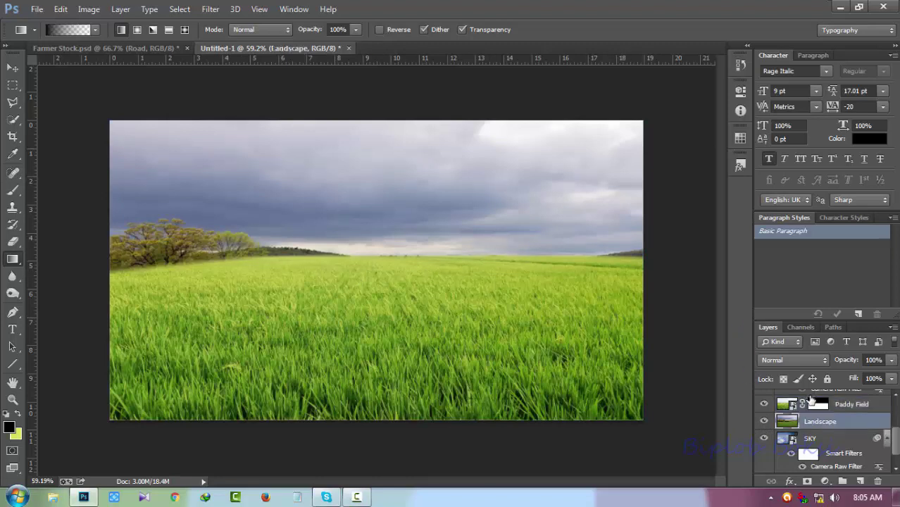
click(807, 481)
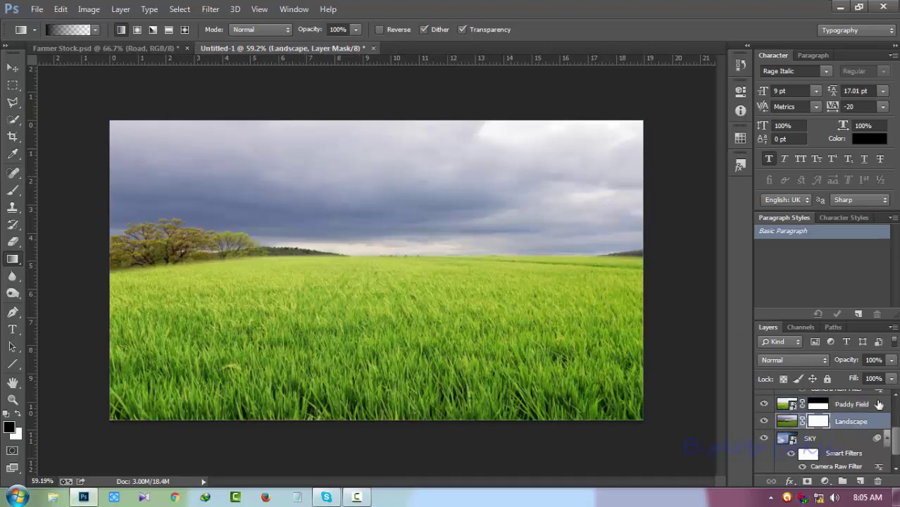
mouse_move(461, 144)
mouse_down()
mouse_move(431, 171)
mouse_move(394, 185)
mouse_move(335, 178)
mouse_move(338, 203)
mouse_move(355, 221)
mouse_move(315, 211)
mouse_up()
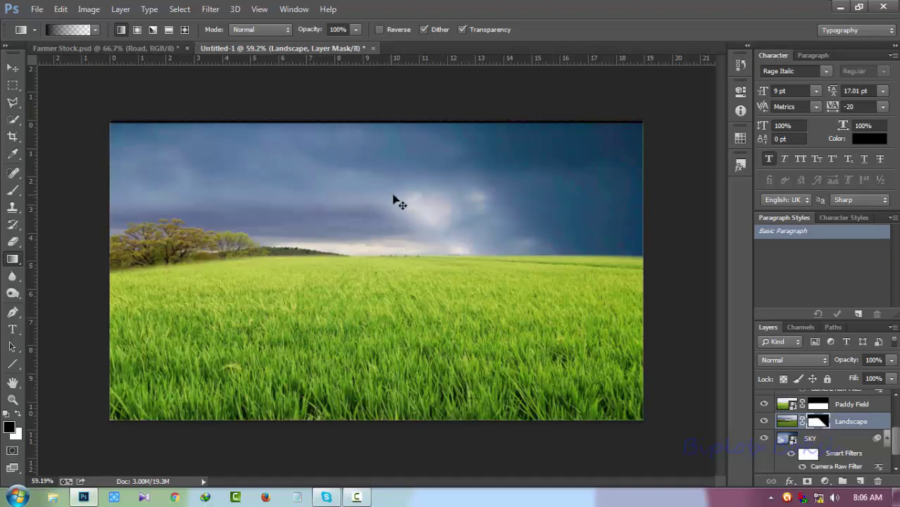
mouse_move(401, 216)
mouse_down()
mouse_move(331, 231)
mouse_move(318, 248)
mouse_move(356, 233)
mouse_up()
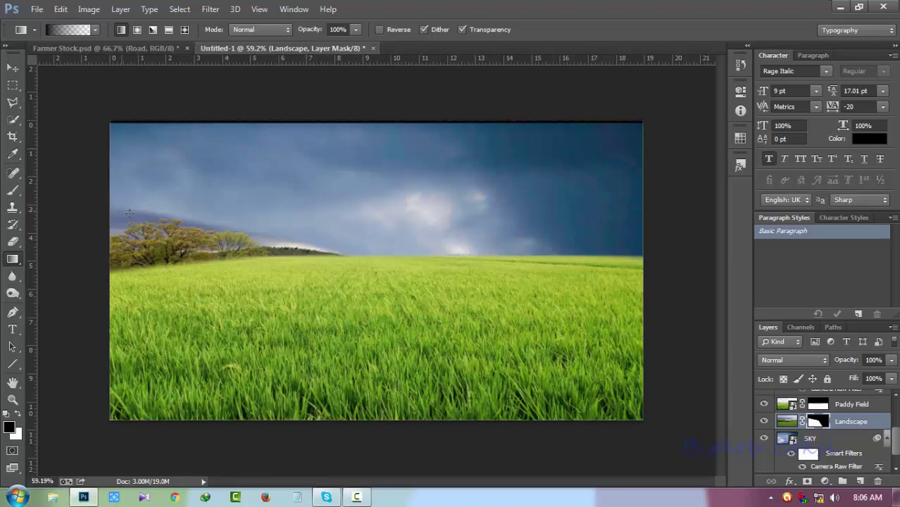
drag(113, 222, 114, 222)
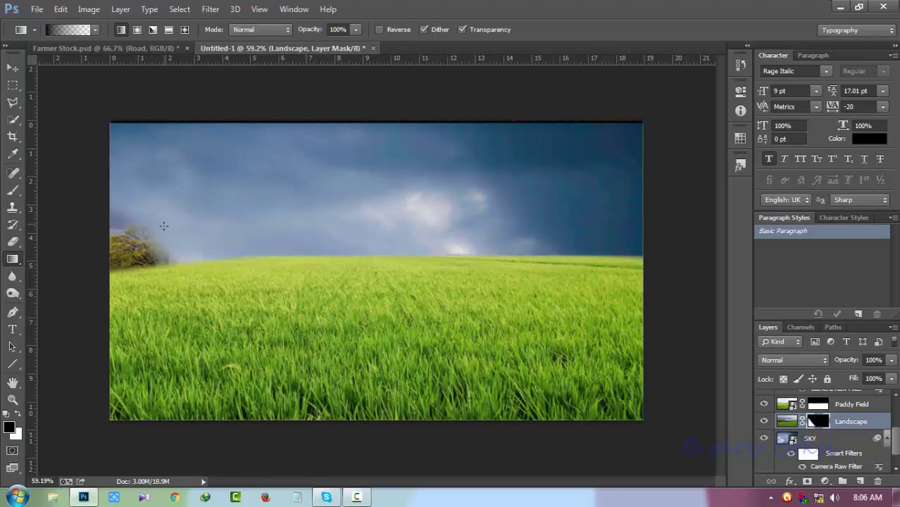
key(ctrl+z)
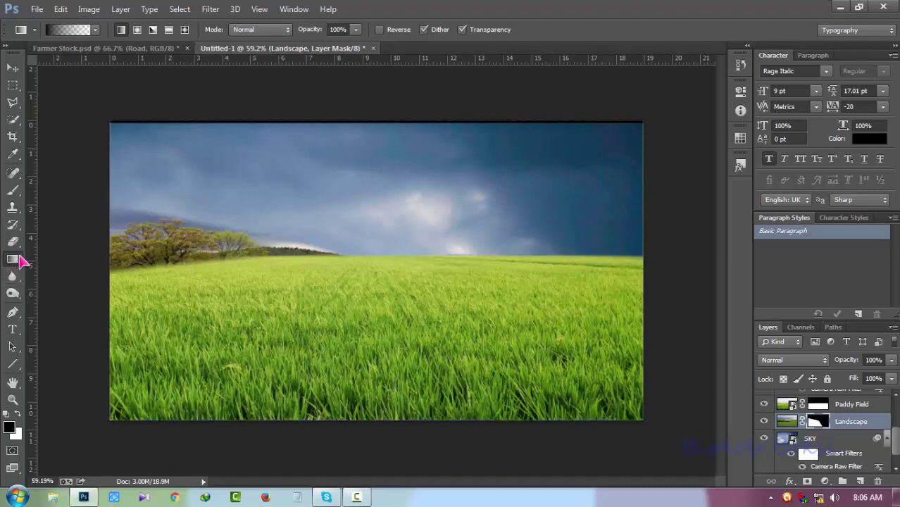
click(12, 190)
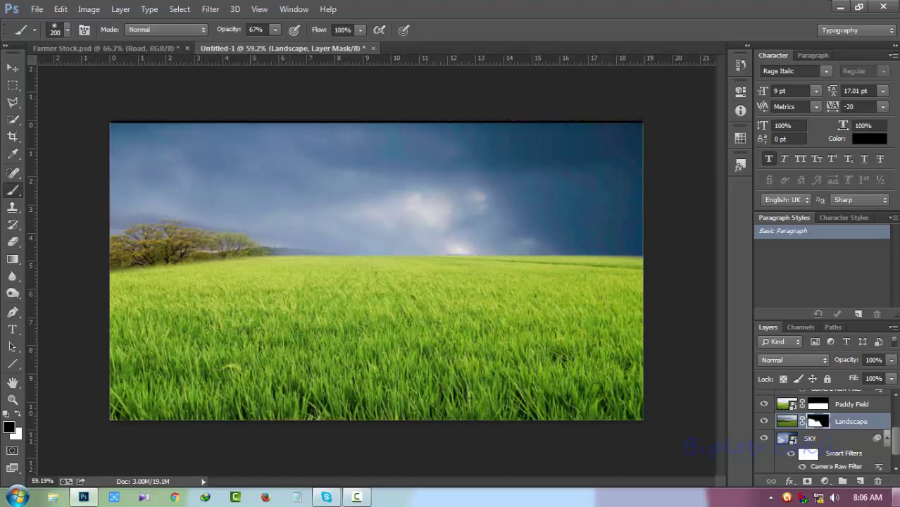
Show the dirt road and rasterize the Road layer.
click(850, 433)
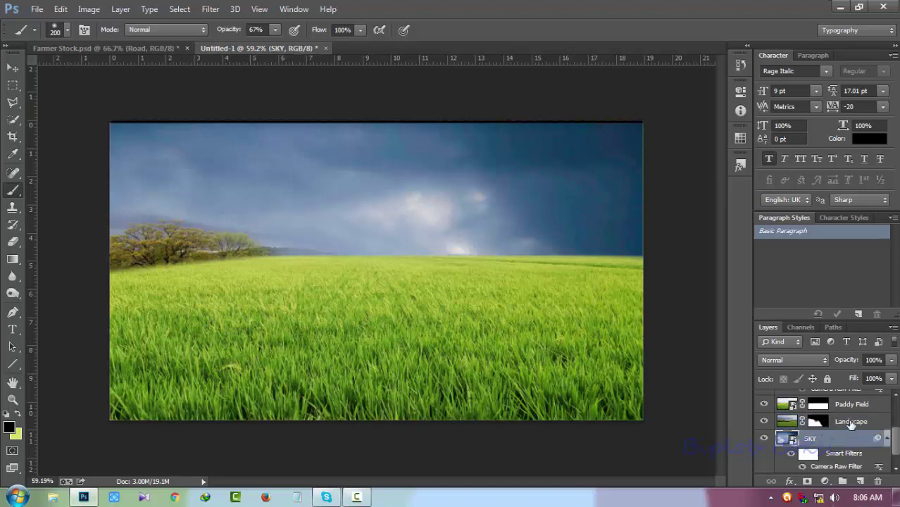
click(851, 423)
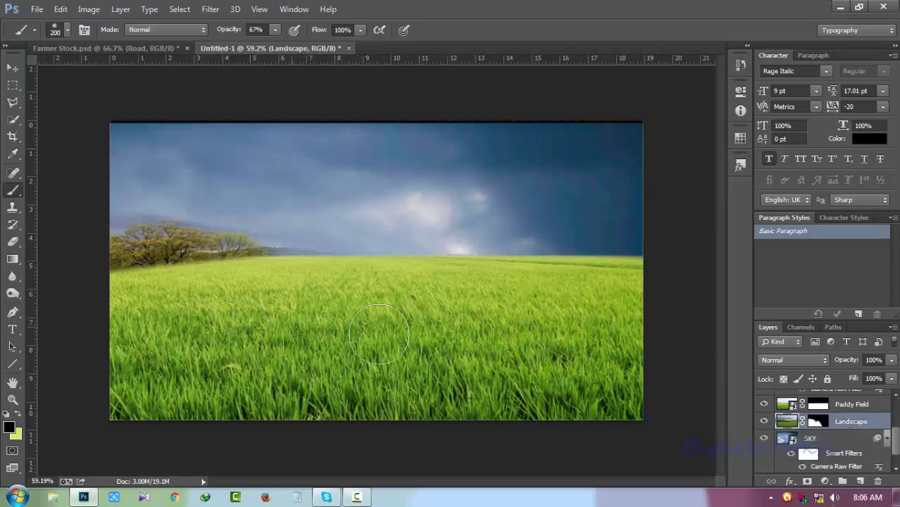
scroll(781, 450, up, 3)
click(765, 428)
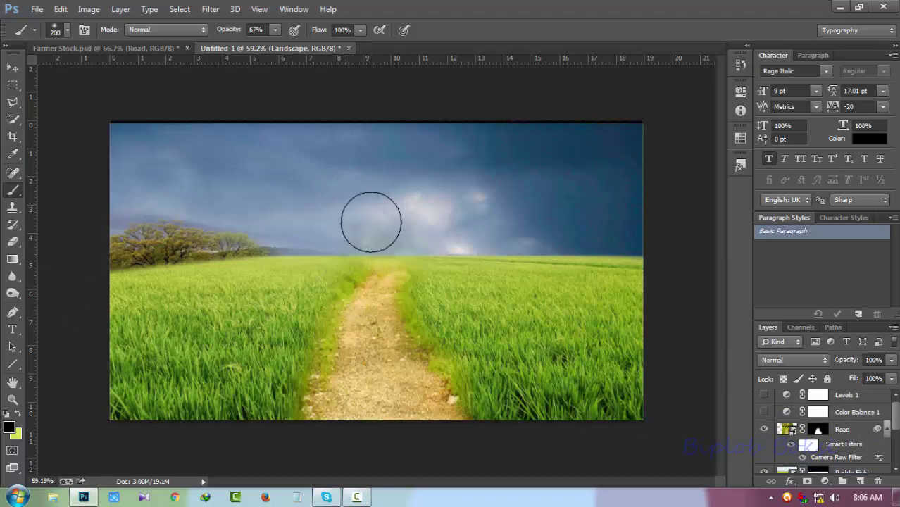
click(783, 432)
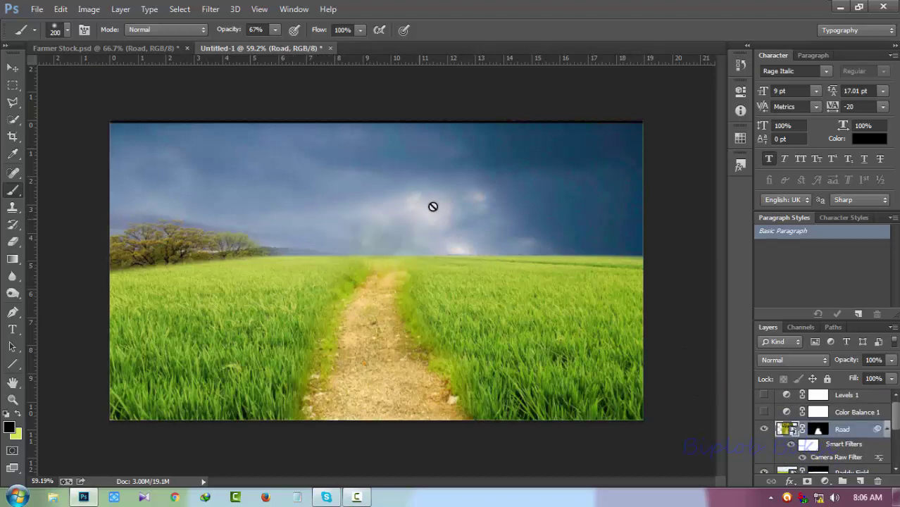
click(479, 199)
key(Return)
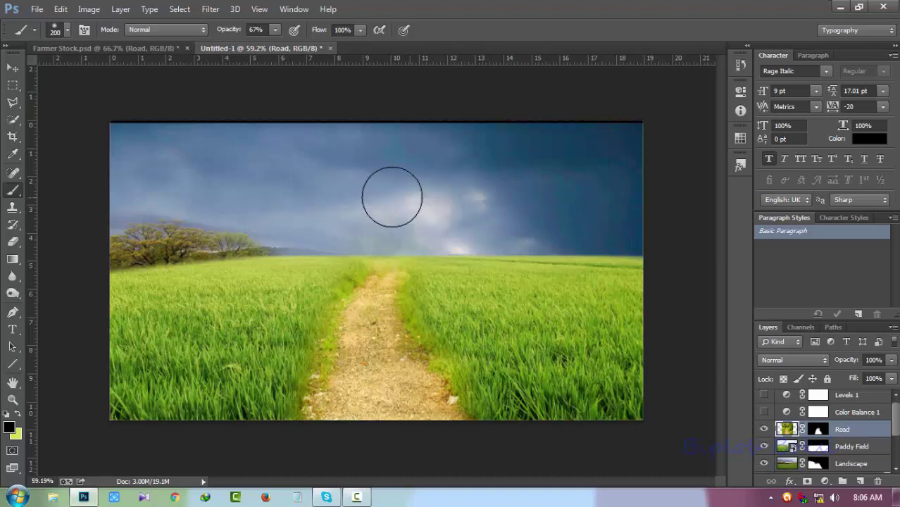
Turn on the Color Balance 1 purple tint and switch to the Farmer Stock.psd document.
scroll(802, 395, up, 1)
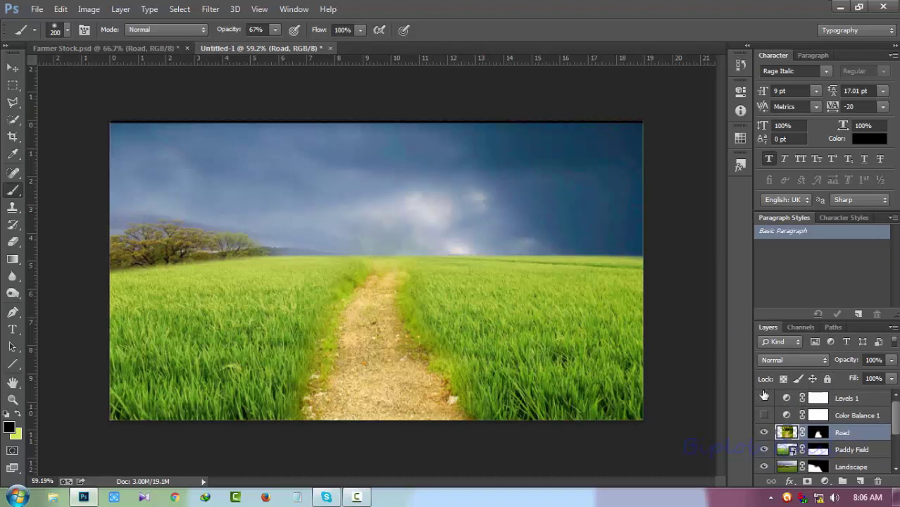
click(764, 415)
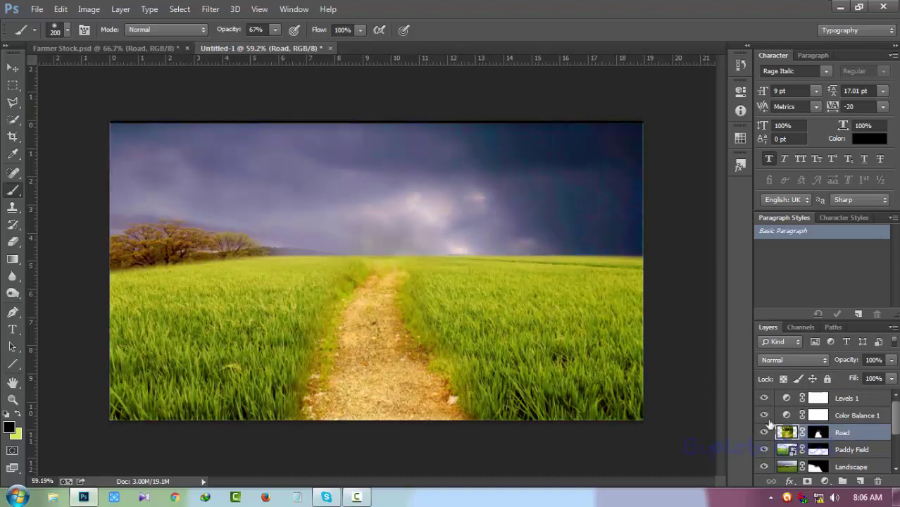
click(764, 416)
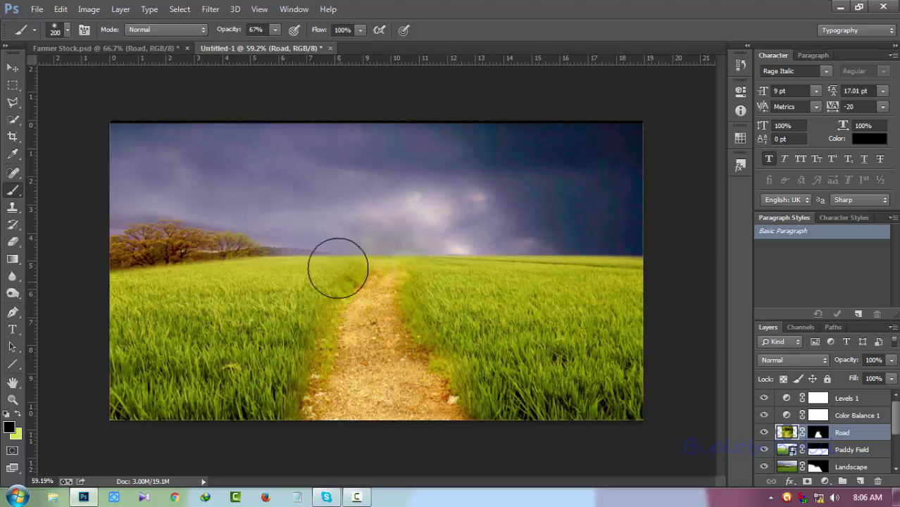
click(160, 49)
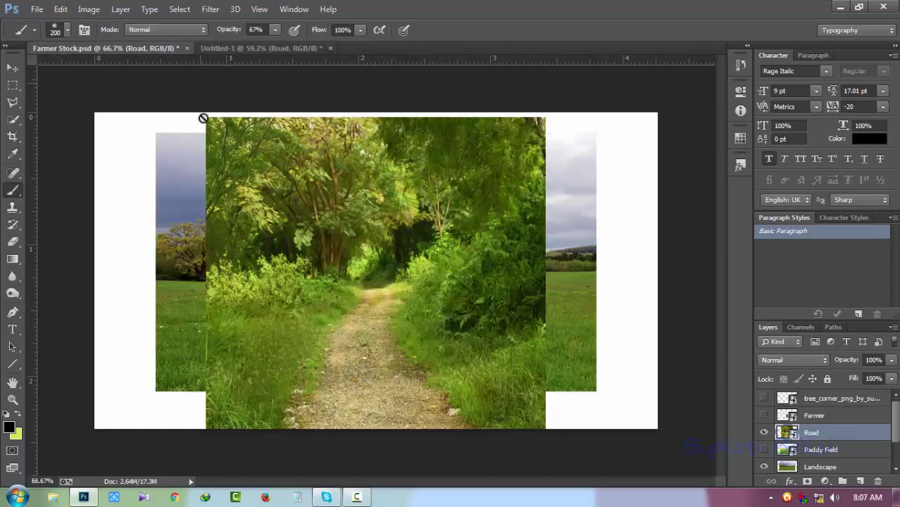
Show the Farmer layer and drag the cyclist into Untitled-1, dropping him on the dirt road.
click(814, 417)
click(765, 415)
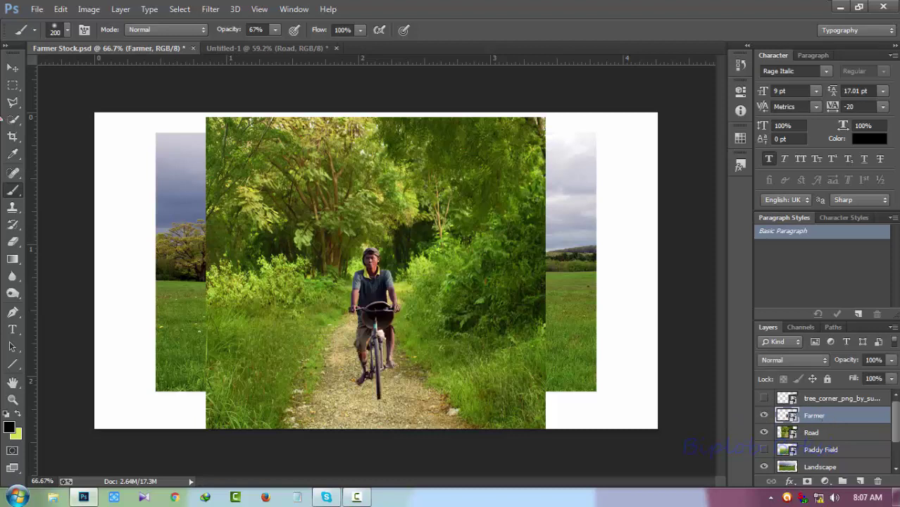
click(12, 67)
drag(372, 281, 329, 164)
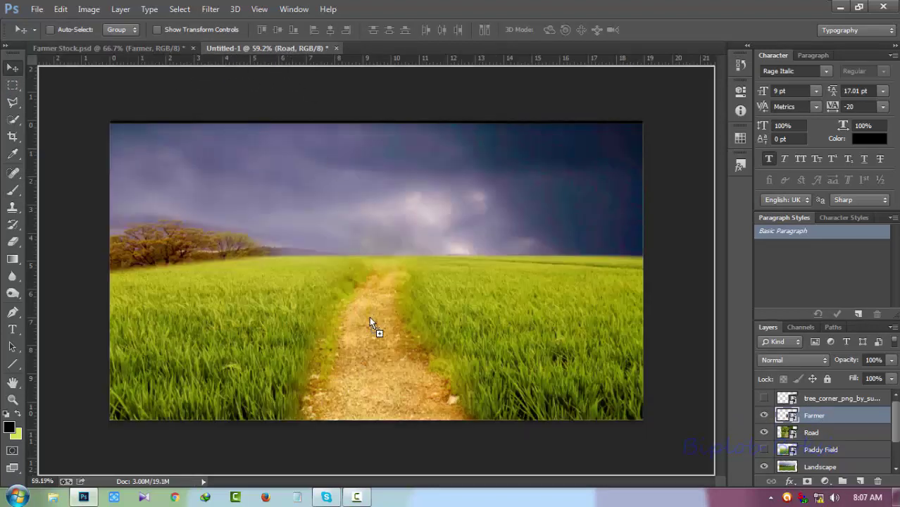
mouse_move(371, 323)
mouse_down()
mouse_move(387, 326)
mouse_move(377, 309)
mouse_move(381, 276)
mouse_up()
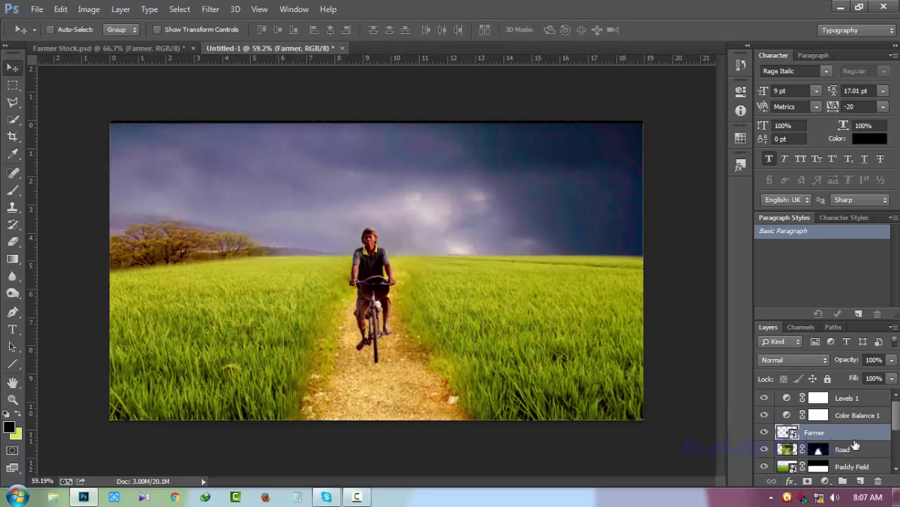
Create a new layer beneath the Farmer layer and zoom in on the bicycle.
click(860, 481)
mouse_move(845, 432)
mouse_down()
mouse_move(842, 449)
mouse_move(825, 453)
mouse_up()
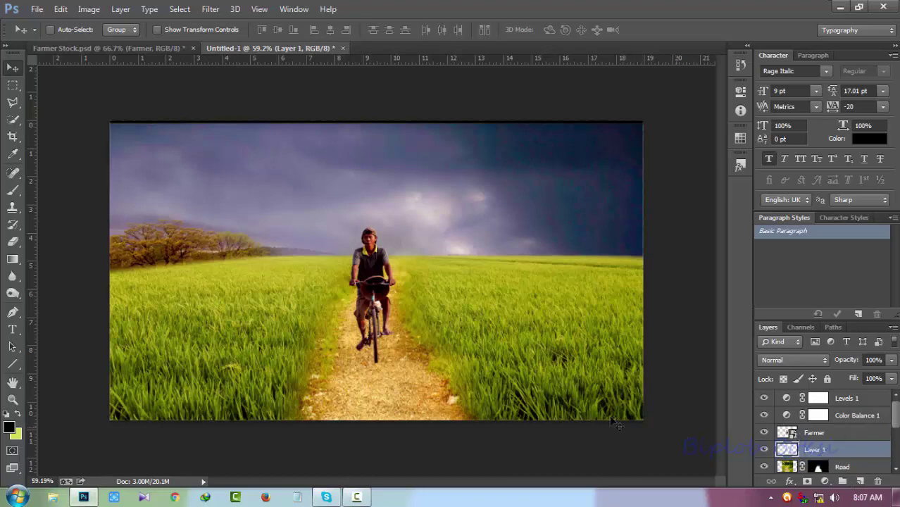
scroll(367, 423, up, 3)
scroll(366, 422, up, 3)
scroll(366, 423, up, 2)
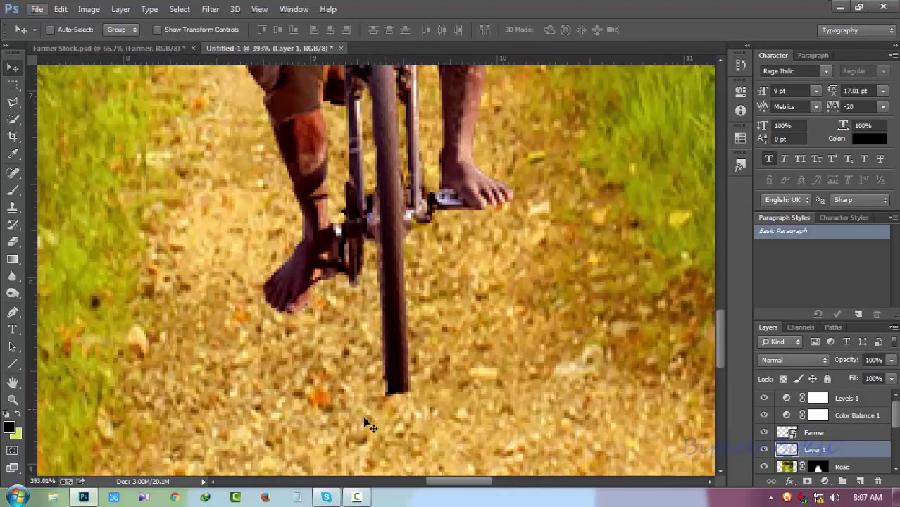
scroll(417, 342, up, 2)
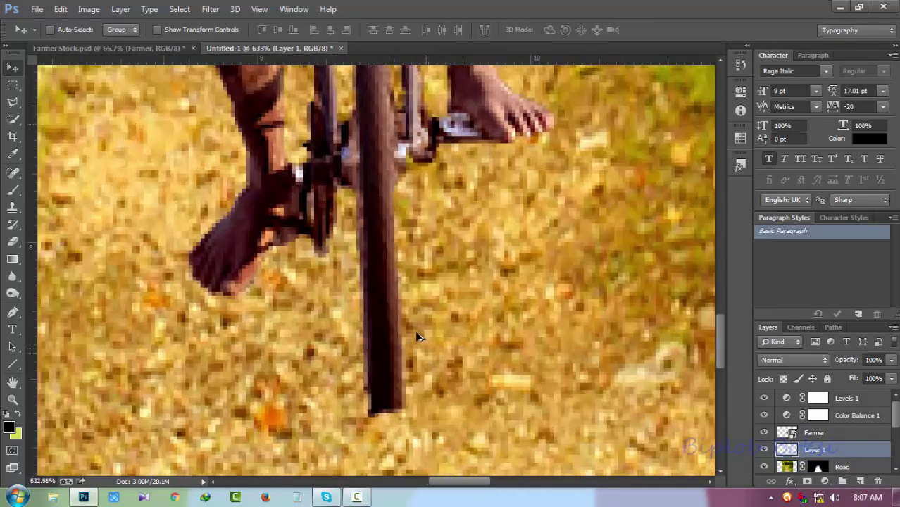
scroll(416, 328, up, 2)
scroll(451, 314, up, 3)
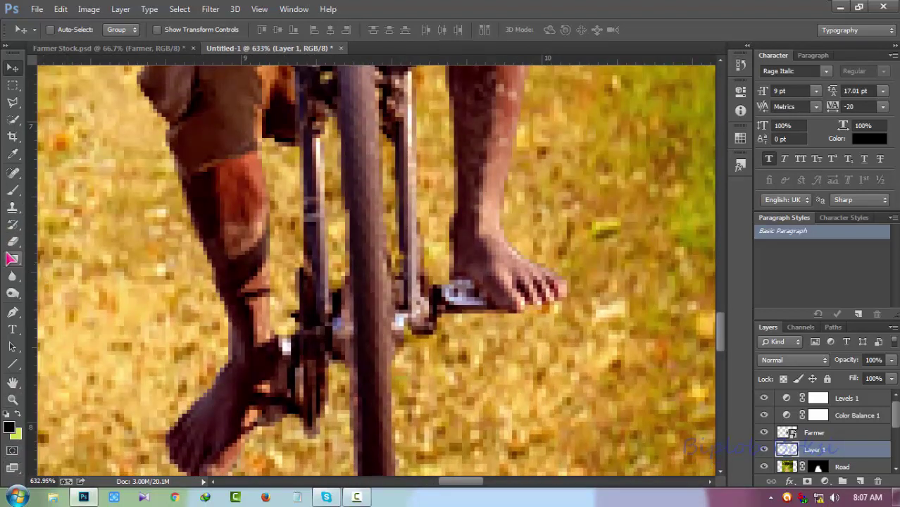
Paint a dark shadow beside the bike fork with a size-25 brush.
click(12, 191)
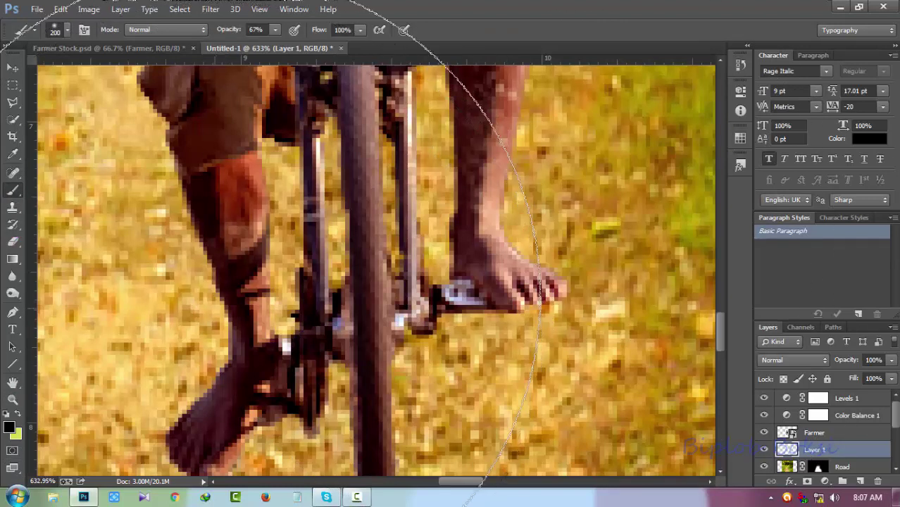
key(bracketleft)
key(bracketleft)
key(bracketleft)
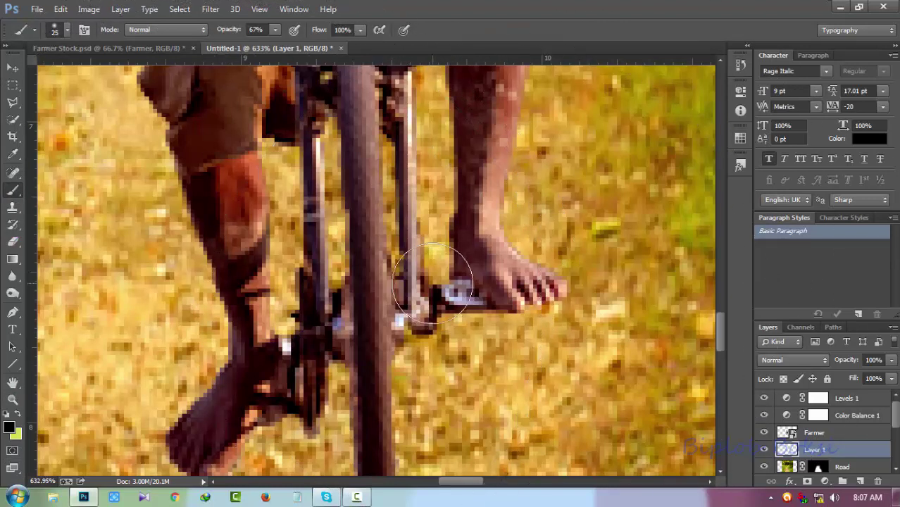
scroll(431, 282, down, 5)
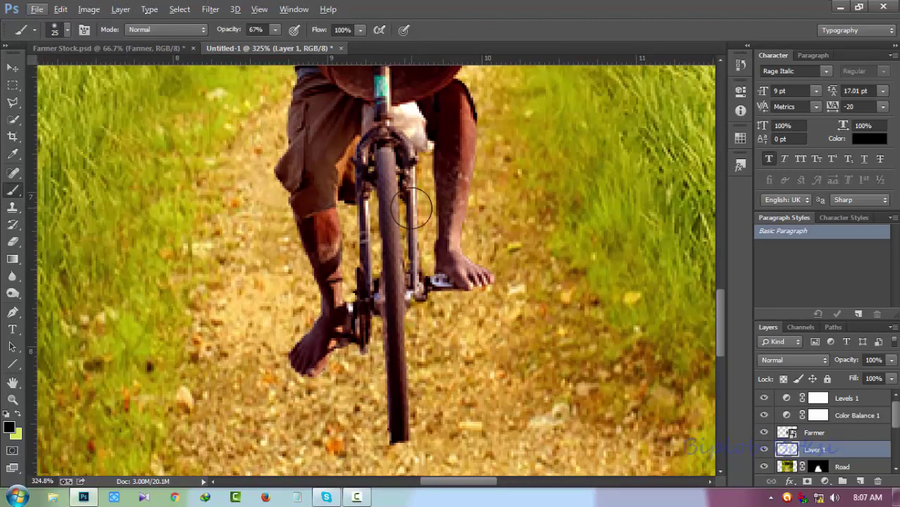
mouse_move(423, 185)
mouse_down()
mouse_move(355, 253)
mouse_move(411, 196)
mouse_move(424, 261)
mouse_move(421, 309)
mouse_move(384, 342)
mouse_up()
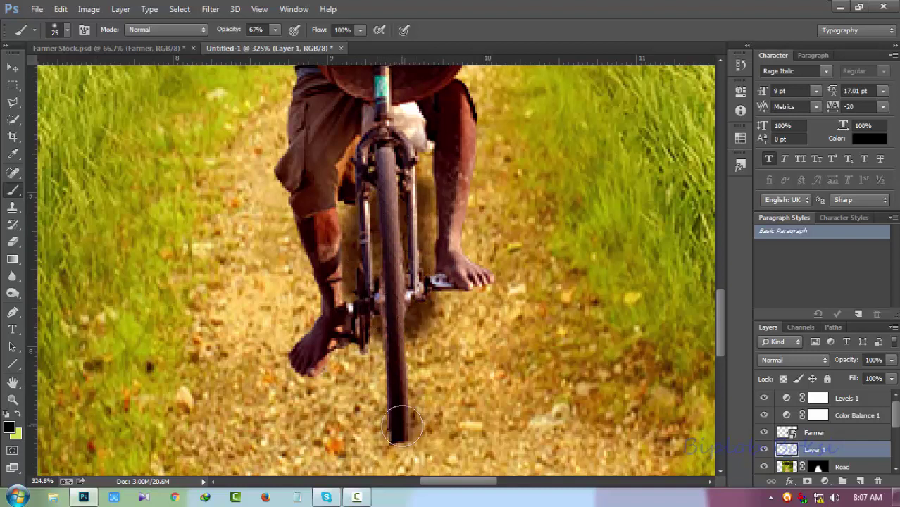
scroll(402, 426, down, 5)
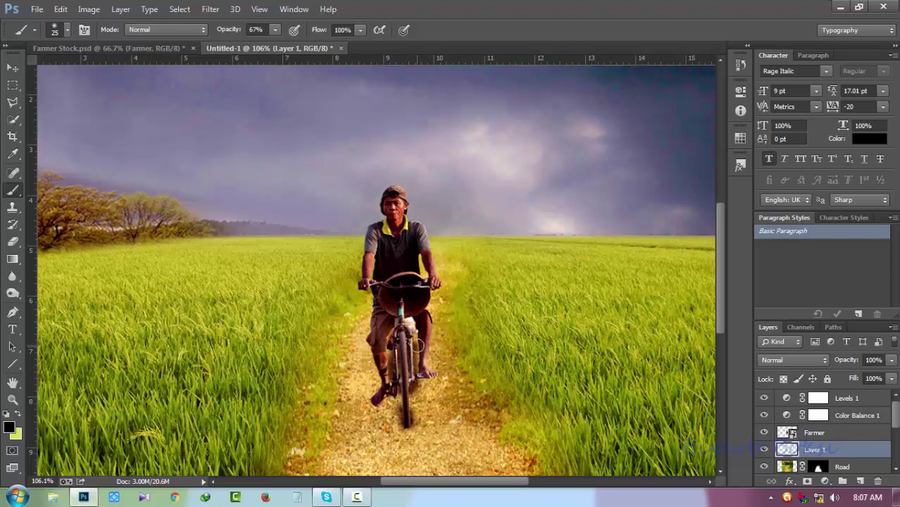
Paint shadow along the wheel's right side and set the Eraser flow to 26%.
drag(418, 345, 415, 391)
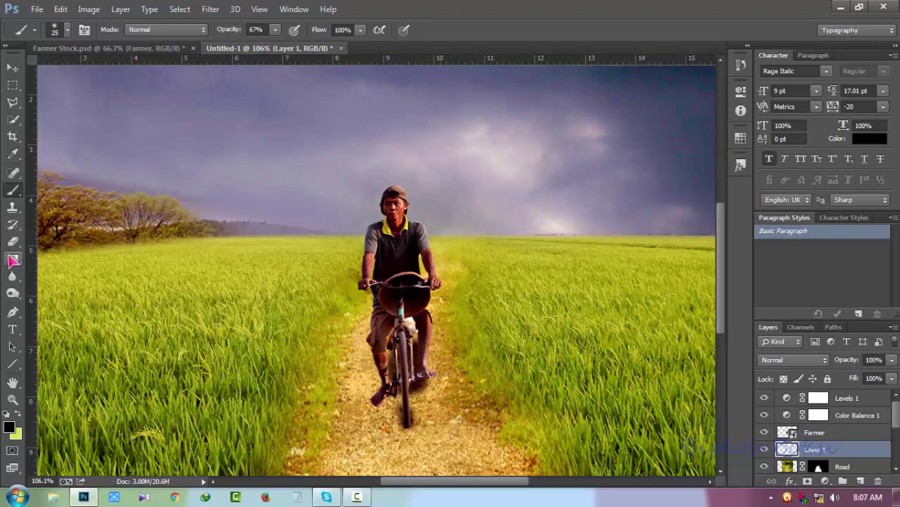
click(11, 242)
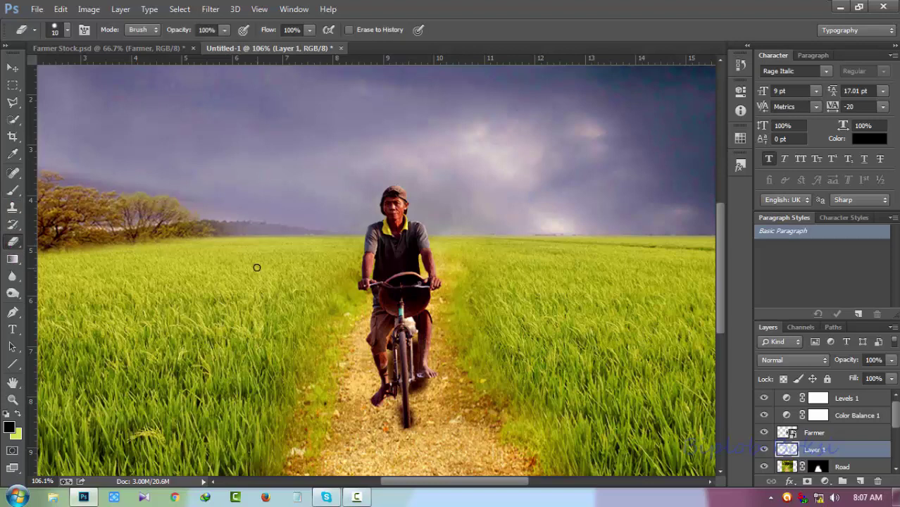
click(309, 29)
drag(310, 44, 265, 45)
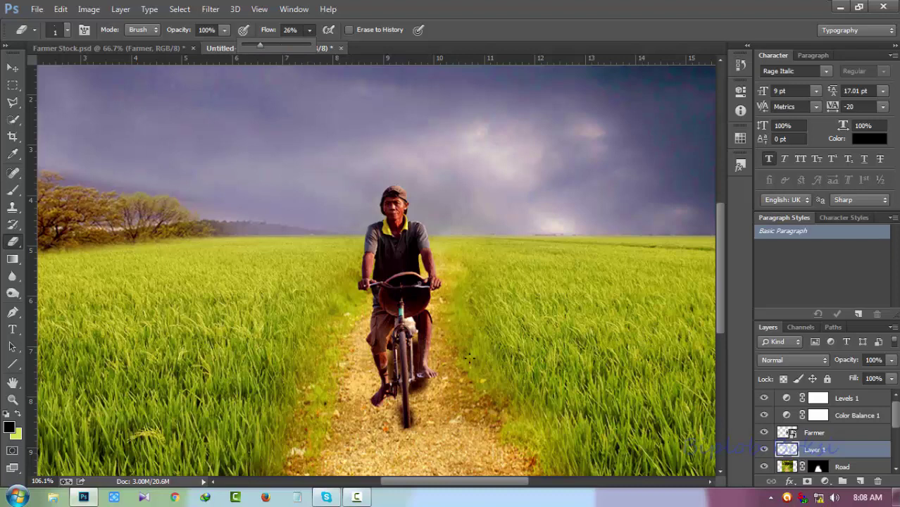
key(bracketright)
key(bracketright)
key(bracketright)
key(bracketright)
key(bracketright)
key(bracketright)
key(bracketright)
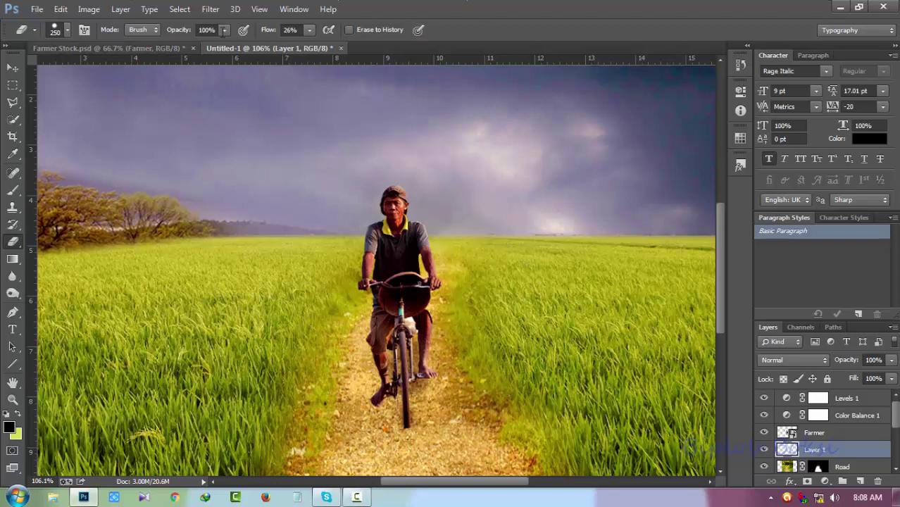
click(13, 104)
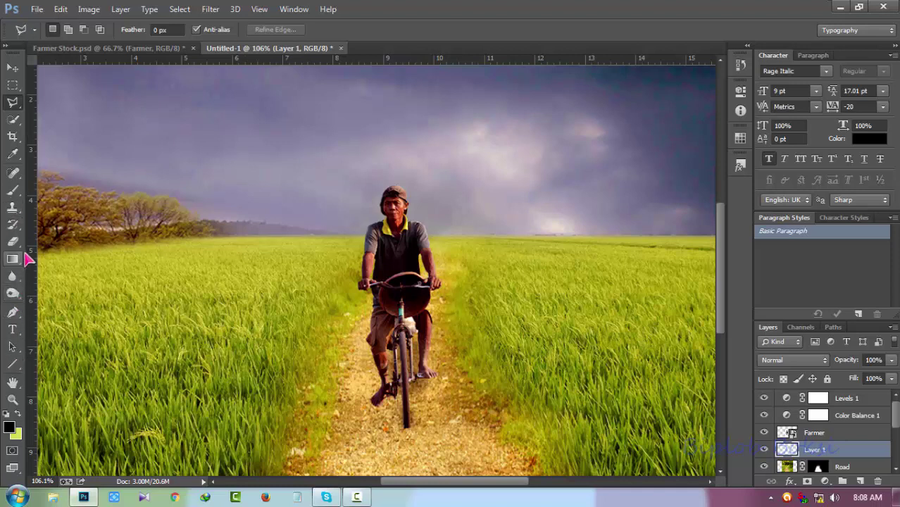
click(12, 190)
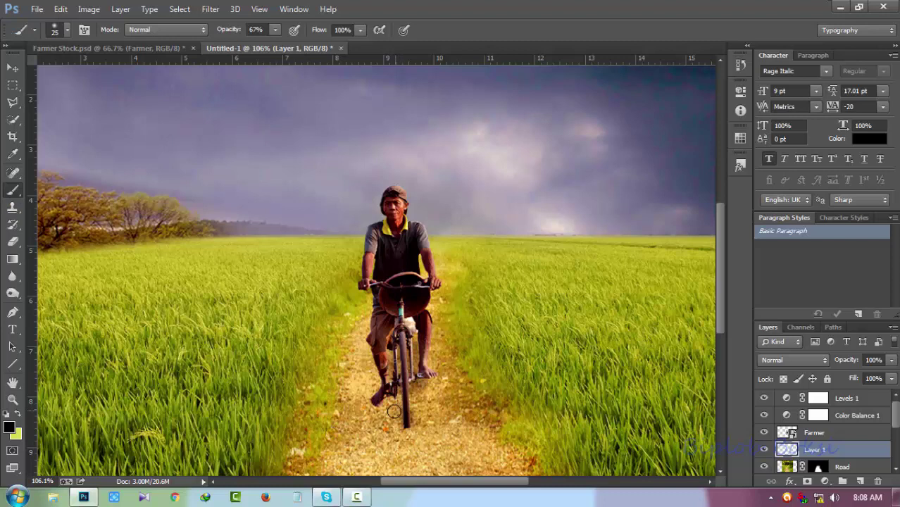
Repaint the shadow under the front wheel at 28% brush opacity.
drag(394, 412, 420, 424)
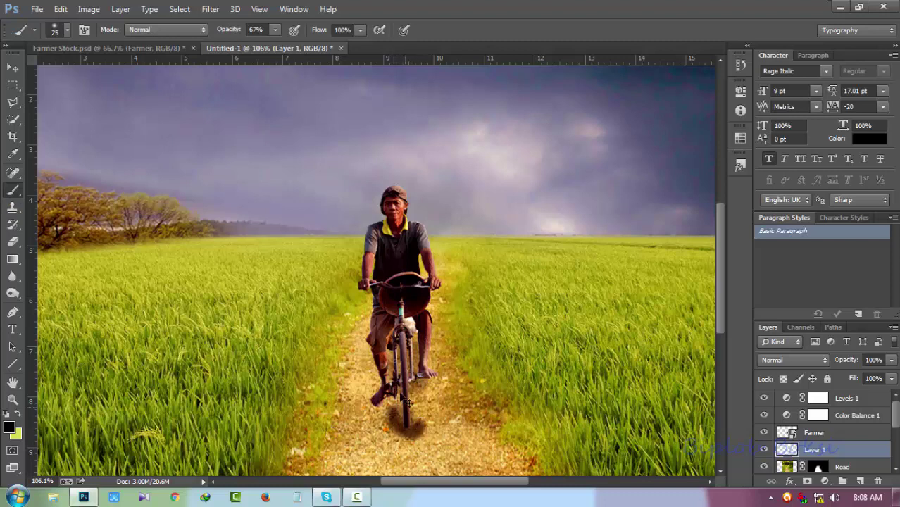
key(ctrl+z)
click(275, 30)
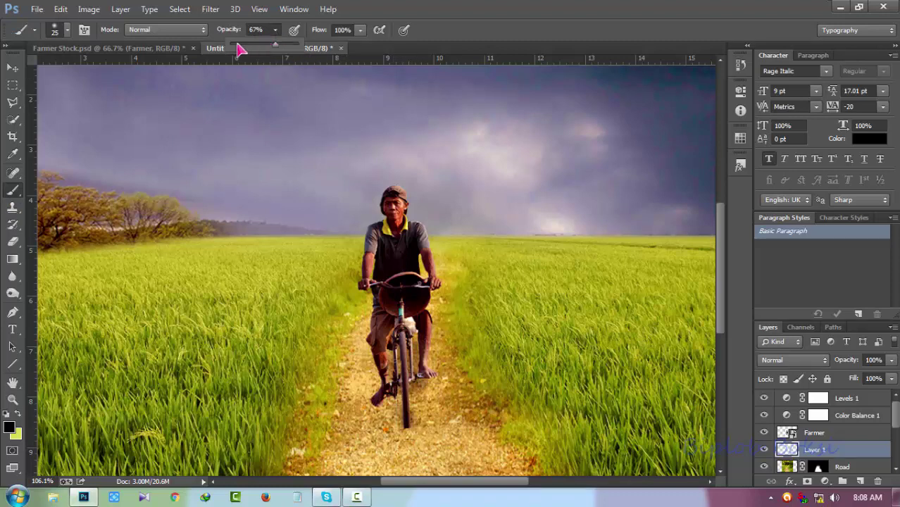
click(249, 44)
mouse_move(409, 408)
mouse_down()
mouse_move(399, 421)
mouse_move(405, 434)
mouse_move(421, 428)
mouse_move(417, 409)
mouse_up()
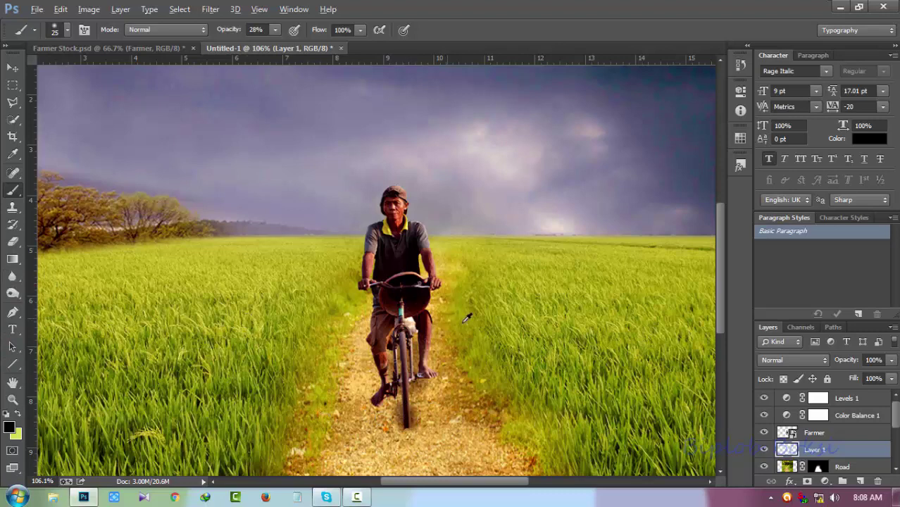
scroll(340, 281, down, 5)
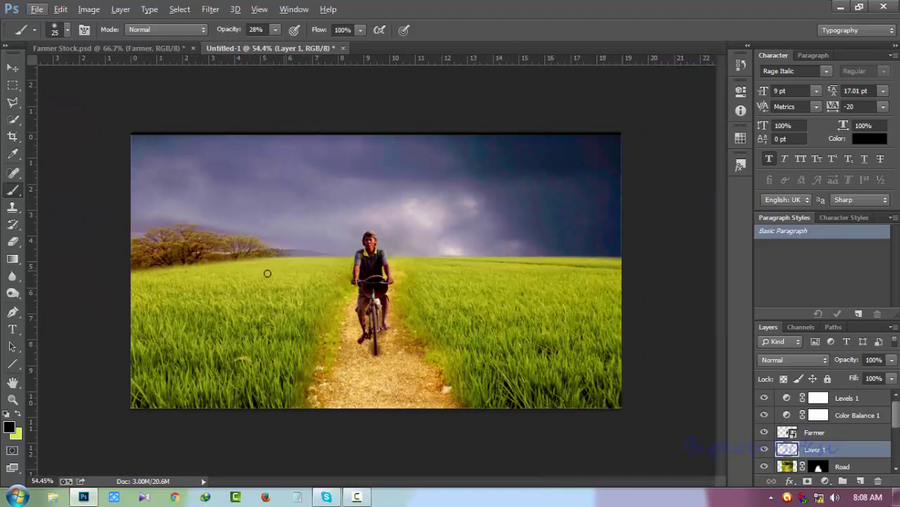
Toggle the Road layer's visibility to check it, then make Road the active layer.
click(13, 241)
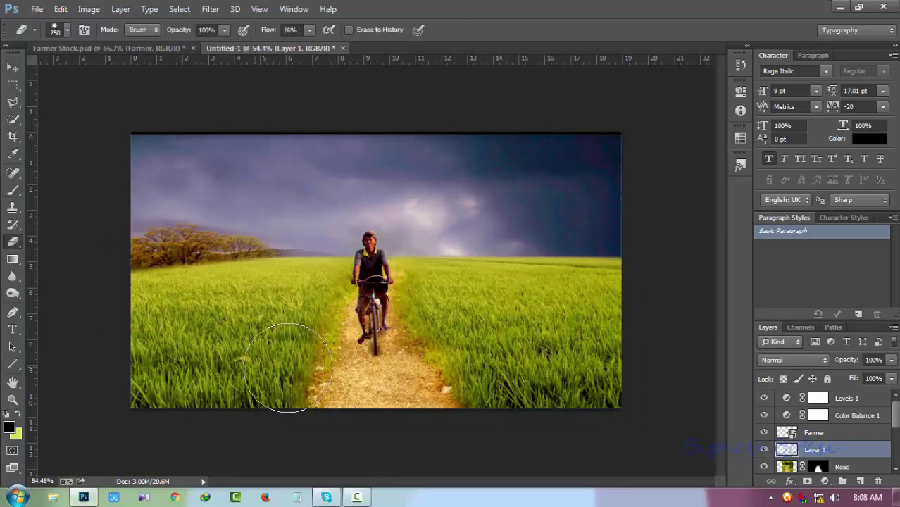
click(13, 102)
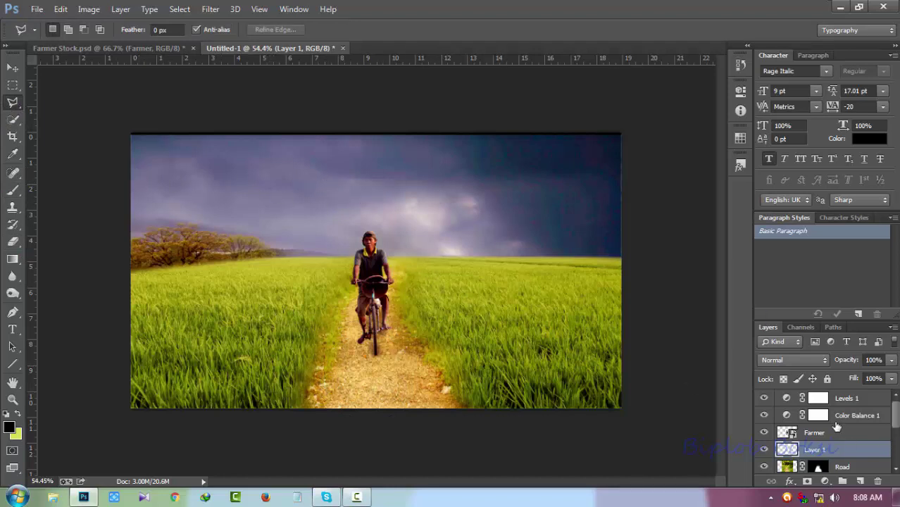
scroll(838, 442, down, 1)
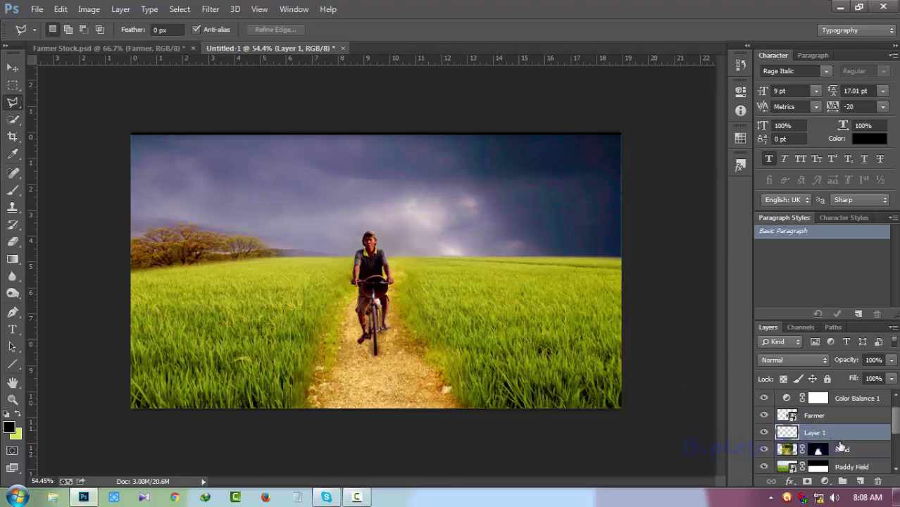
click(763, 450)
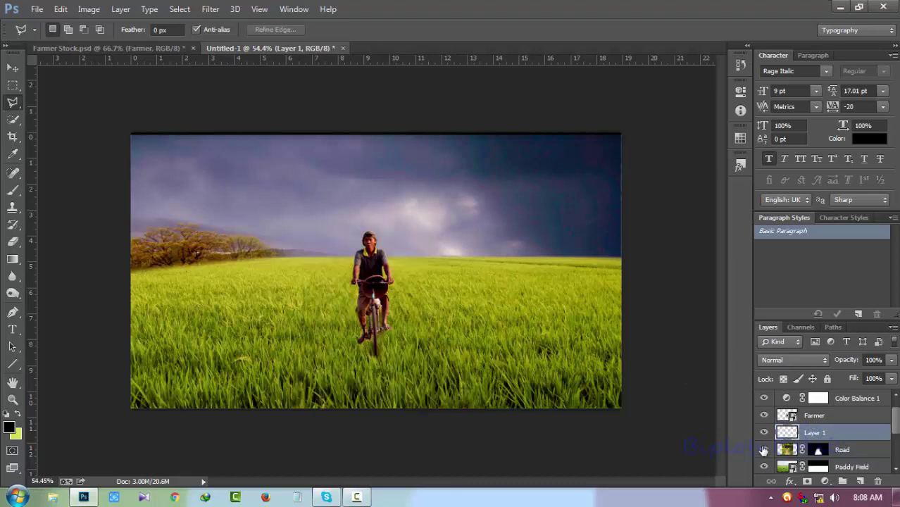
click(764, 449)
scroll(771, 454, down, 1)
click(849, 435)
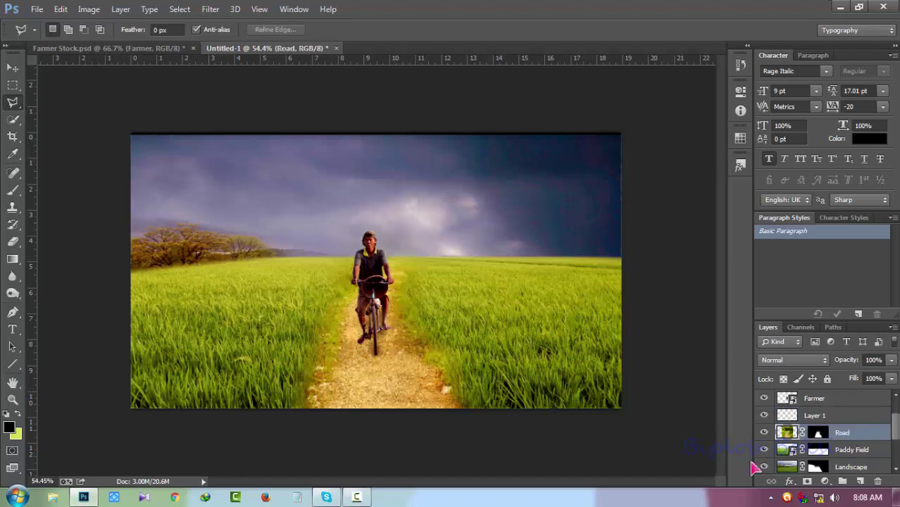
Check Paddy Field and Landscape by toggling their visibility, then add an empty layer above Paddy Field.
click(764, 454)
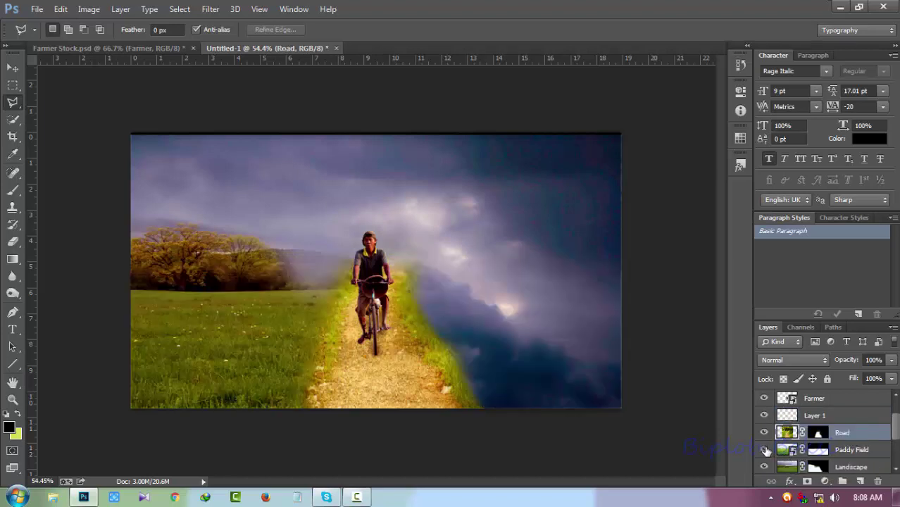
click(764, 450)
click(764, 466)
click(764, 467)
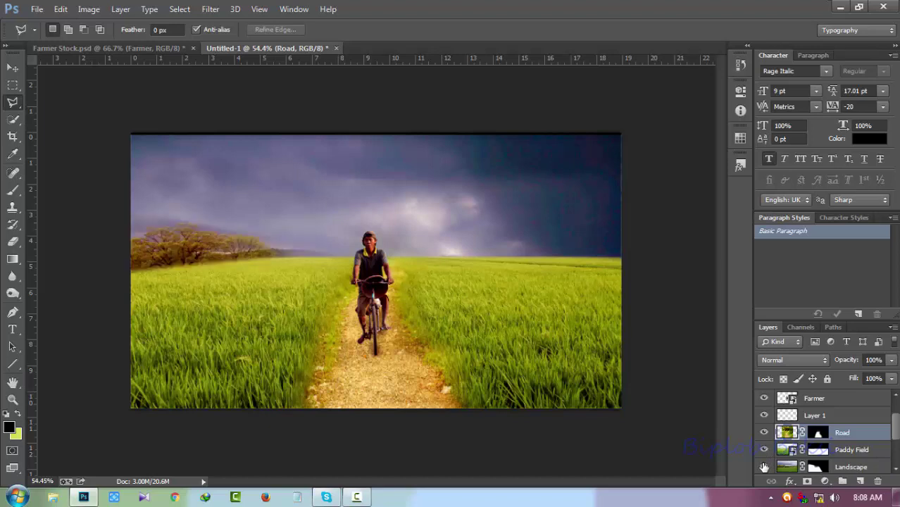
click(852, 455)
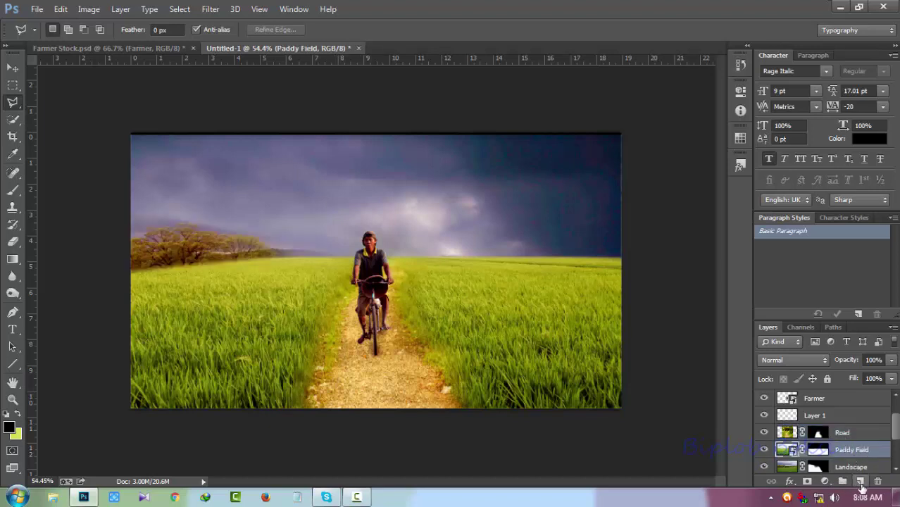
click(860, 483)
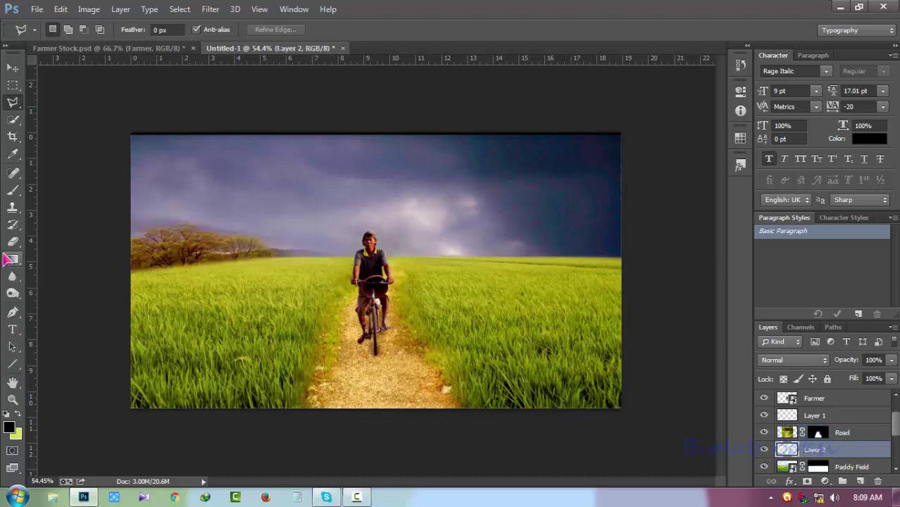
Switch to the Brush tool, enlarge the brush preset list, and undo a stray sky mark.
click(13, 190)
right_click(176, 213)
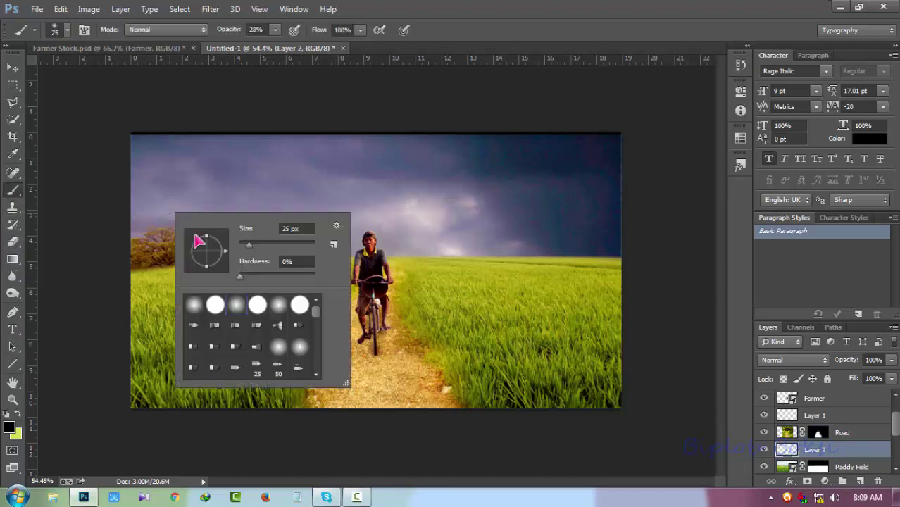
drag(345, 382, 677, 468)
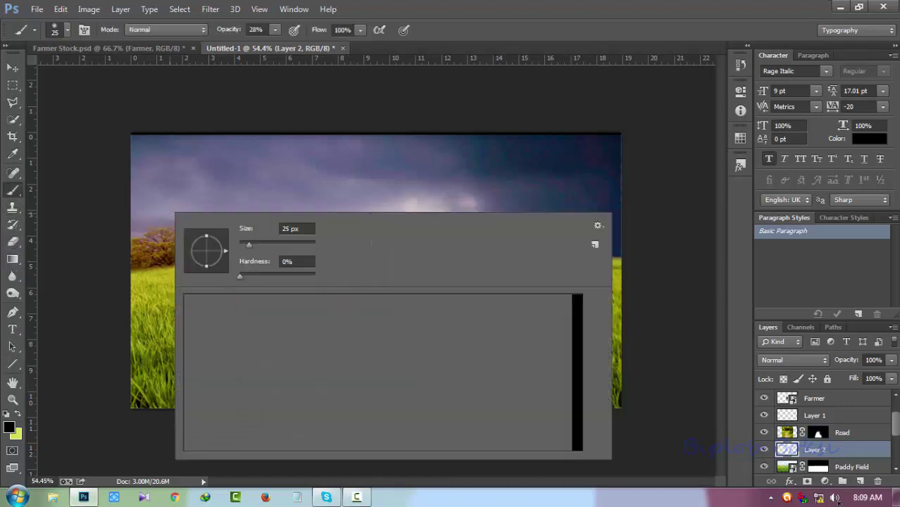
click(515, 213)
right_click(136, 108)
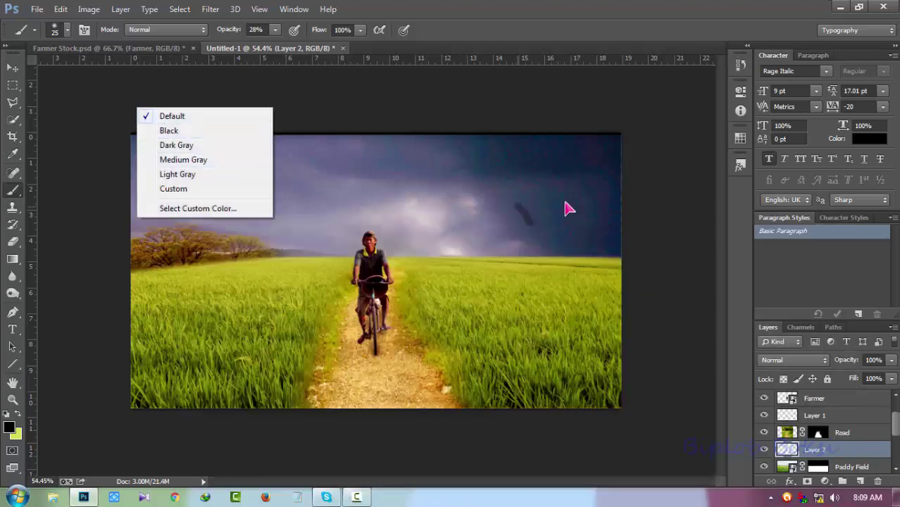
click(680, 187)
key(ctrl+z)
right_click(149, 110)
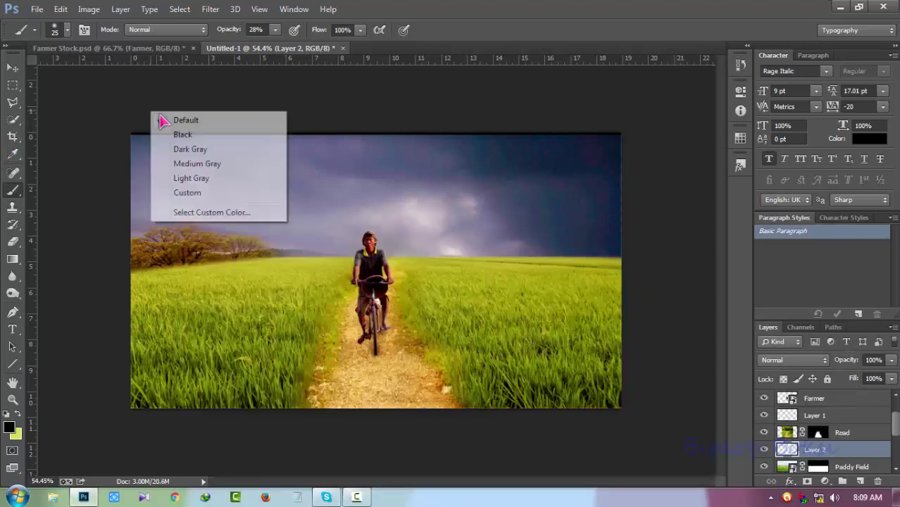
click(135, 152)
Browse the brush presets and select the 779 px cloud-shaped brush.
right_click(134, 151)
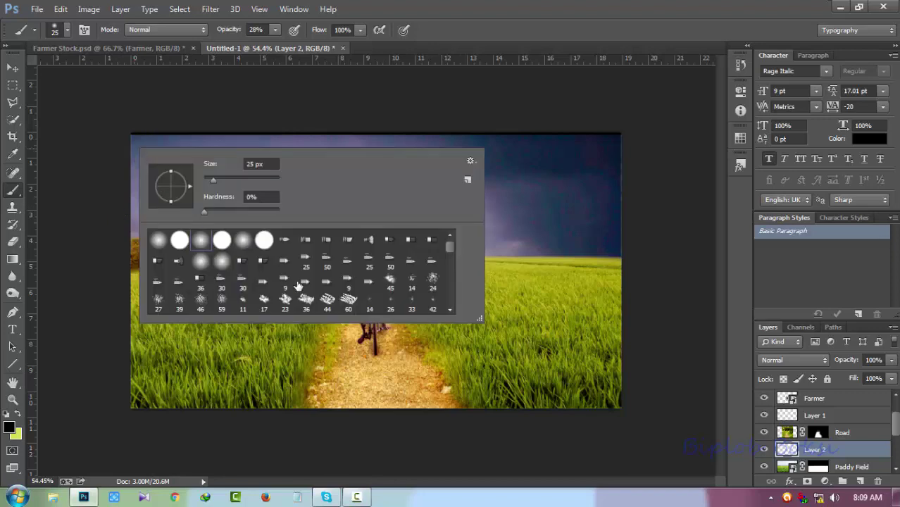
scroll(394, 296, down, 3)
scroll(380, 288, down, 3)
scroll(380, 287, down, 3)
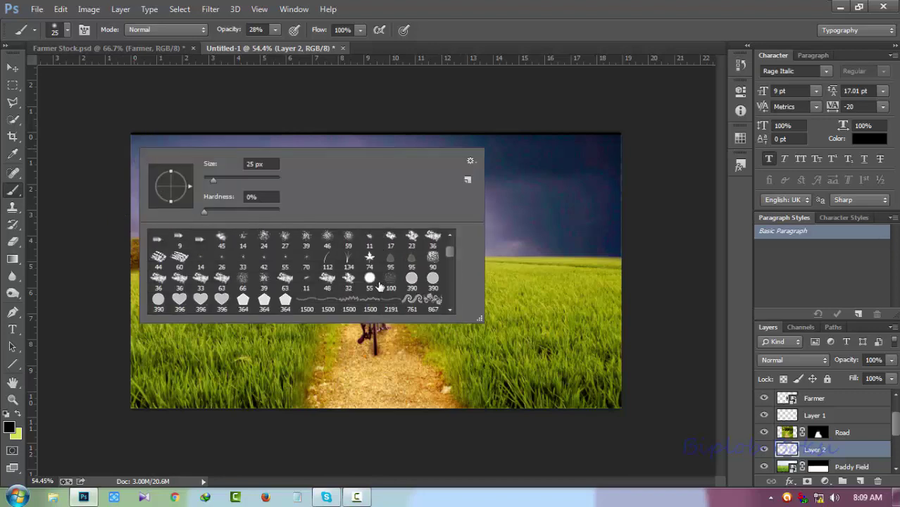
scroll(380, 287, down, 3)
scroll(380, 288, down, 2)
scroll(376, 285, down, 2)
scroll(372, 280, down, 2)
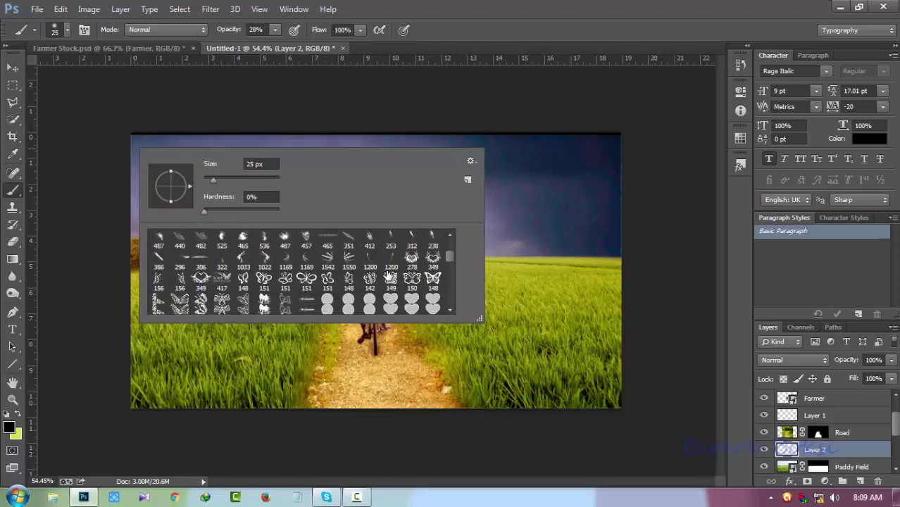
scroll(365, 276, down, 2)
scroll(306, 284, down, 2)
scroll(331, 281, down, 2)
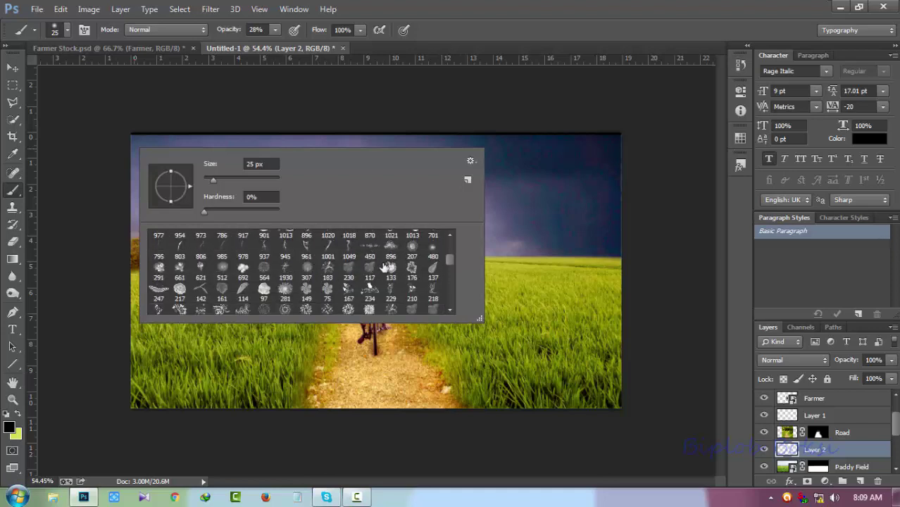
scroll(384, 271, down, 2)
scroll(386, 278, down, 2)
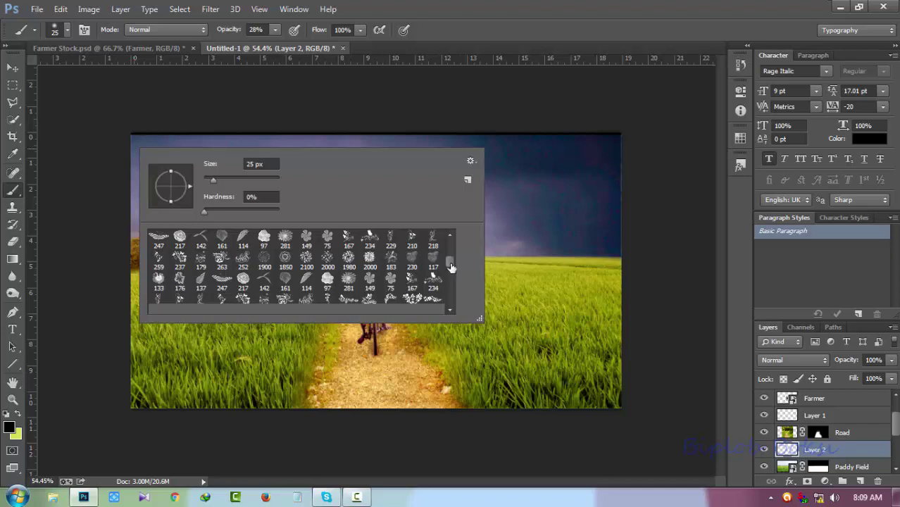
scroll(449, 286, down, 2)
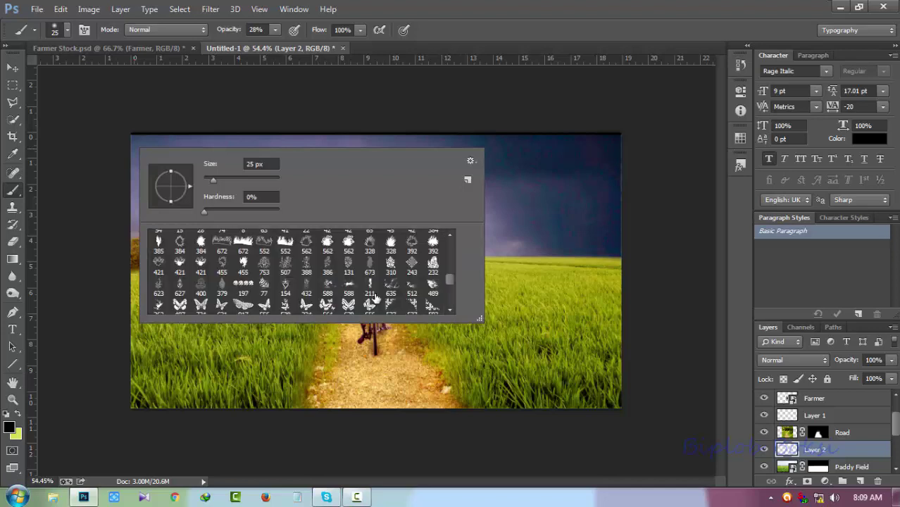
scroll(376, 297, down, 2)
scroll(380, 294, down, 2)
scroll(384, 290, down, 2)
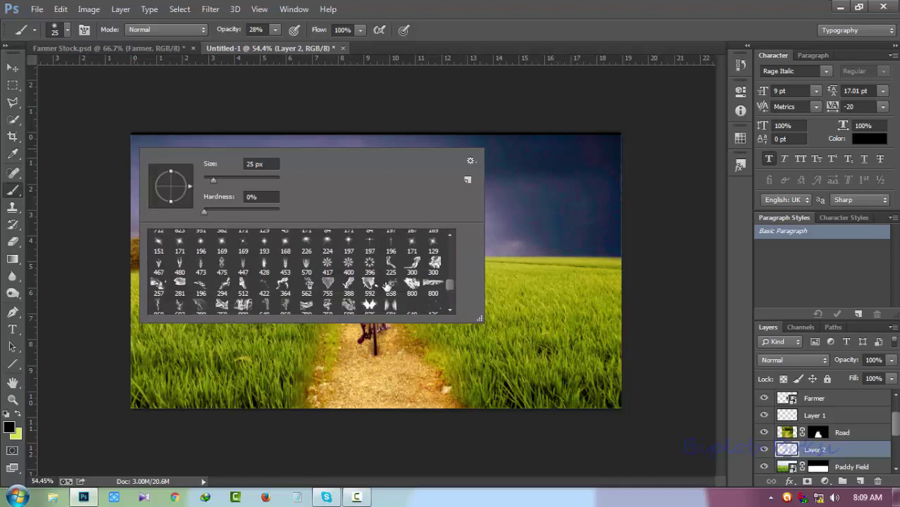
drag(484, 329, 541, 376)
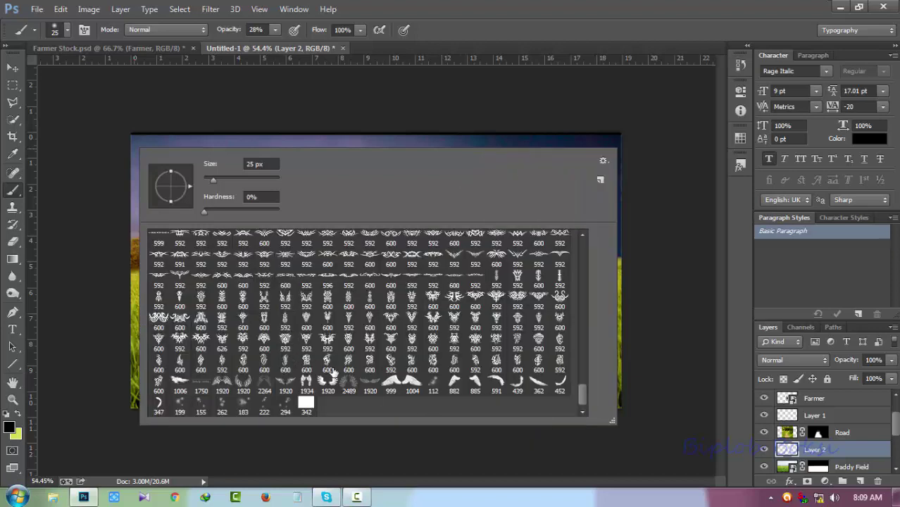
scroll(332, 372, up, 3)
scroll(329, 359, up, 3)
scroll(328, 345, up, 3)
scroll(326, 331, up, 3)
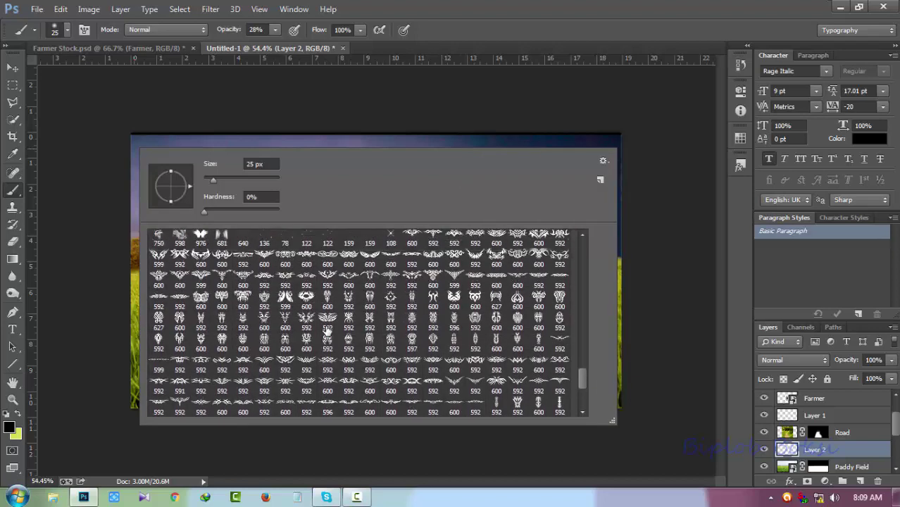
scroll(325, 326, up, 3)
scroll(319, 318, up, 3)
scroll(313, 310, up, 3)
scroll(307, 301, up, 3)
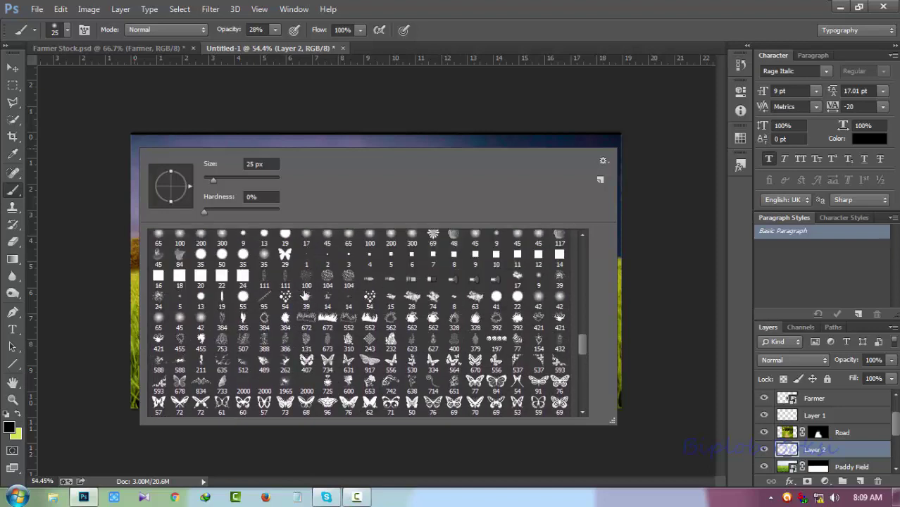
scroll(314, 314, up, 2)
scroll(314, 314, up, 2)
scroll(315, 314, up, 2)
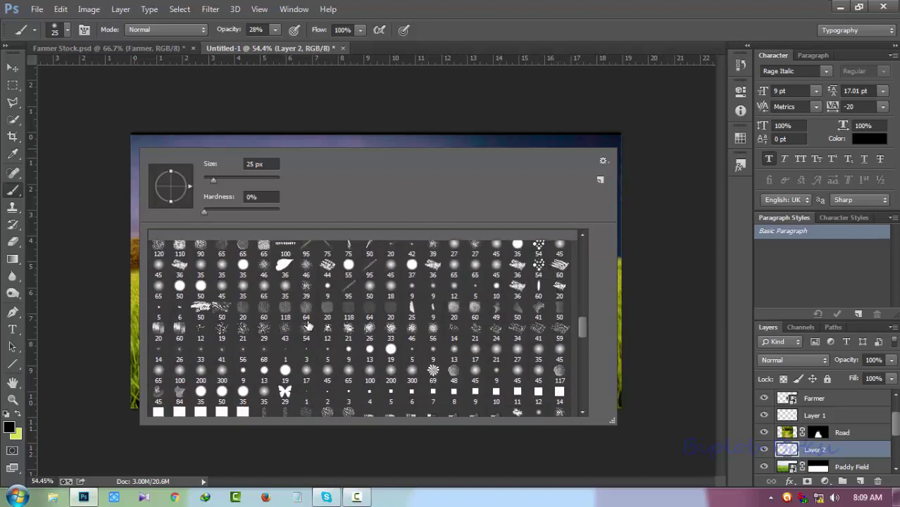
scroll(315, 315, up, 2)
scroll(316, 316, up, 1)
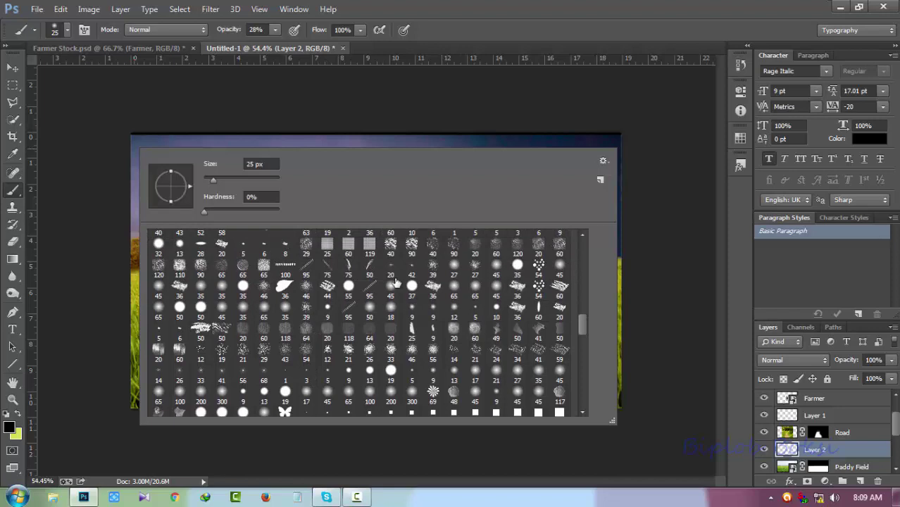
scroll(338, 299, up, 2)
scroll(274, 313, up, 2)
scroll(271, 316, up, 2)
scroll(271, 321, up, 2)
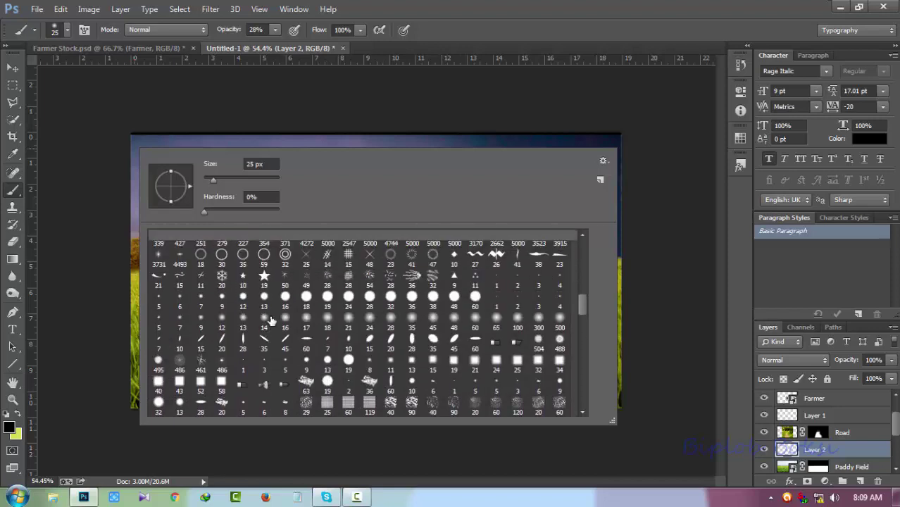
scroll(271, 320, up, 2)
scroll(278, 317, up, 3)
scroll(291, 312, up, 2)
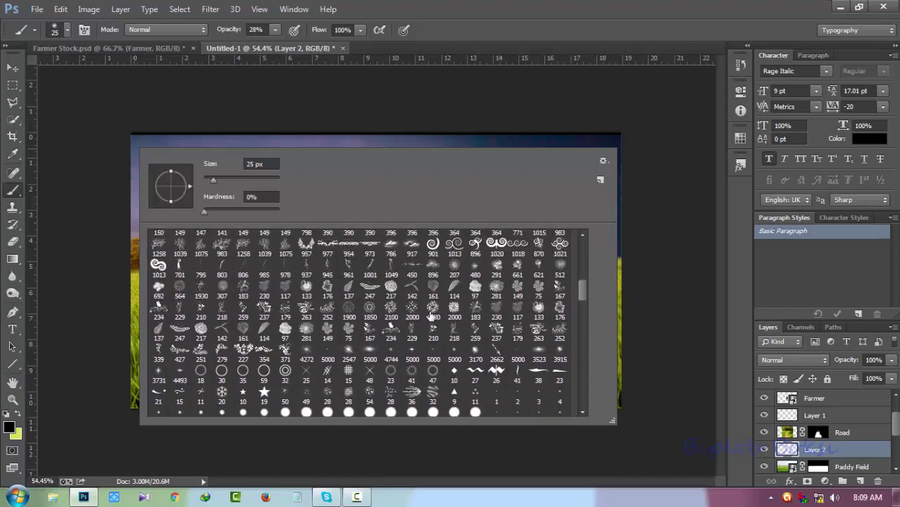
scroll(431, 316, up, 2)
scroll(432, 311, up, 2)
scroll(433, 306, up, 2)
scroll(435, 301, up, 2)
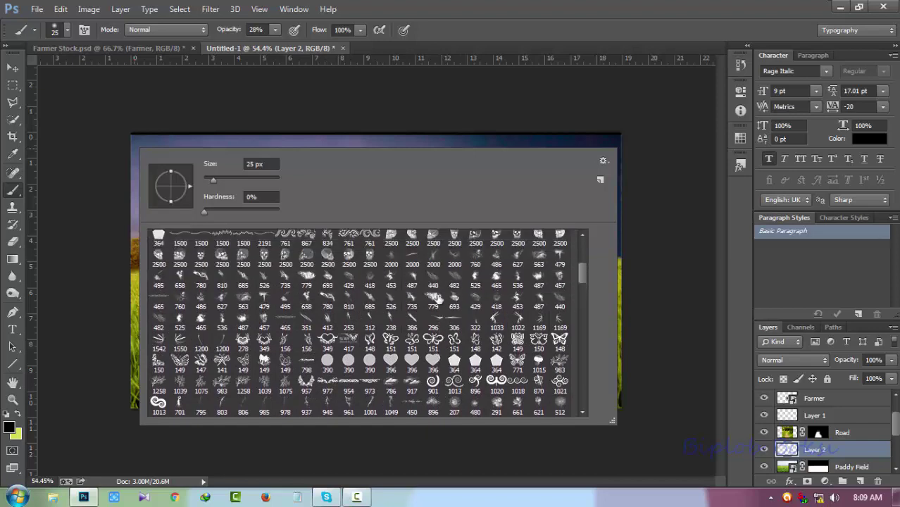
click(433, 300)
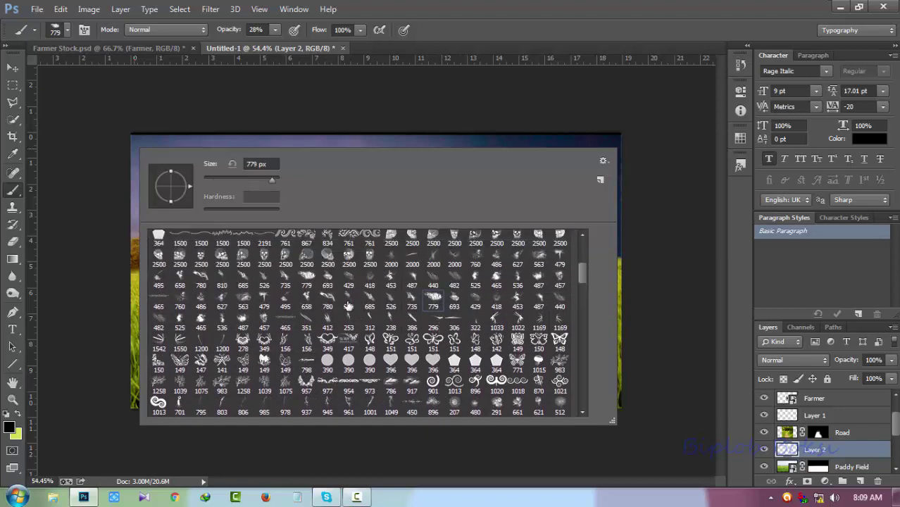
Try a sampled sky colour as foreground, then undo the lightened sky patch it painted.
click(308, 113)
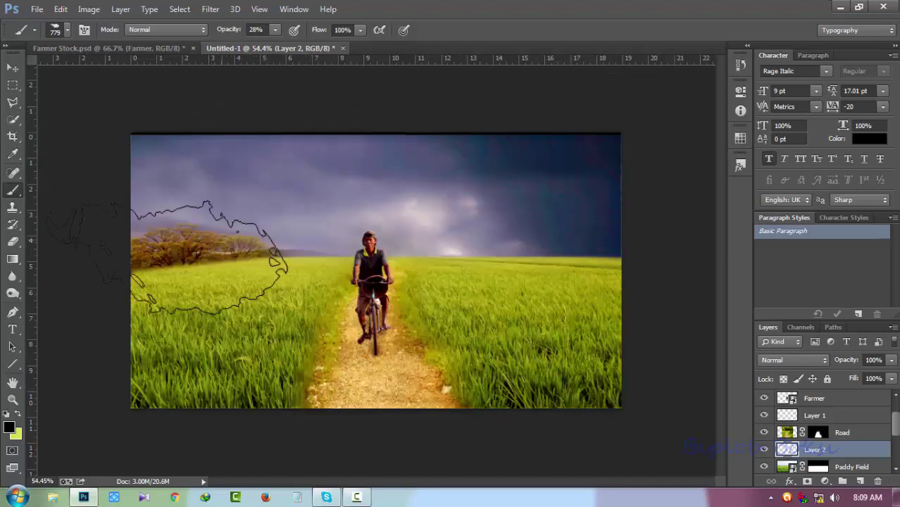
click(18, 416)
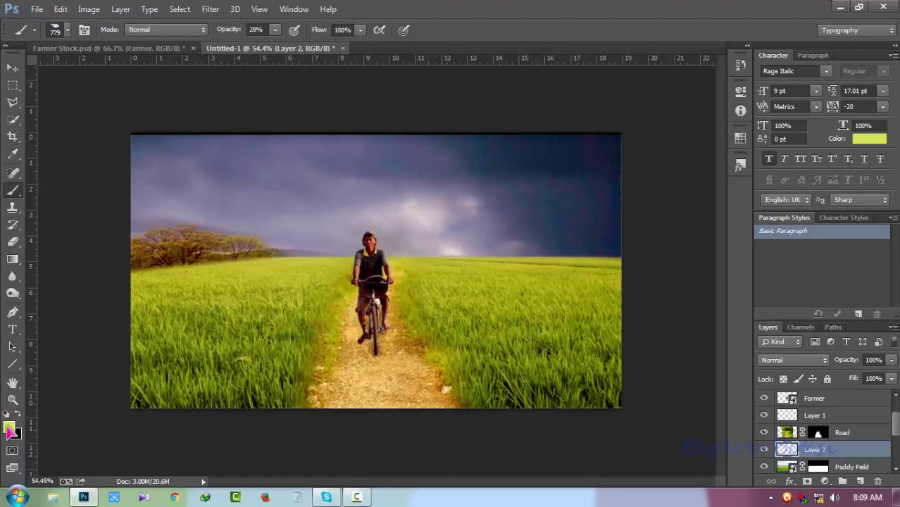
click(11, 429)
click(556, 199)
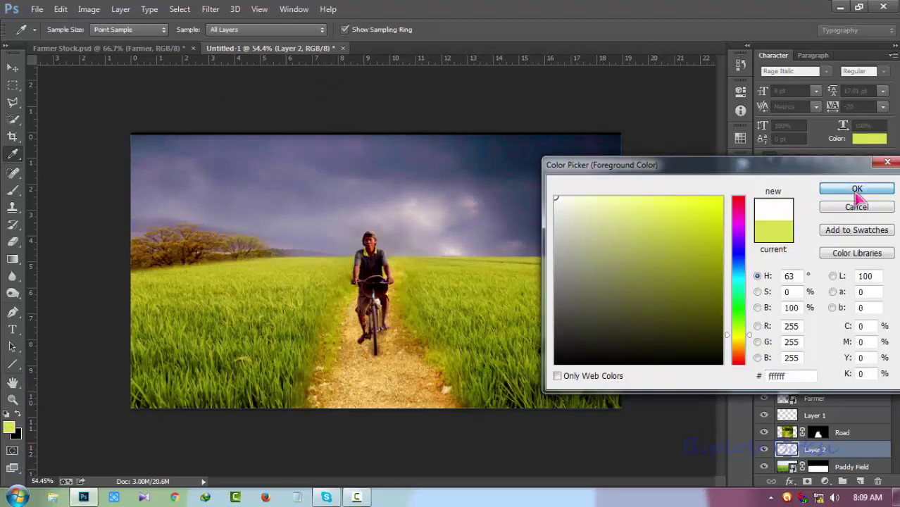
click(423, 214)
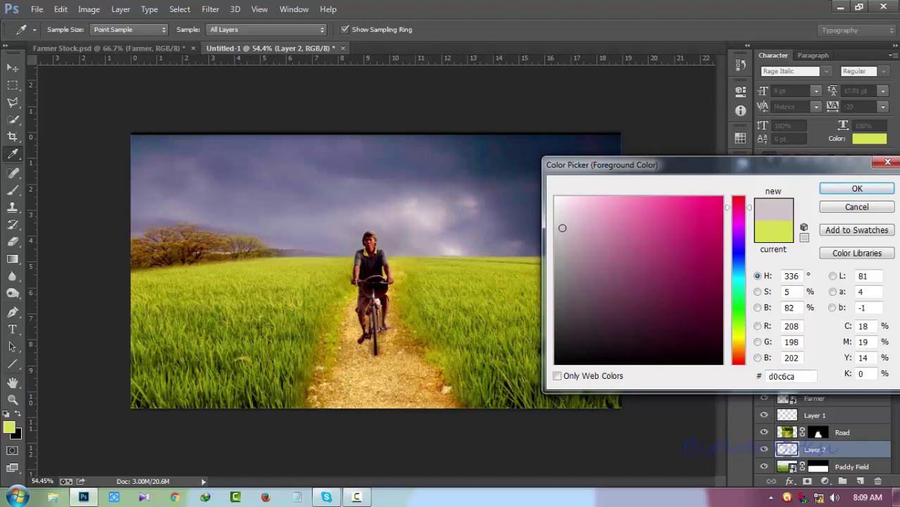
click(855, 191)
key(b)
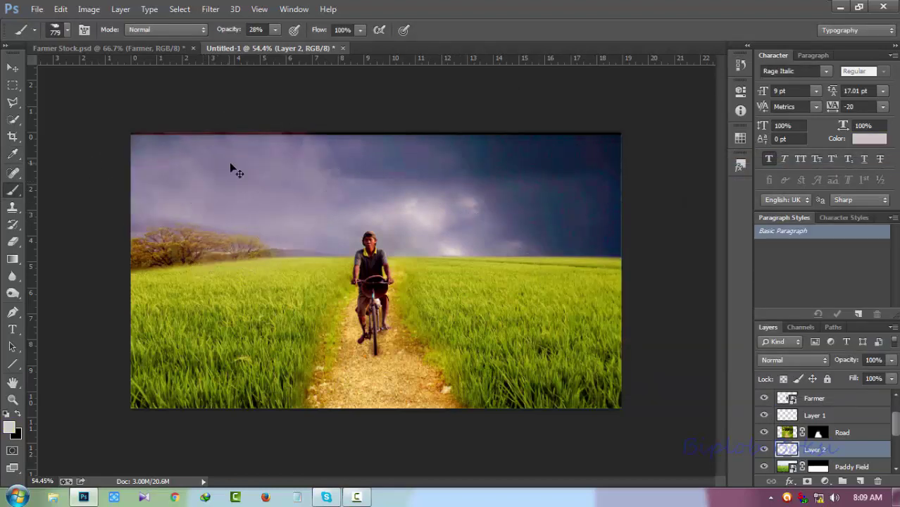
key(ctrl+z)
Set the foreground to pure white and paint clouds across the upper-left sky.
click(15, 433)
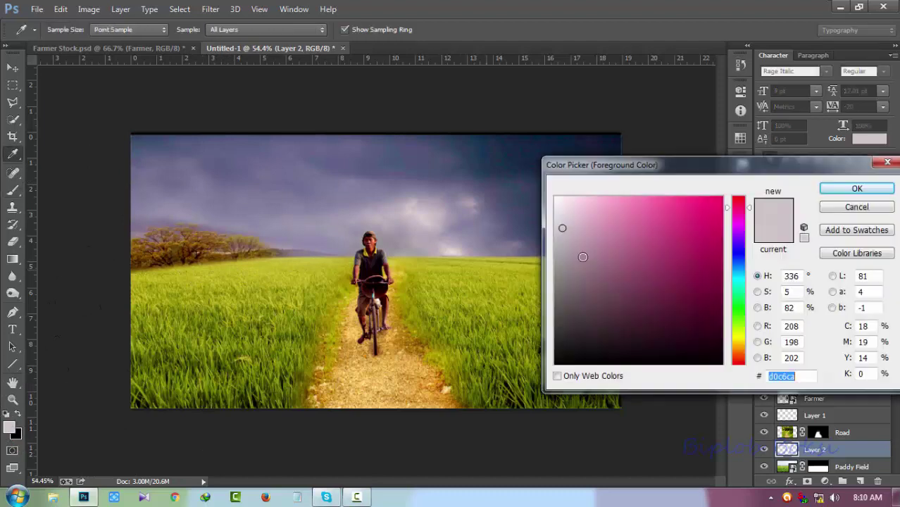
drag(582, 257, 478, 151)
key(Return)
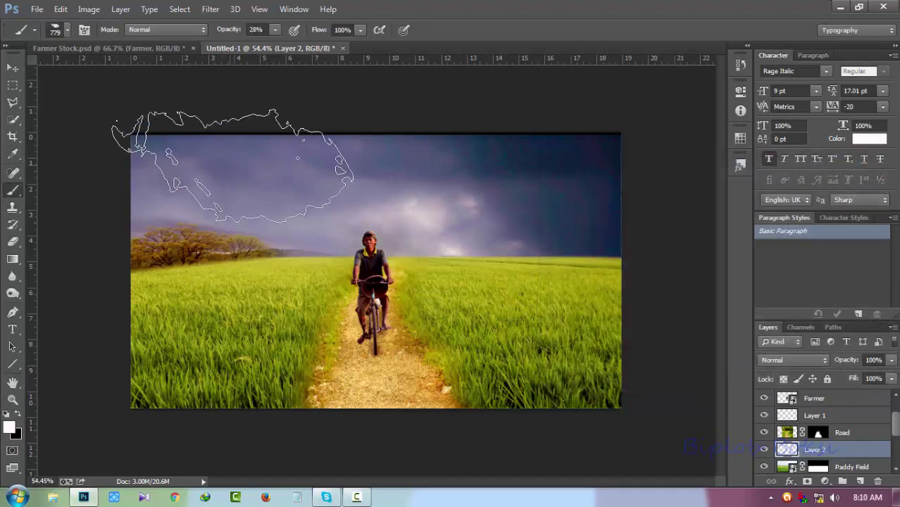
mouse_move(204, 148)
mouse_down()
mouse_move(233, 214)
mouse_move(268, 173)
mouse_move(232, 239)
mouse_move(289, 155)
mouse_up()
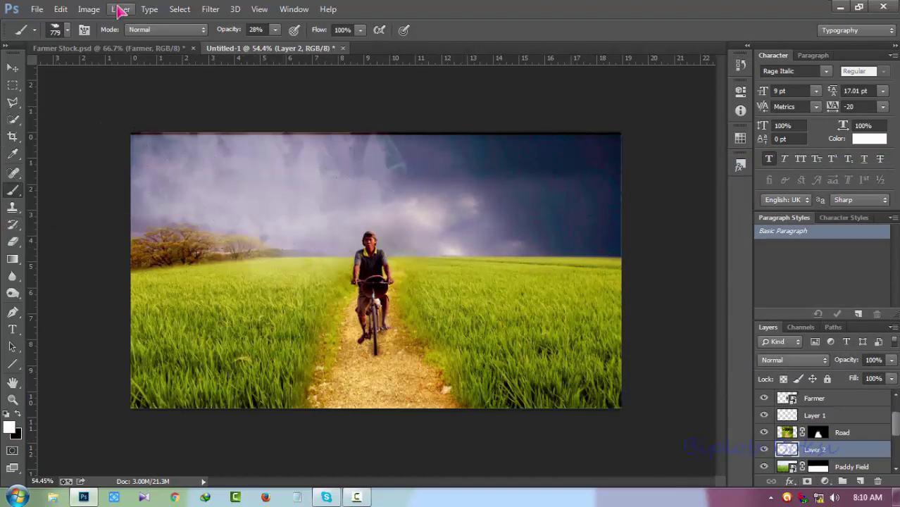
Apply a Surface Blur with Radius 90 and Threshold 132 to the Layer 2 clouds.
click(210, 9)
mouse_move(217, 155)
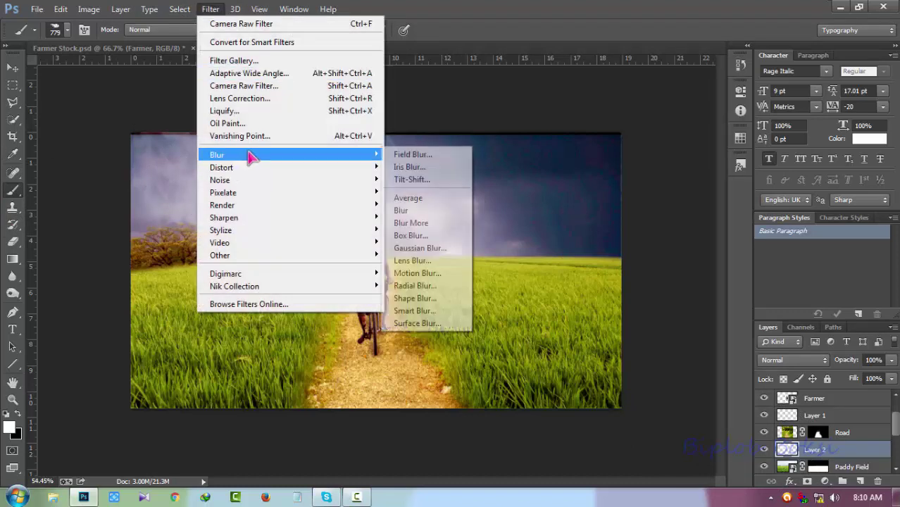
click(448, 323)
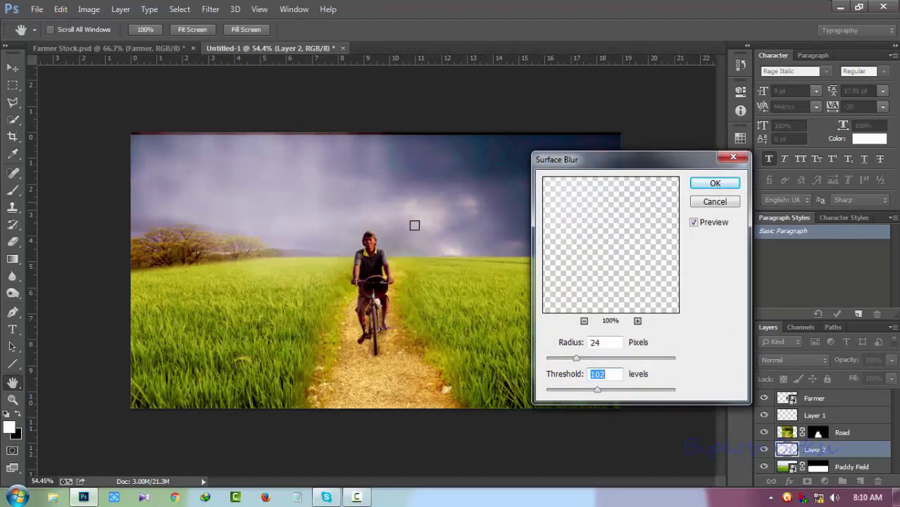
drag(578, 357, 634, 360)
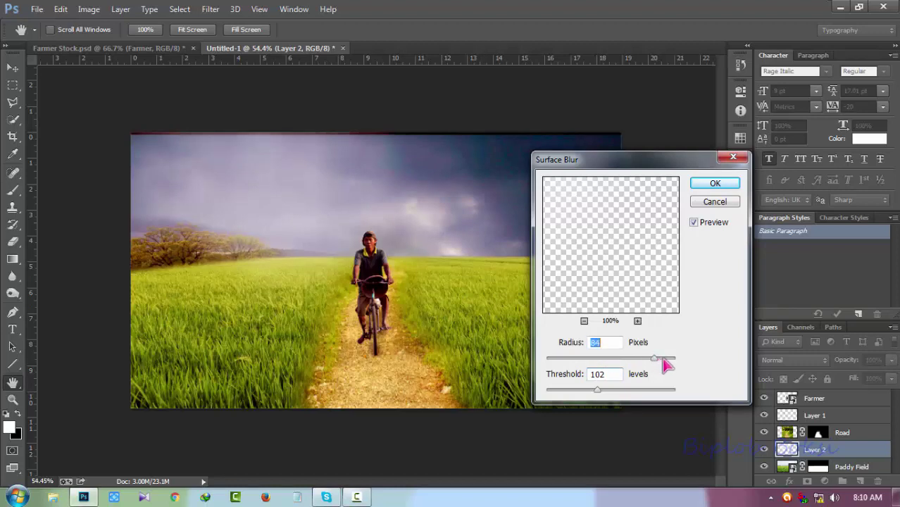
drag(665, 364, 668, 364)
drag(613, 393, 638, 391)
click(715, 184)
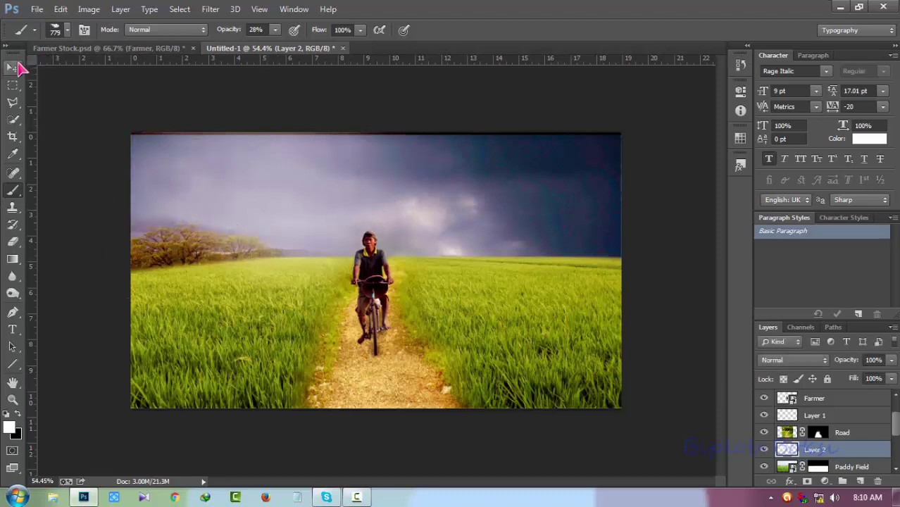
Shift the cloud layer to the right and set the Eraser to 12% opacity.
click(19, 64)
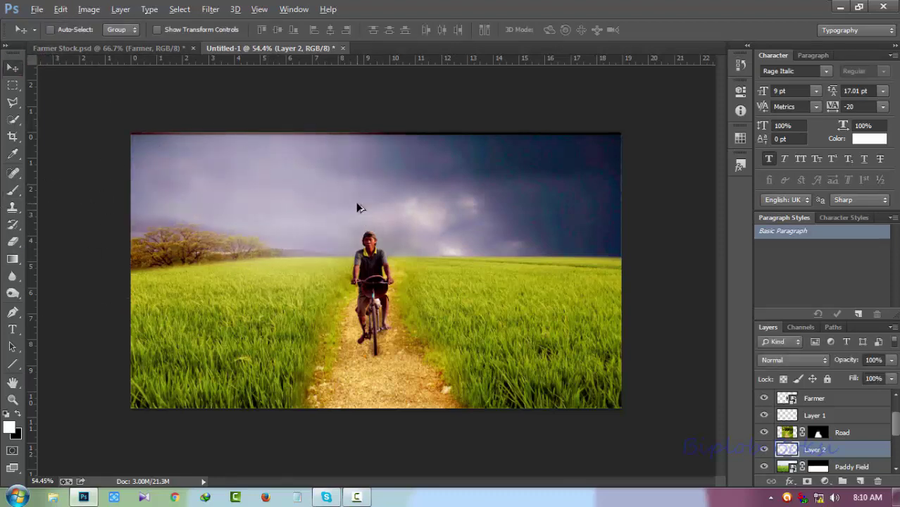
mouse_move(361, 204)
mouse_down()
mouse_move(623, 196)
mouse_move(586, 193)
mouse_up()
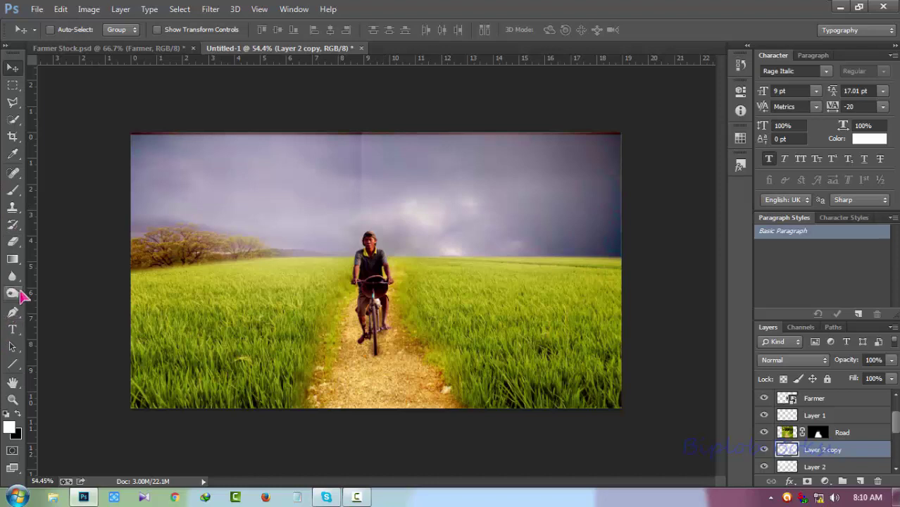
click(12, 241)
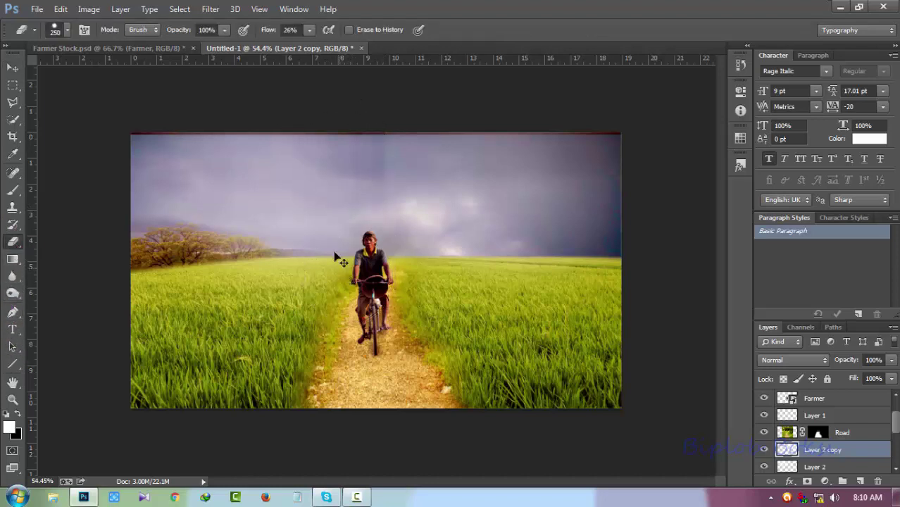
click(225, 32)
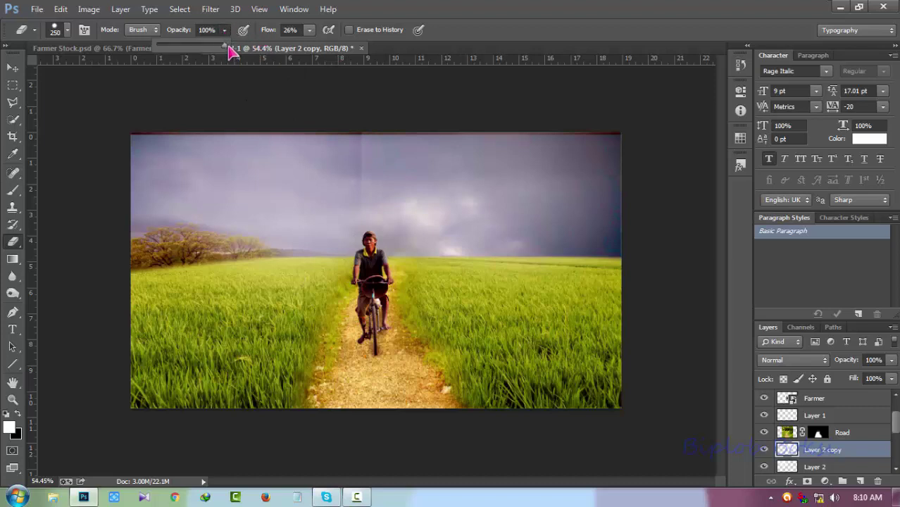
drag(231, 50, 177, 50)
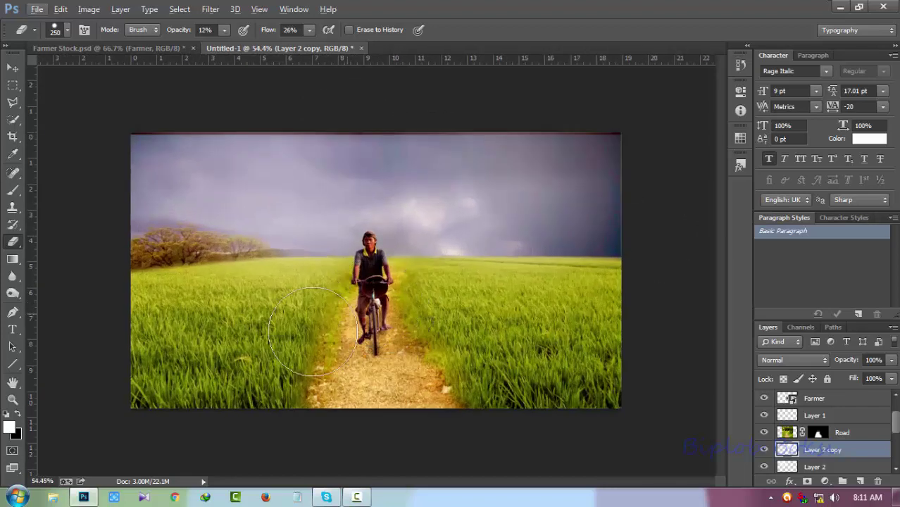
Run the Camera Raw Filter on the Landscape layer with Tint set to -60.
scroll(768, 445, down, 1)
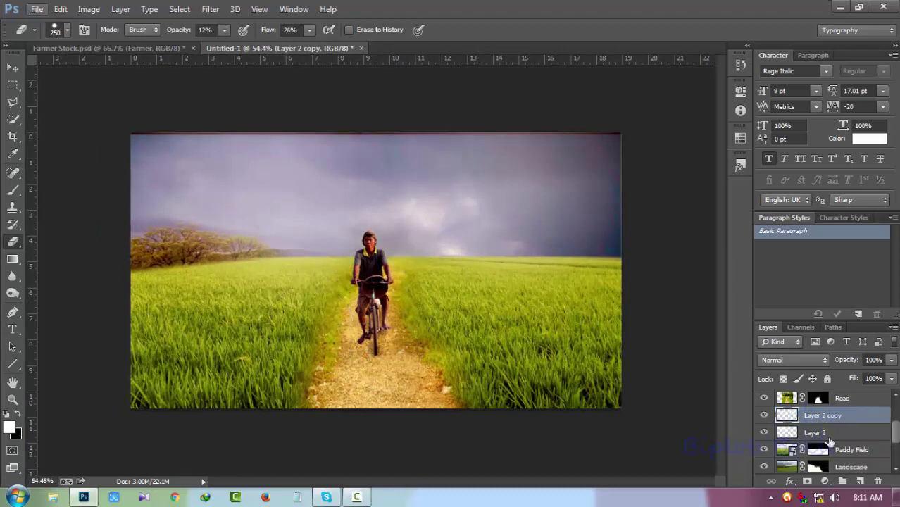
scroll(796, 440, down, 1)
scroll(803, 438, down, 1)
scroll(805, 438, down, 1)
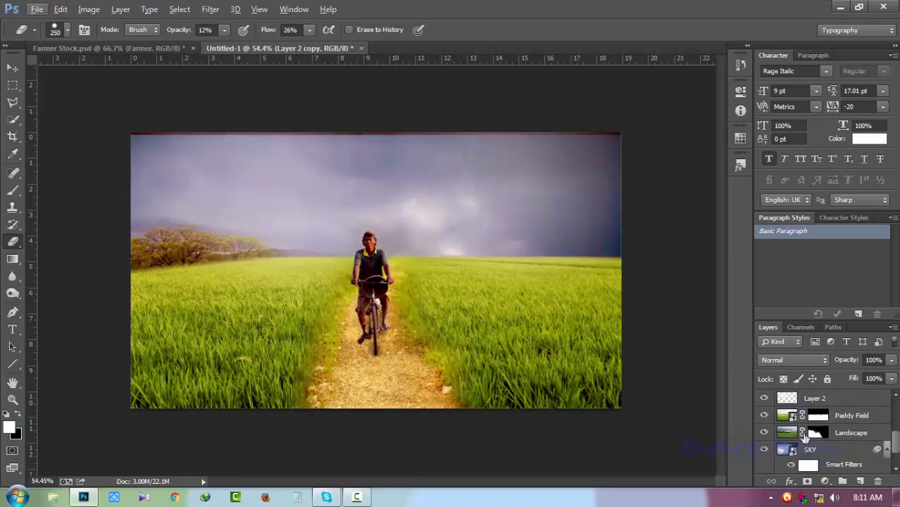
click(850, 433)
click(210, 9)
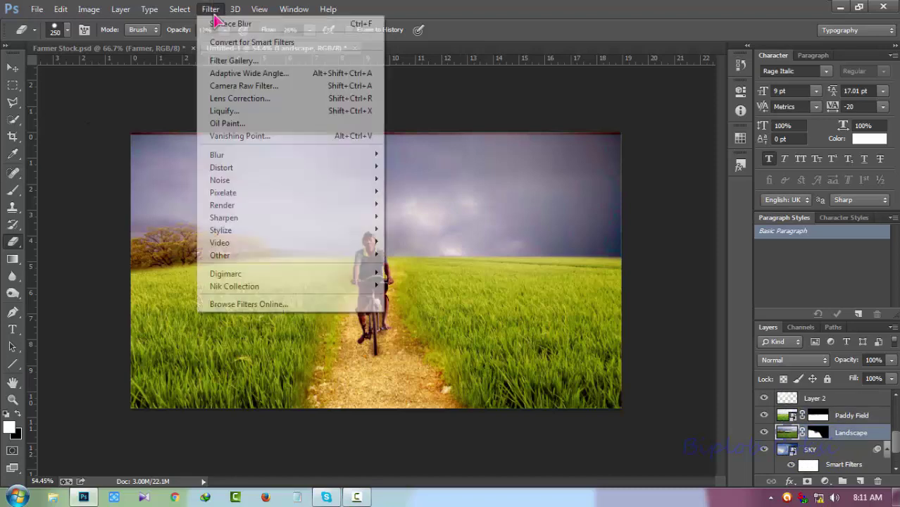
click(276, 87)
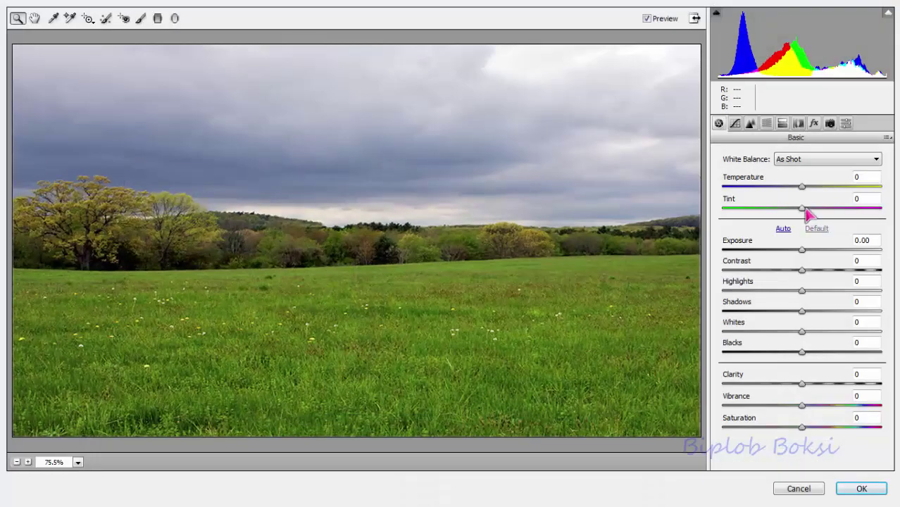
drag(805, 211, 758, 216)
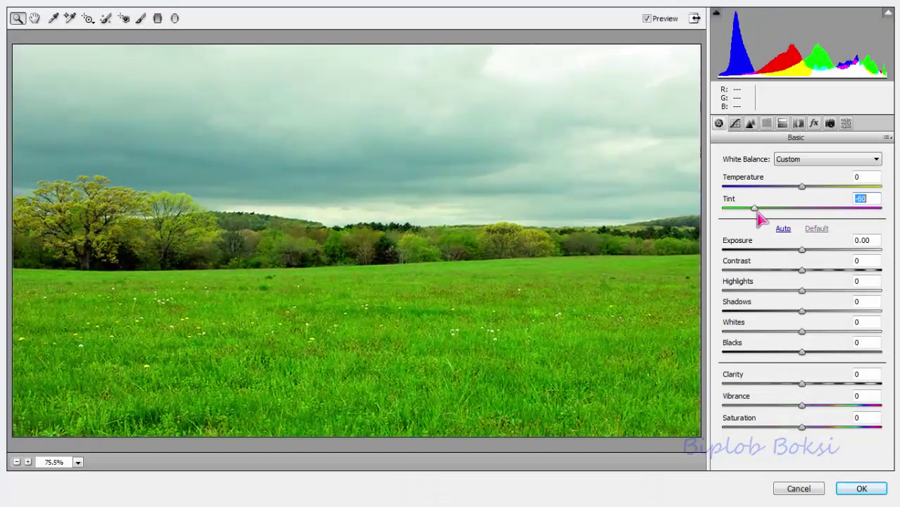
click(861, 489)
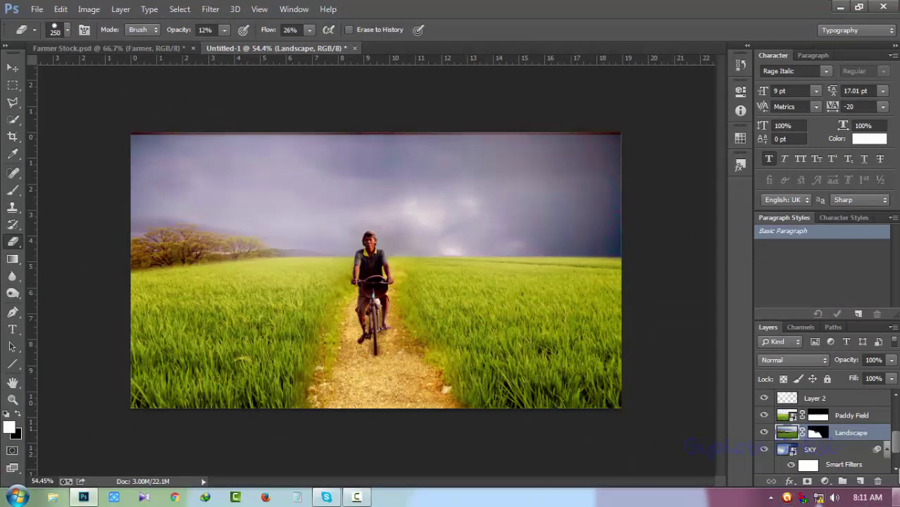
scroll(810, 434, up, 3)
scroll(810, 434, up, 2)
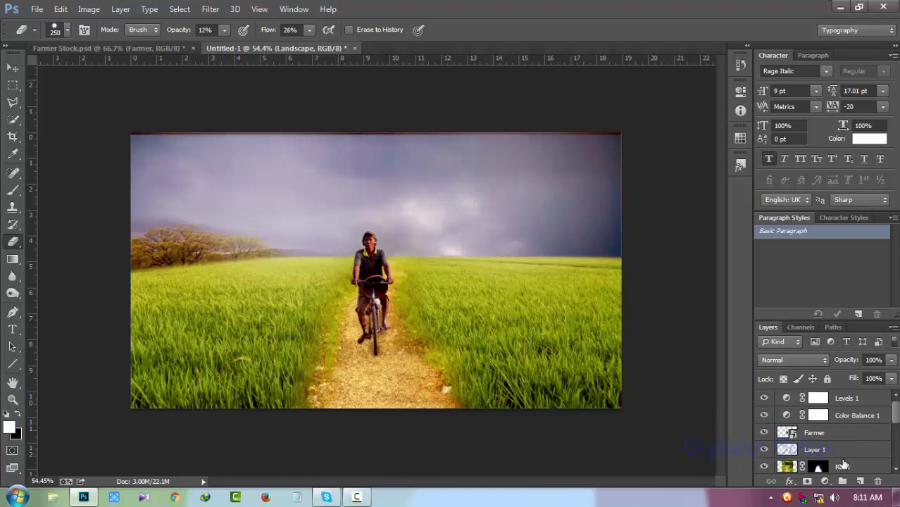
Add an Exposure adjustment layer above Farmer with exposure raised to +0.08.
click(837, 465)
click(835, 437)
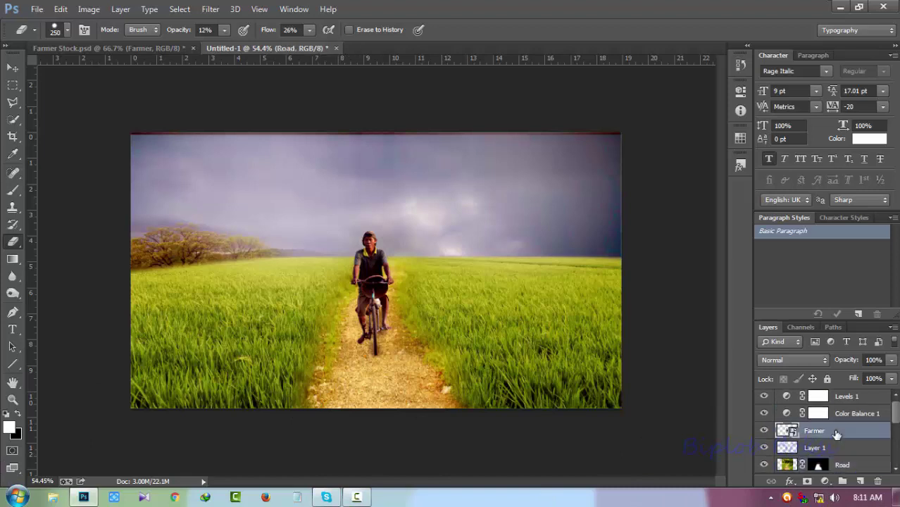
click(826, 481)
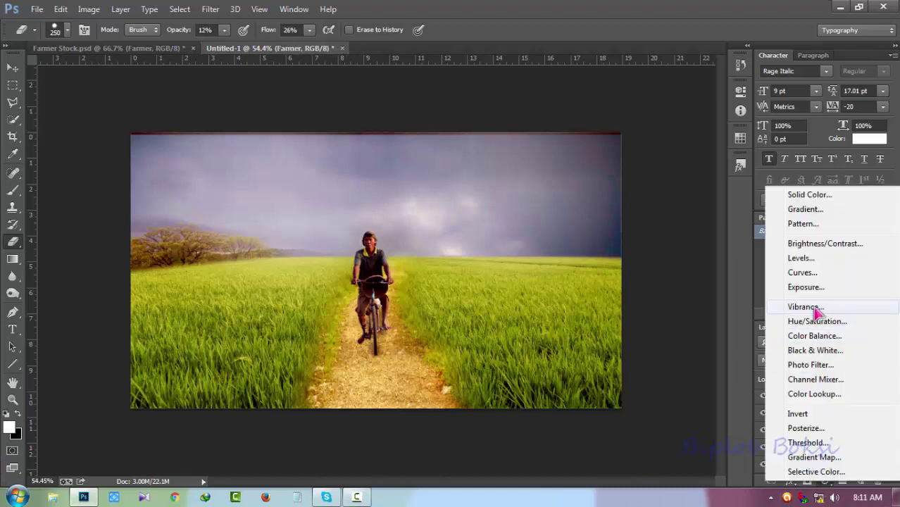
click(803, 287)
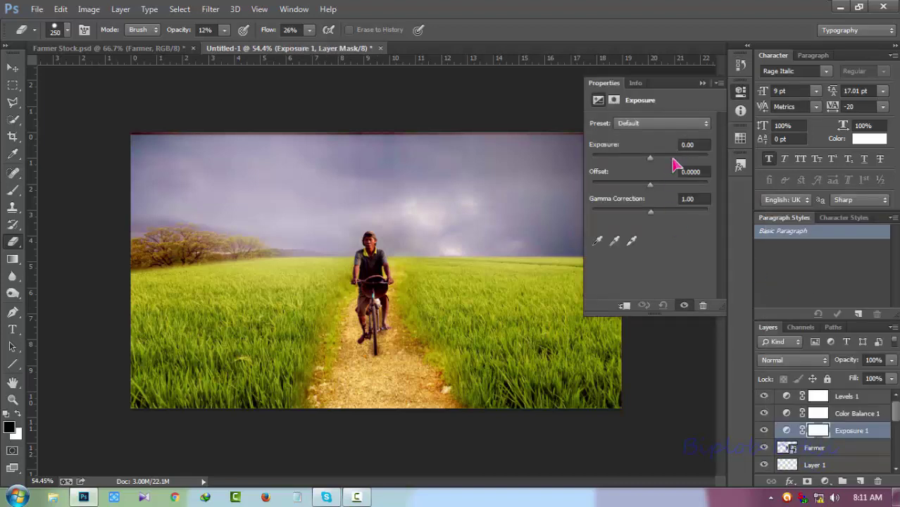
drag(650, 162, 653, 157)
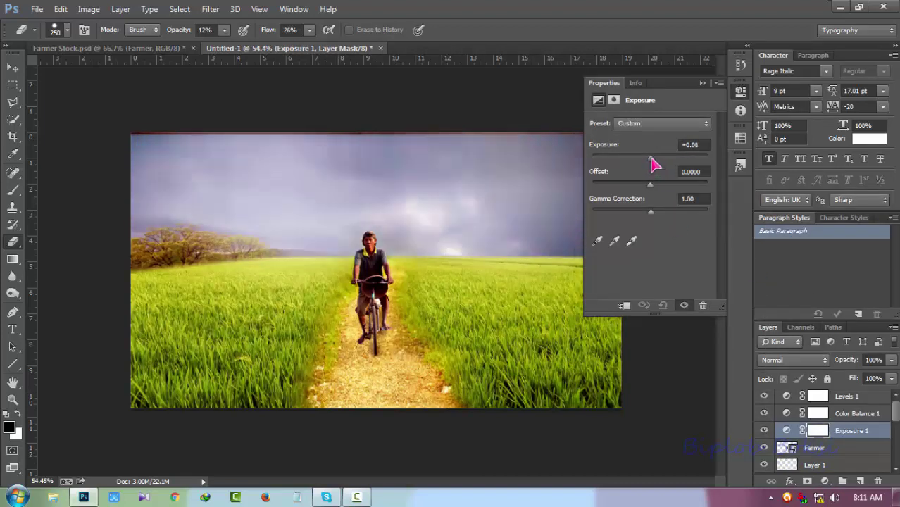
click(702, 83)
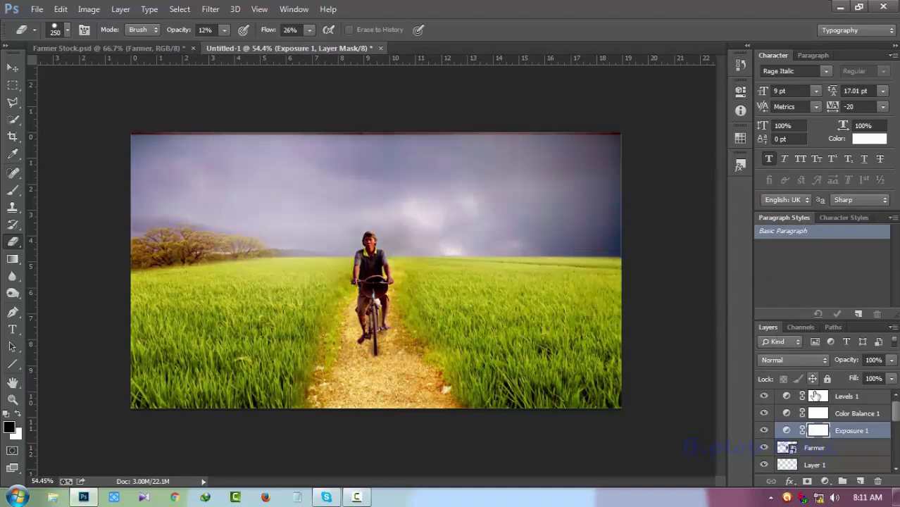
Add a Color Balance adjustment layer with Cyan/Red nudged to +2.
click(816, 453)
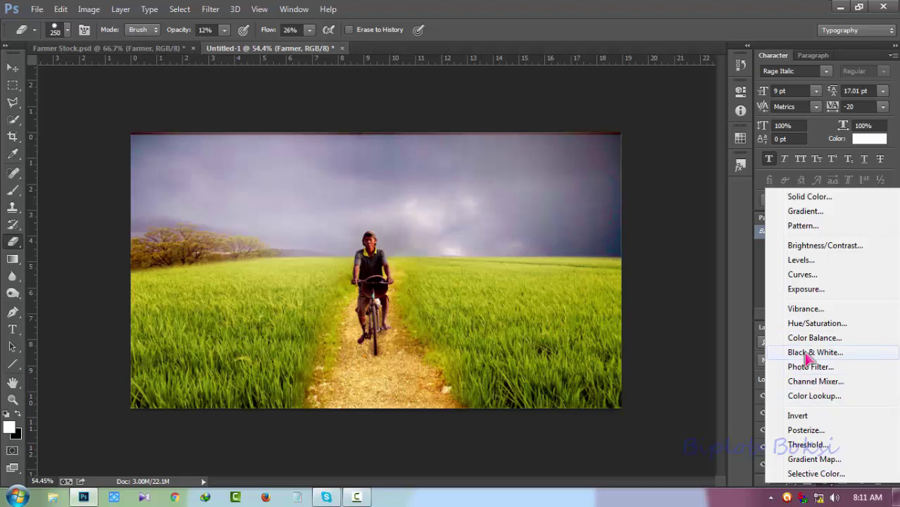
click(804, 339)
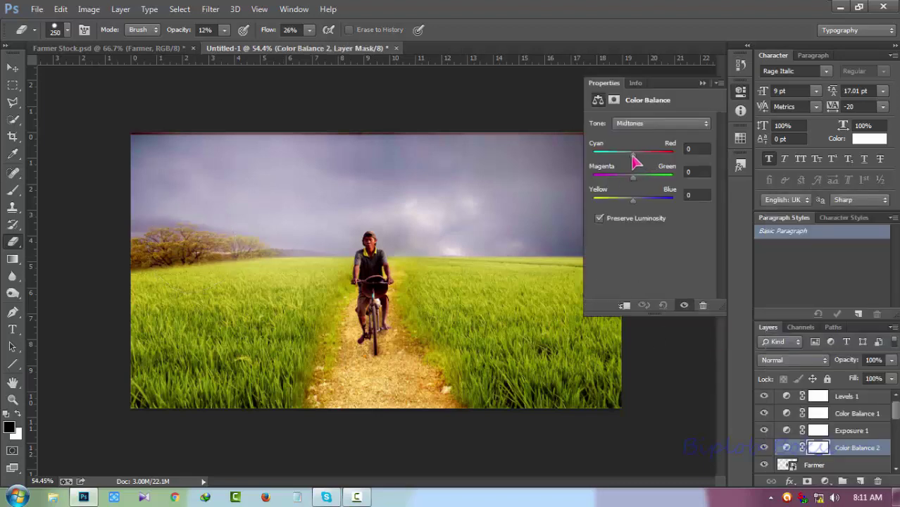
mouse_move(633, 161)
mouse_down()
mouse_move(648, 162)
mouse_move(636, 164)
mouse_up()
click(703, 85)
scroll(810, 423, down, 1)
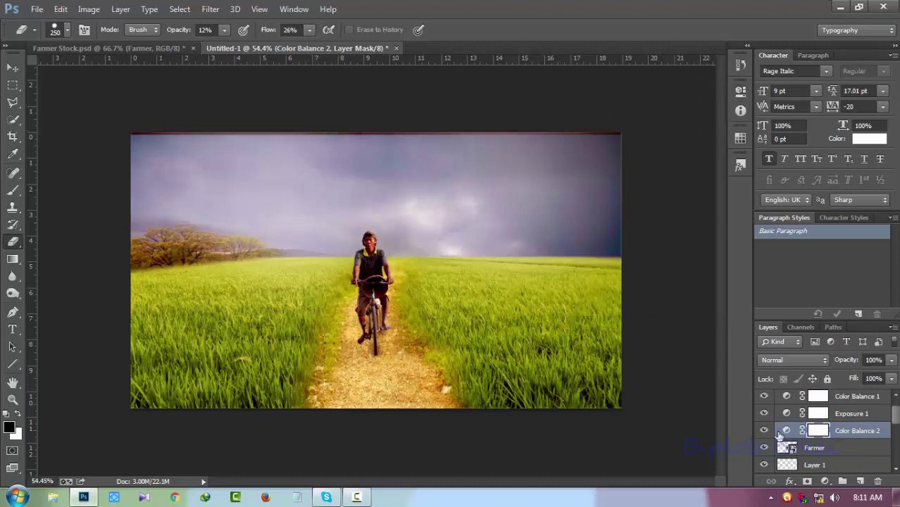
Open the Camera Raw Filter on the Farmer layer and raise Temperature to +16.
click(833, 450)
click(209, 9)
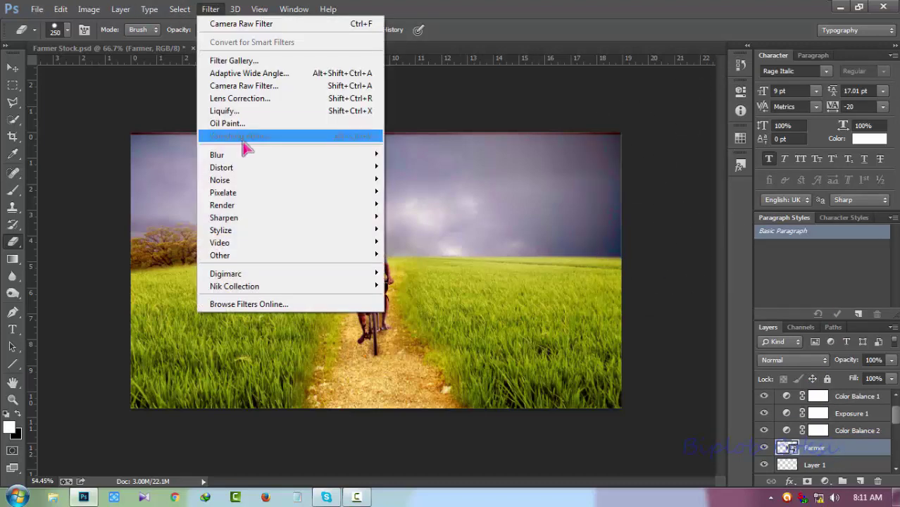
click(239, 23)
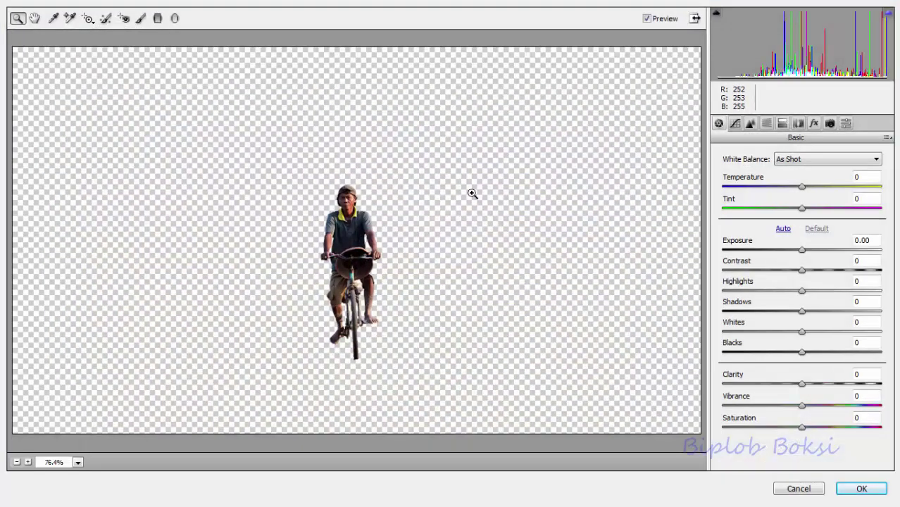
click(352, 207)
click(352, 211)
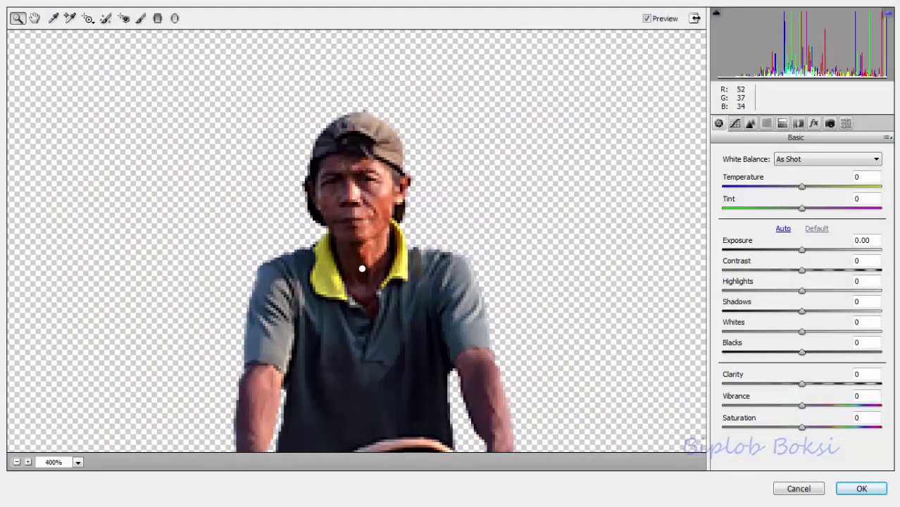
scroll(382, 222, down, 1)
scroll(387, 207, down, 1)
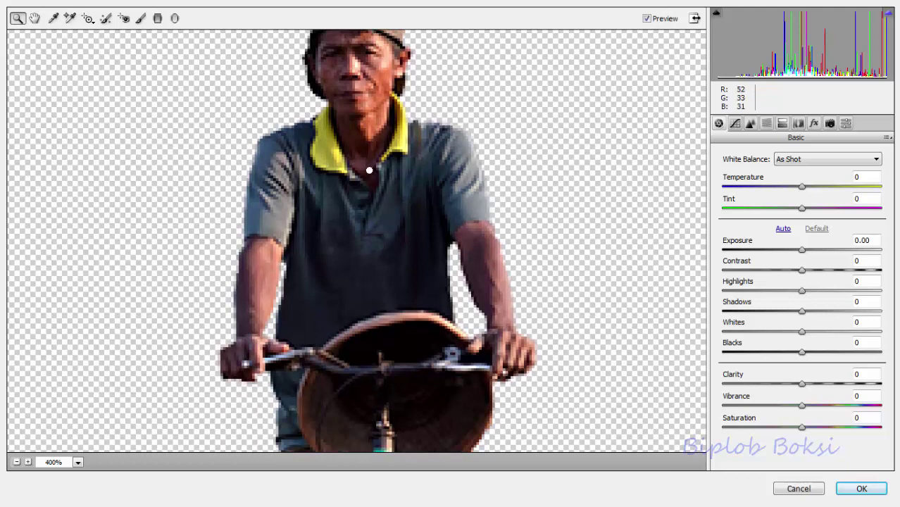
alt+click(369, 170)
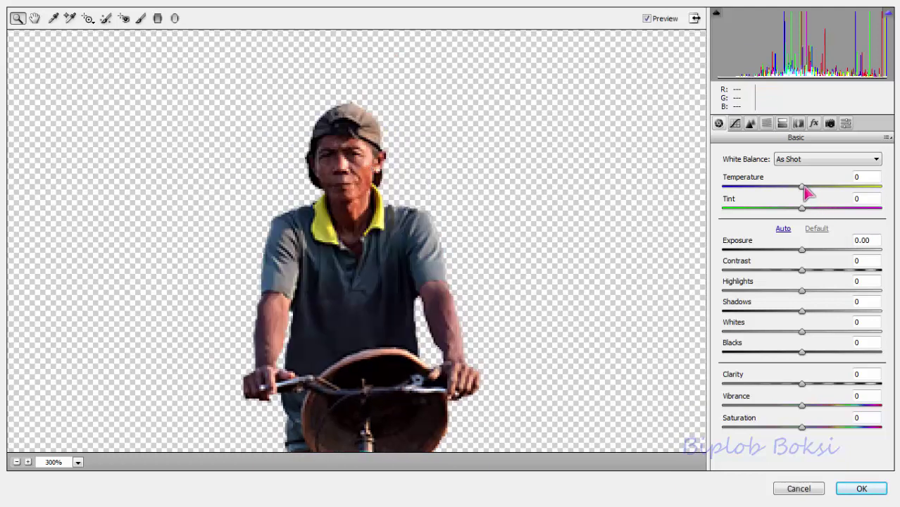
drag(803, 187, 814, 188)
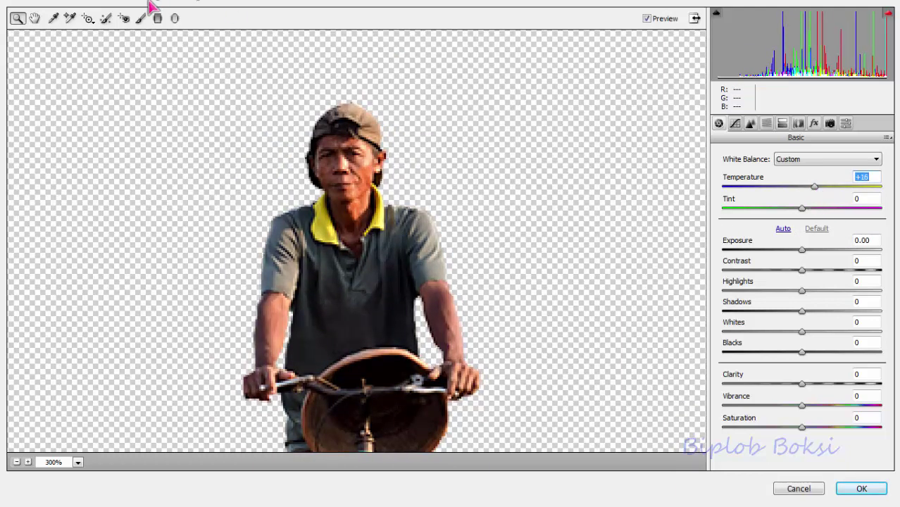
Add a radial filter over the face with Tint +8, Exposure +1.55, Highlights +33.
click(175, 17)
drag(311, 132, 412, 226)
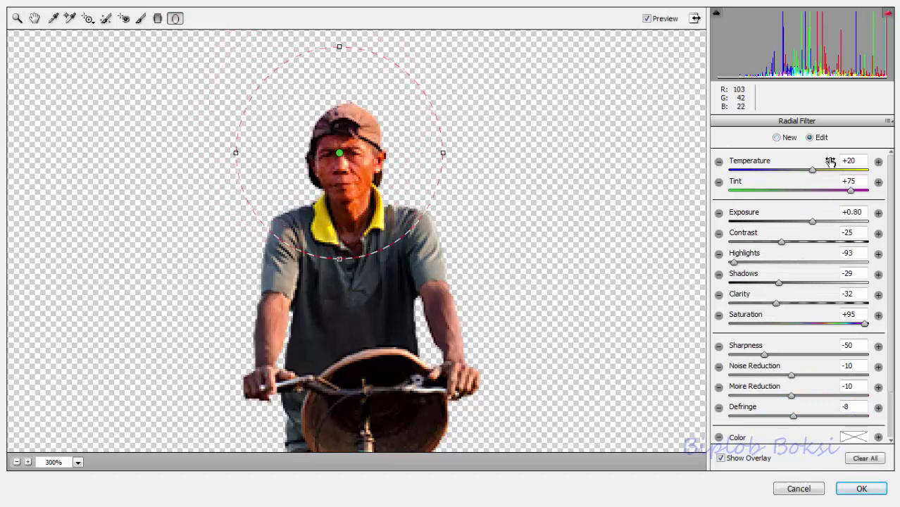
mouse_move(850, 190)
mouse_down()
mouse_move(804, 190)
mouse_move(794, 171)
mouse_up()
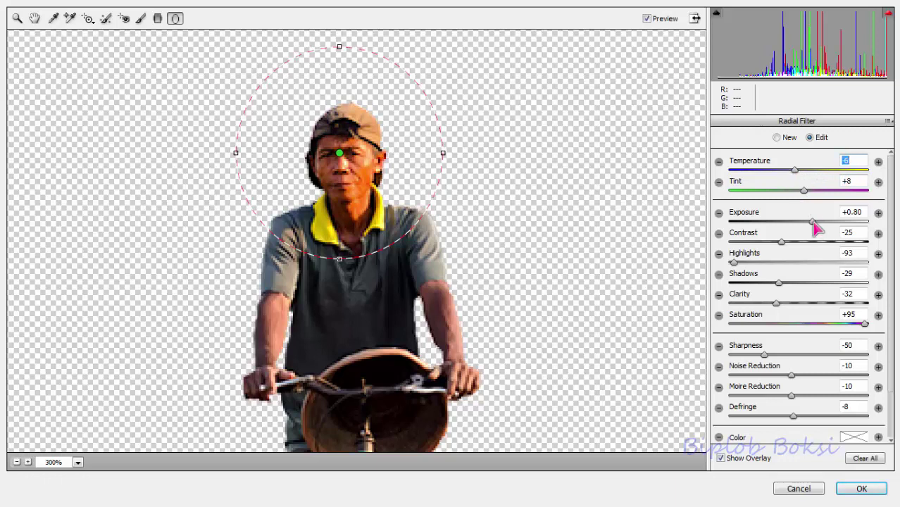
mouse_move(812, 221)
mouse_down()
mouse_move(842, 221)
mouse_move(828, 225)
mouse_up()
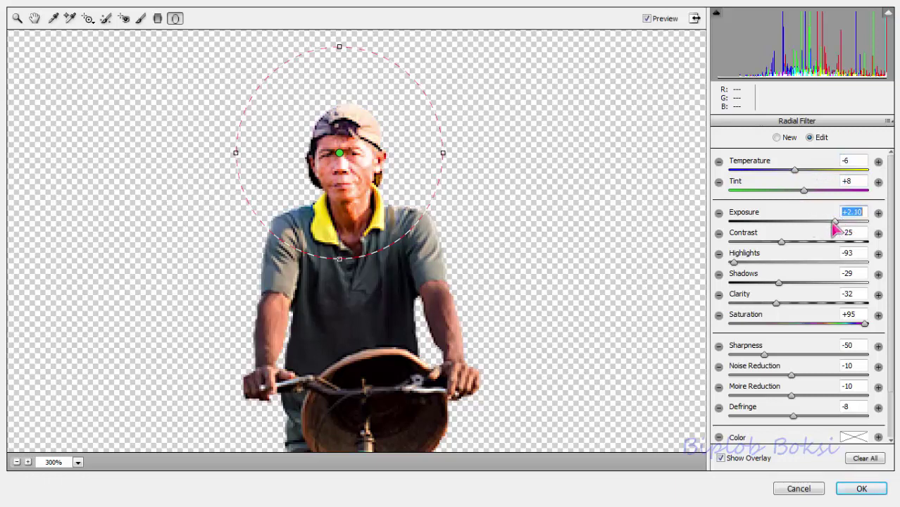
drag(735, 265, 822, 267)
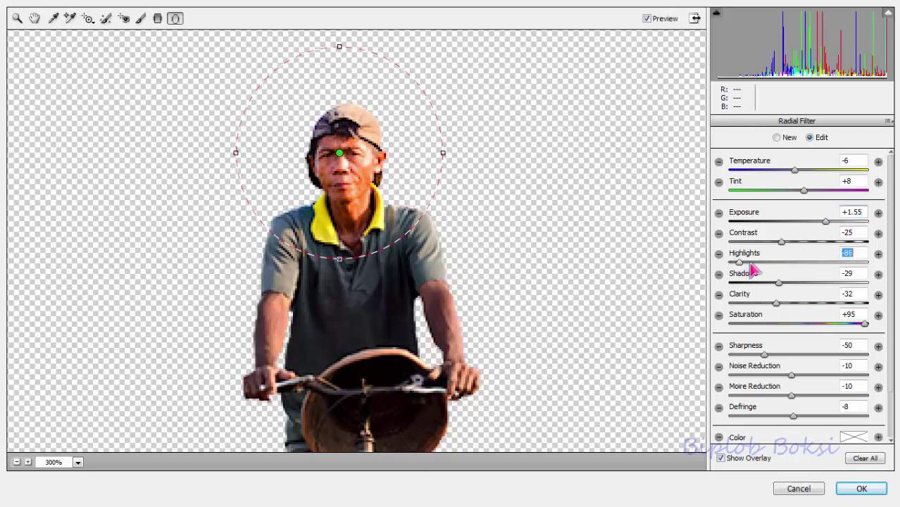
click(861, 491)
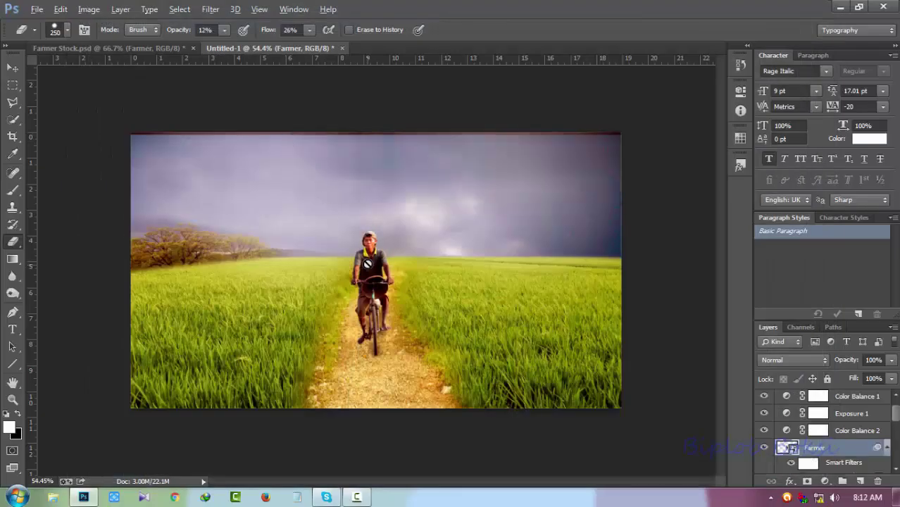
Select the Levels 1 layer mask and make black the foreground colour.
scroll(370, 231, up, 1)
scroll(371, 231, up, 1)
scroll(370, 231, up, 1)
scroll(370, 231, down, 4)
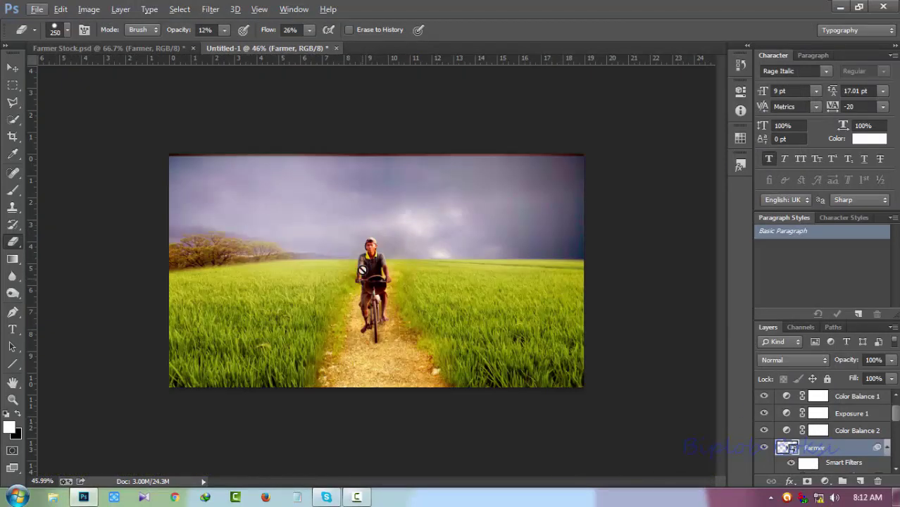
scroll(844, 438, up, 1)
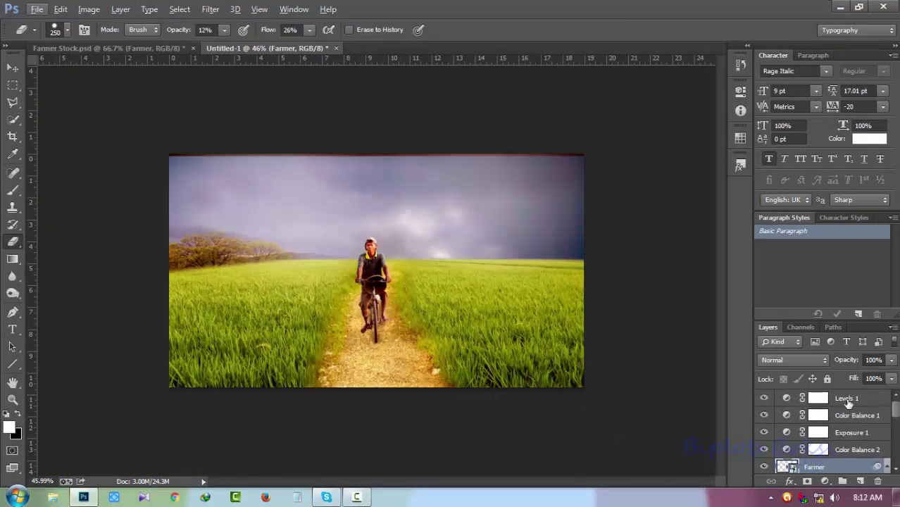
click(848, 400)
key(x)
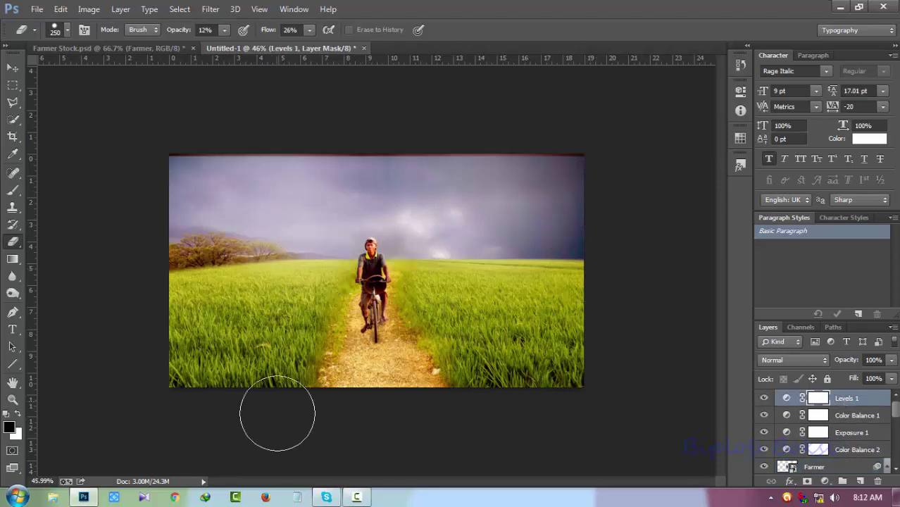
Make the tree corner layer in Farmer Stock.psd visible and bring it into Untitled-1.
click(128, 48)
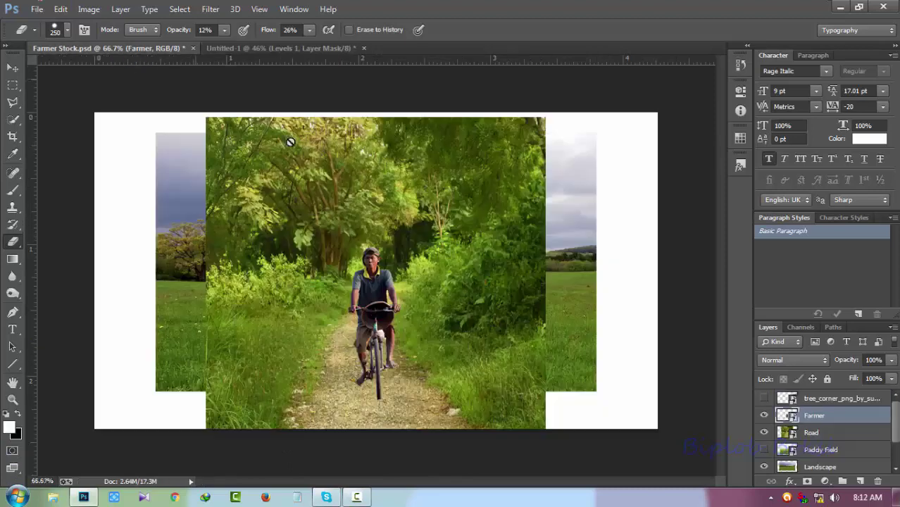
click(12, 68)
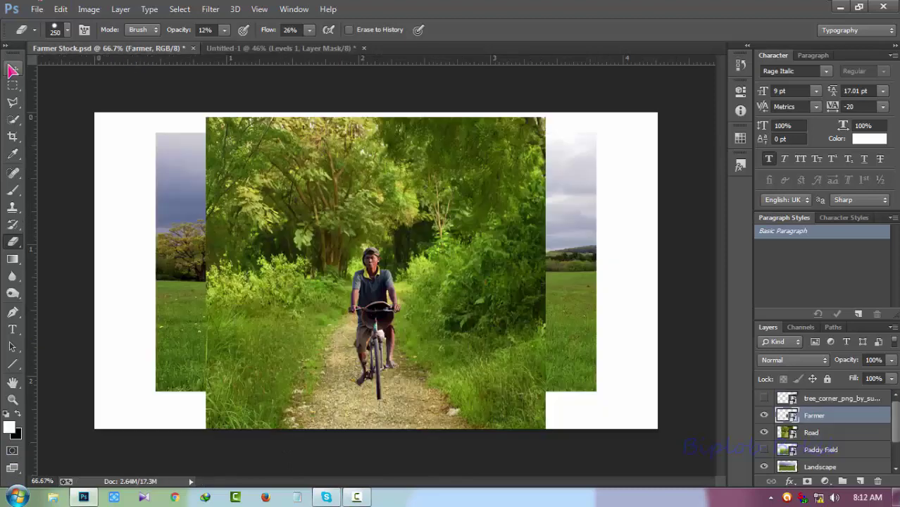
click(831, 398)
click(764, 398)
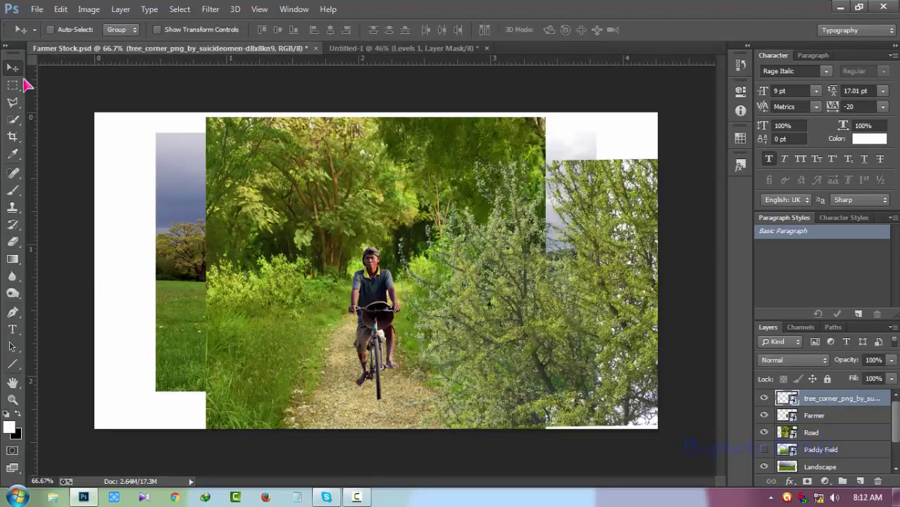
drag(667, 347, 338, 155)
click(405, 49)
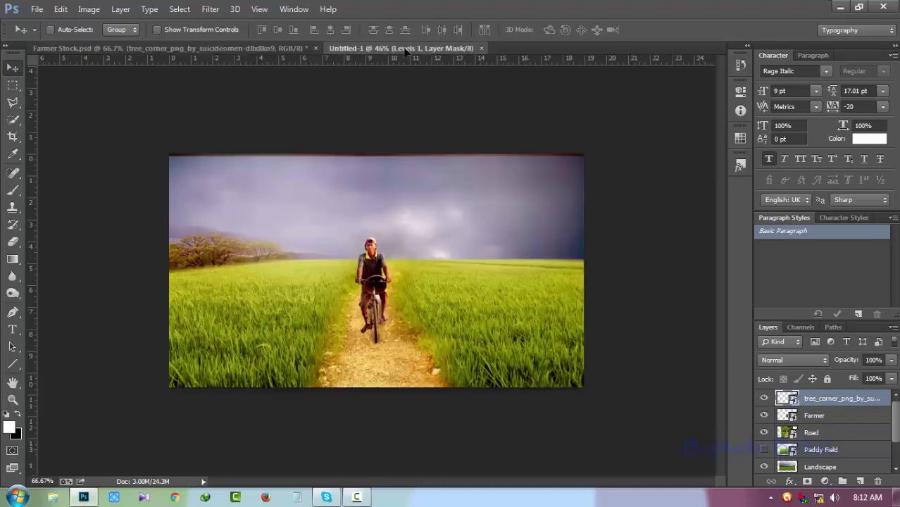
drag(405, 53, 571, 231)
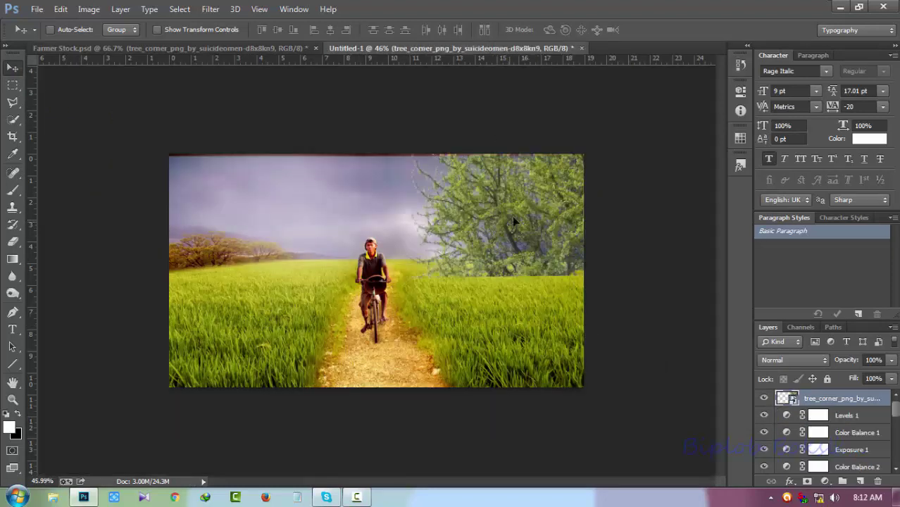
drag(512, 217, 383, 310)
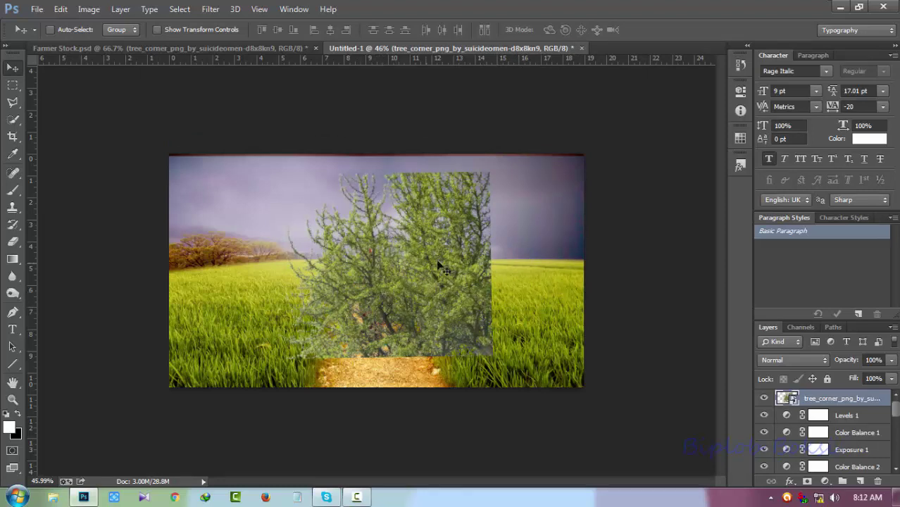
Rotate the tree to about -61° with its branches filling the top-right corner.
key(ctrl+t)
mouse_move(561, 181)
mouse_down()
mouse_move(276, 54)
mouse_move(290, 30)
mouse_up()
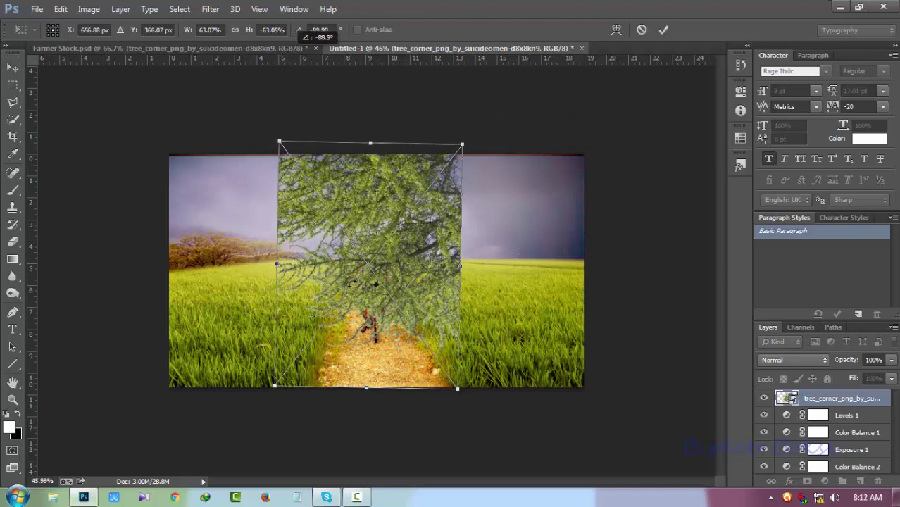
mouse_move(377, 281)
mouse_down()
mouse_move(520, 225)
mouse_move(570, 160)
mouse_move(595, 198)
mouse_move(634, 219)
mouse_move(615, 213)
mouse_up()
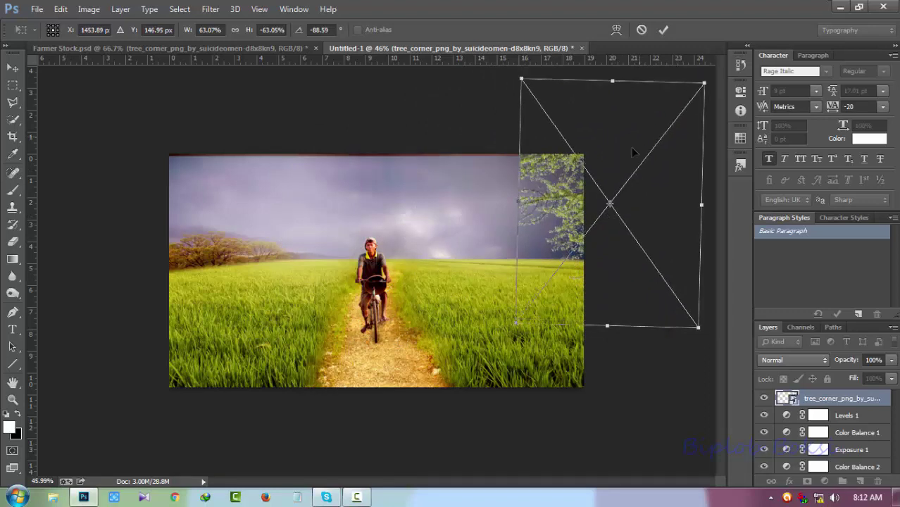
drag(631, 147, 620, 161)
mouse_move(696, 84)
mouse_down()
mouse_move(726, 126)
mouse_move(727, 225)
mouse_up()
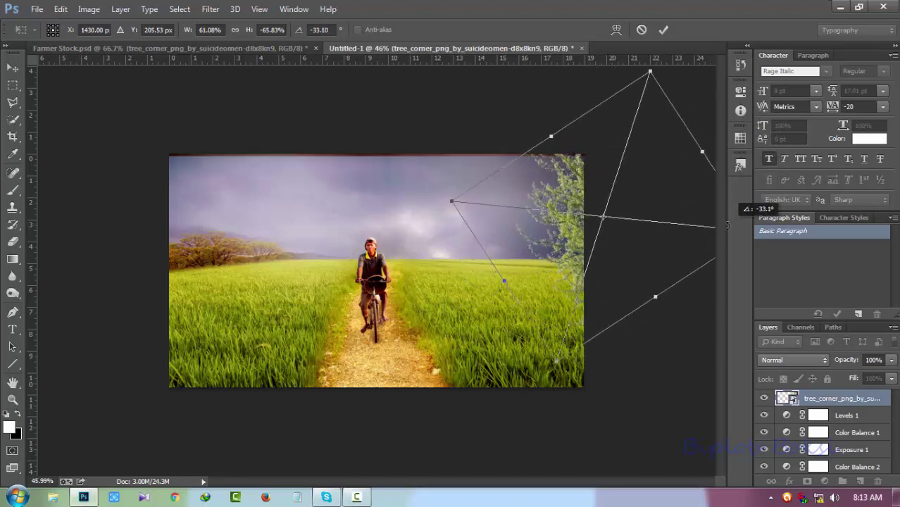
click(662, 31)
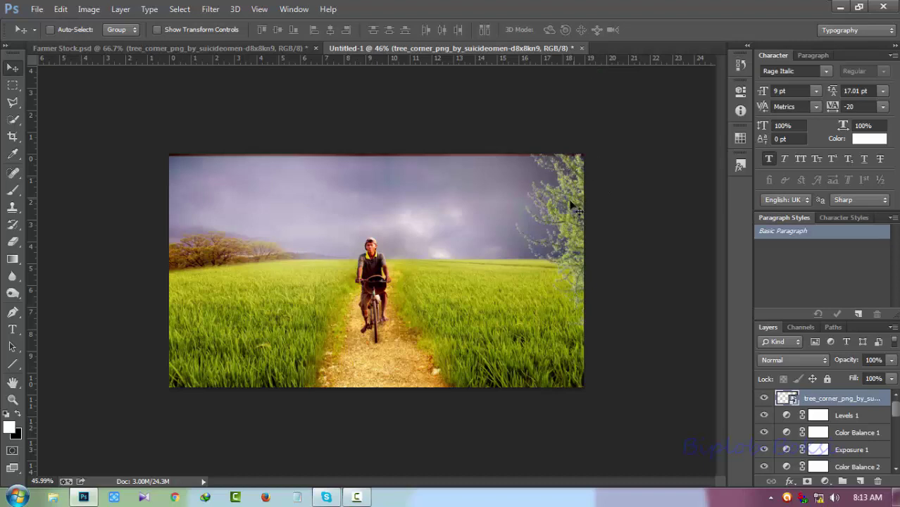
mouse_move(571, 208)
mouse_down()
mouse_move(558, 162)
mouse_move(575, 200)
mouse_up()
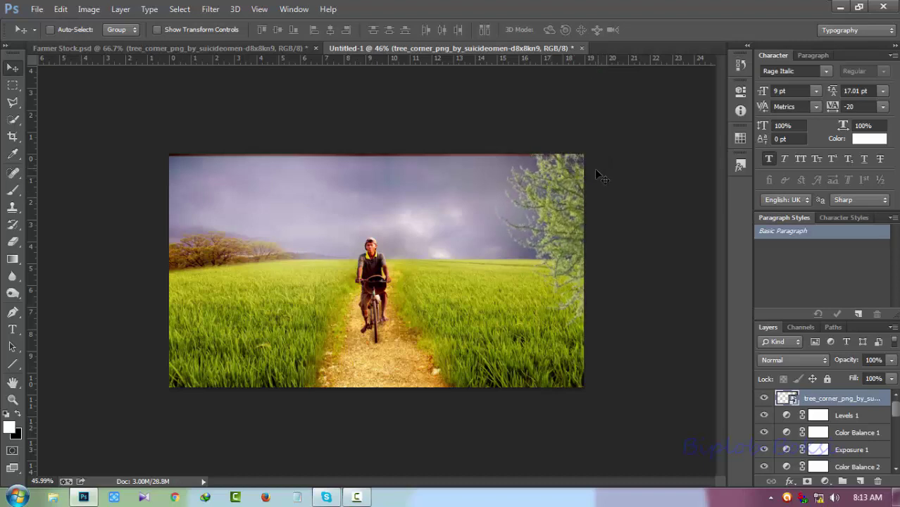
key(ctrl+t)
mouse_move(689, 99)
mouse_down()
mouse_move(658, 77)
mouse_move(626, 185)
mouse_move(594, 201)
mouse_move(584, 192)
mouse_move(600, 162)
mouse_move(638, 184)
mouse_move(620, 202)
mouse_up()
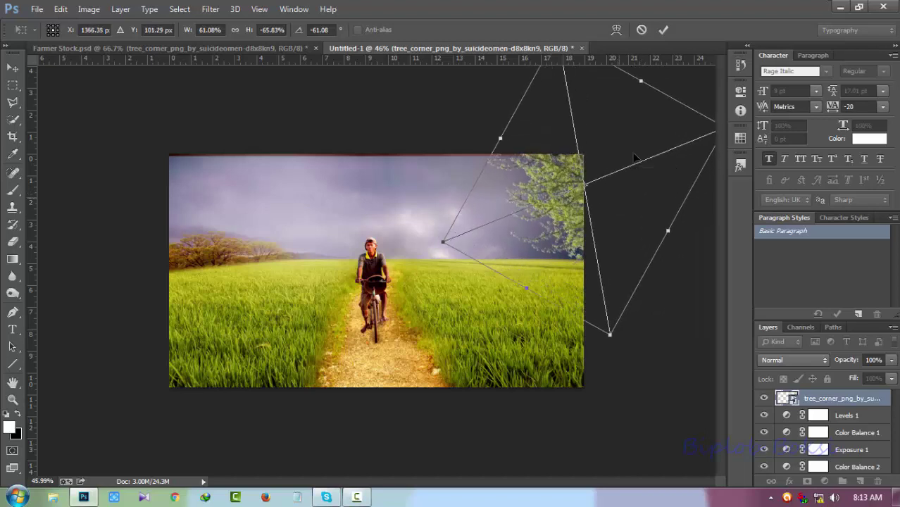
click(663, 31)
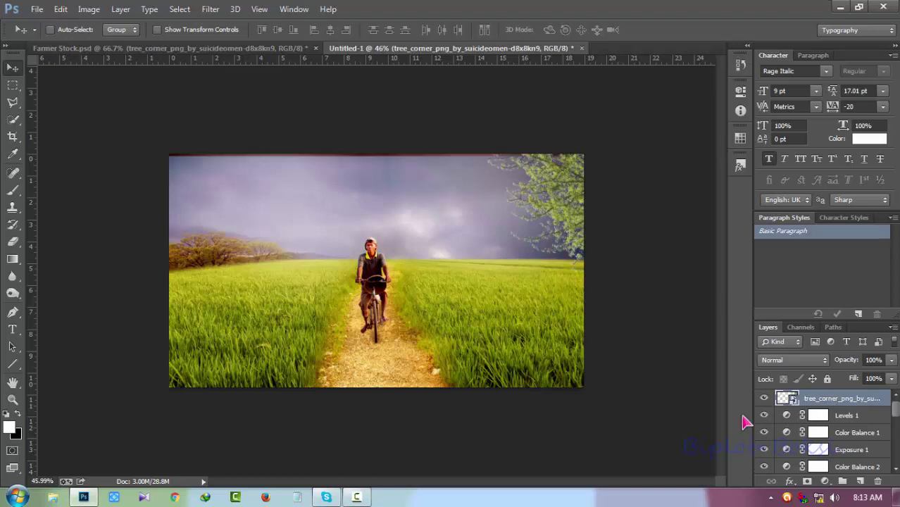
Duplicate the tree layer, merge away the extra copy, and select every layer from the tree down.
key(ctrl+j)
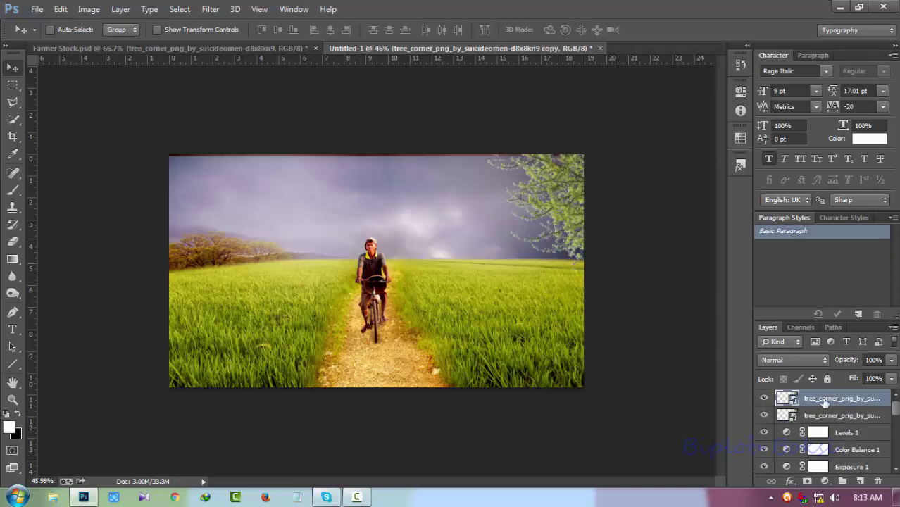
key(ctrl+e)
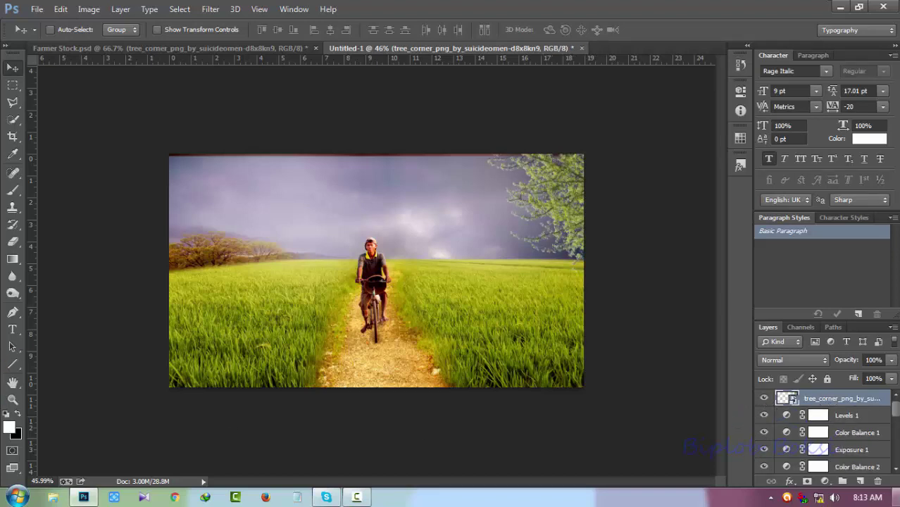
scroll(877, 469, down, 3)
scroll(845, 465, down, 3)
scroll(834, 459, down, 2)
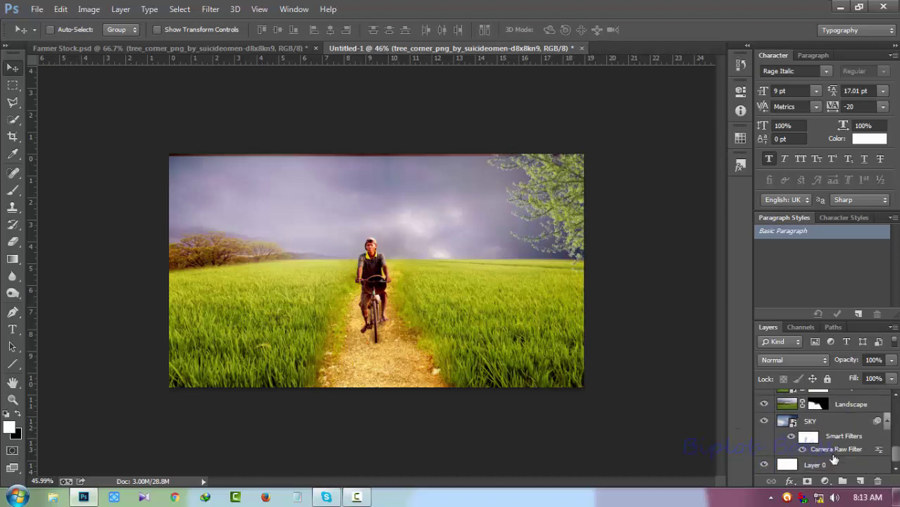
shift+click(833, 467)
scroll(831, 457, up, 5)
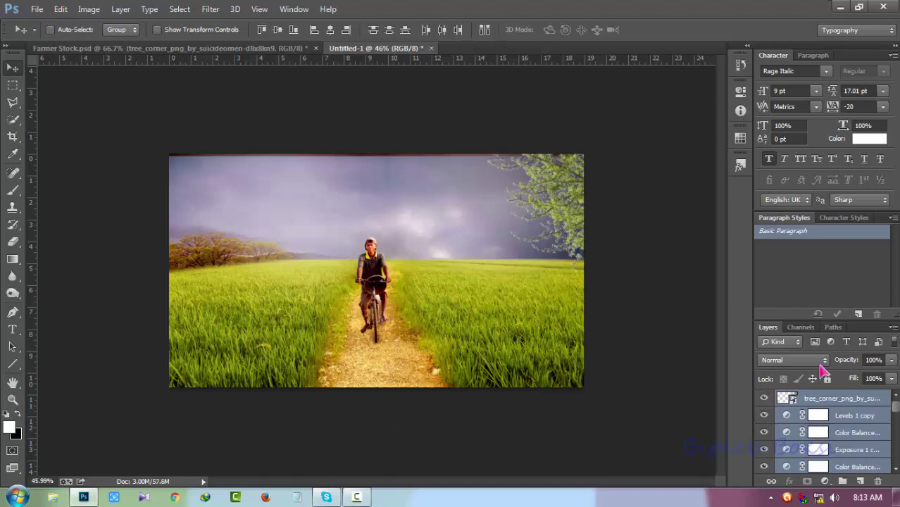
Select the whole range of copied layers in the Layers panel, leaving the menu bar unused.
scroll(810, 430, down, 1)
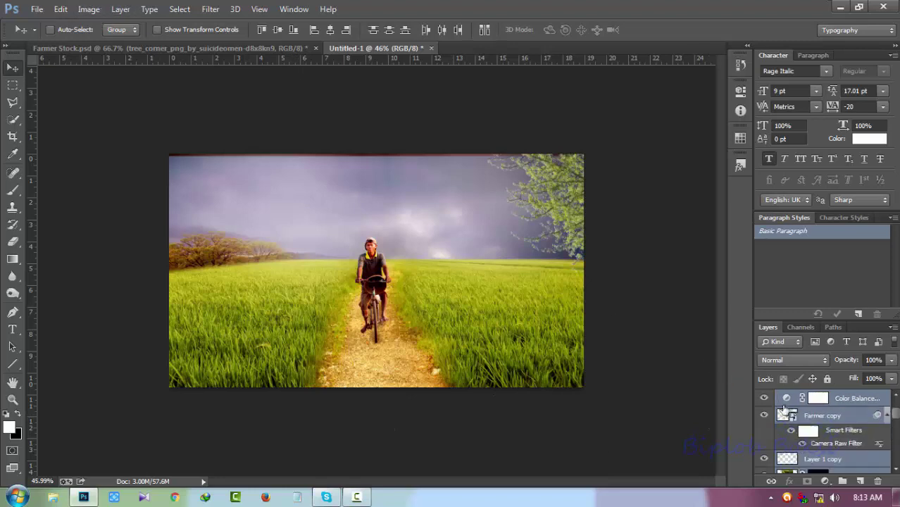
scroll(810, 433, down, 2)
scroll(810, 435, down, 2)
scroll(810, 435, down, 2)
scroll(809, 423, up, 5)
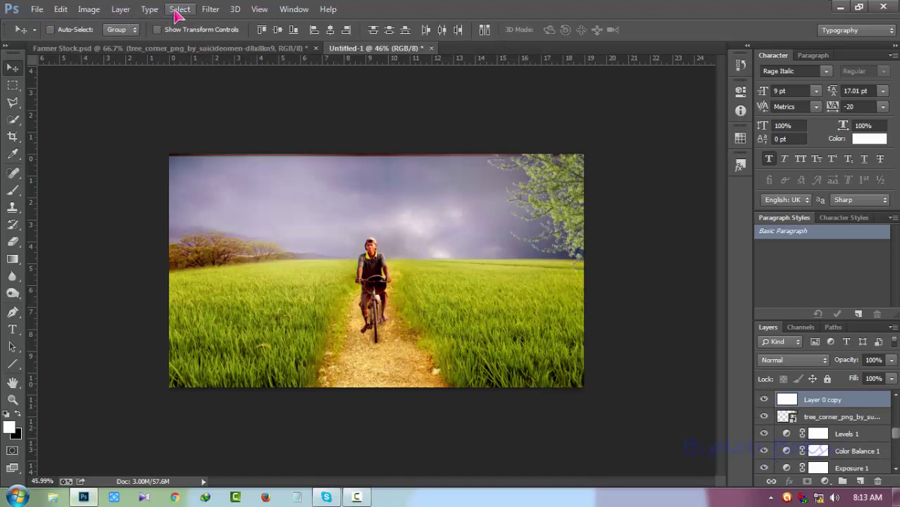
click(176, 12)
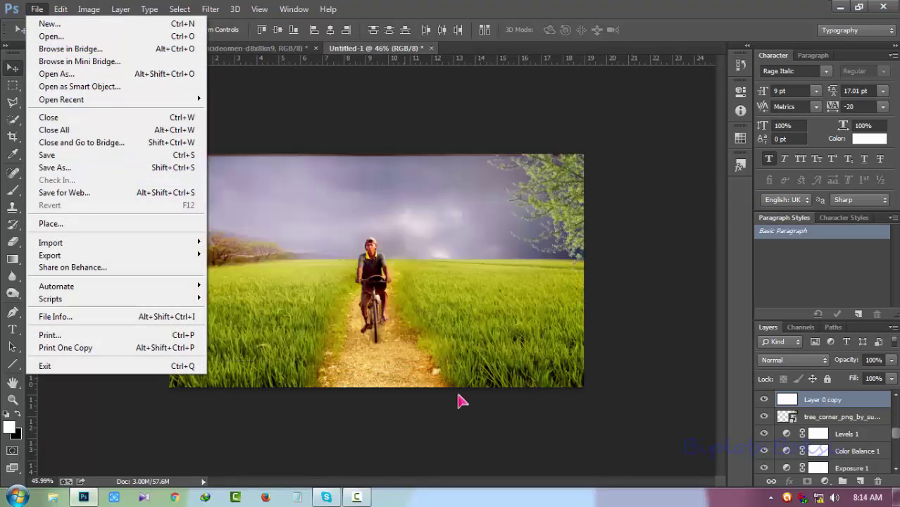
click(493, 420)
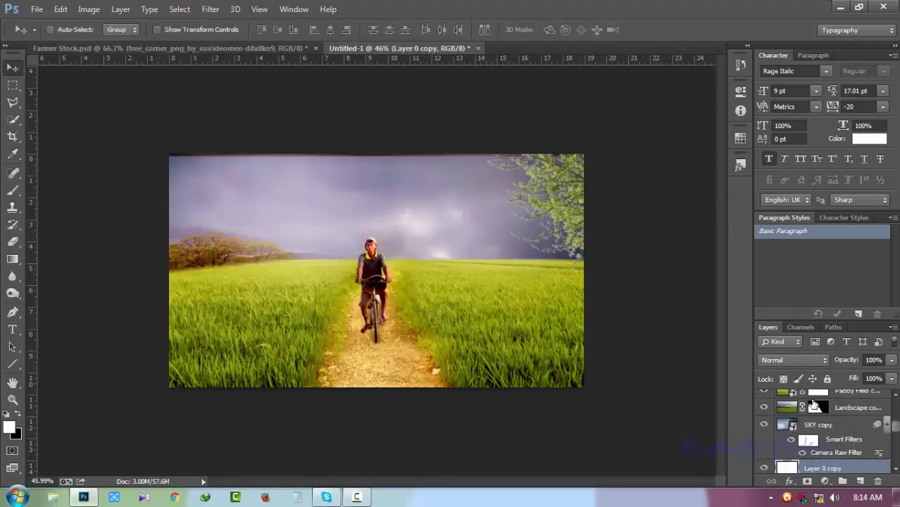
scroll(817, 408, up, 5)
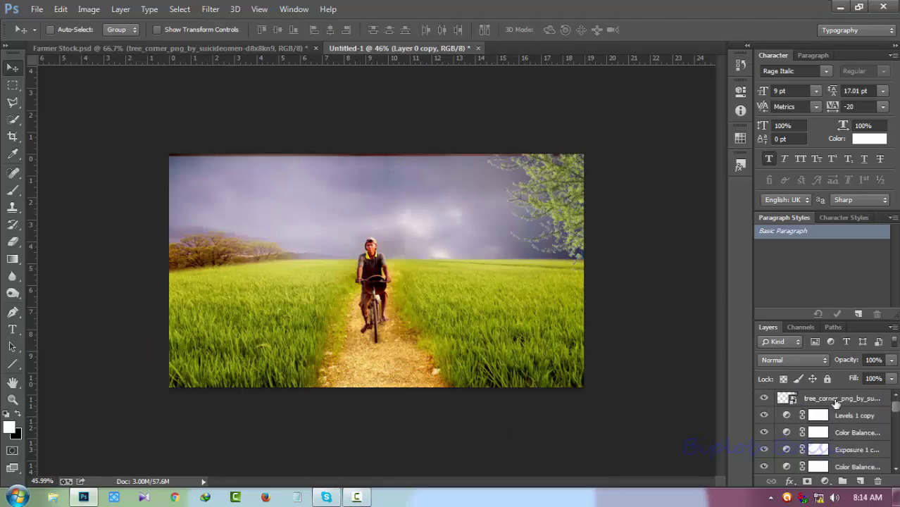
scroll(836, 402, up, 2)
ctrl+click(836, 407)
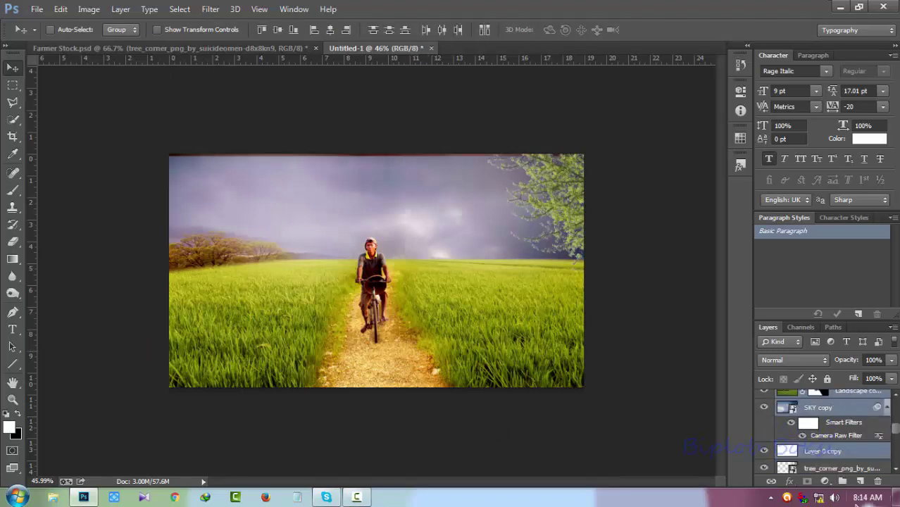
Group the copied layers as Group 1 and convert it to a smart object.
key(ctrl+g)
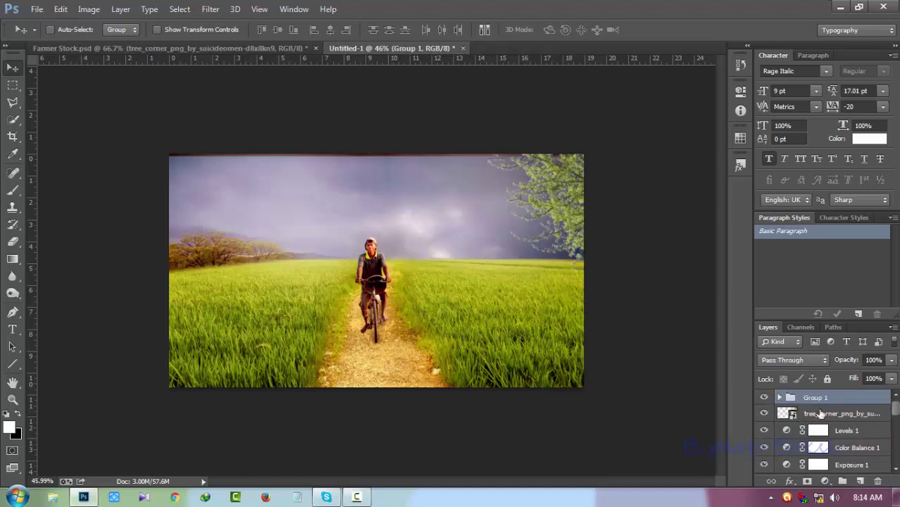
right_click(813, 408)
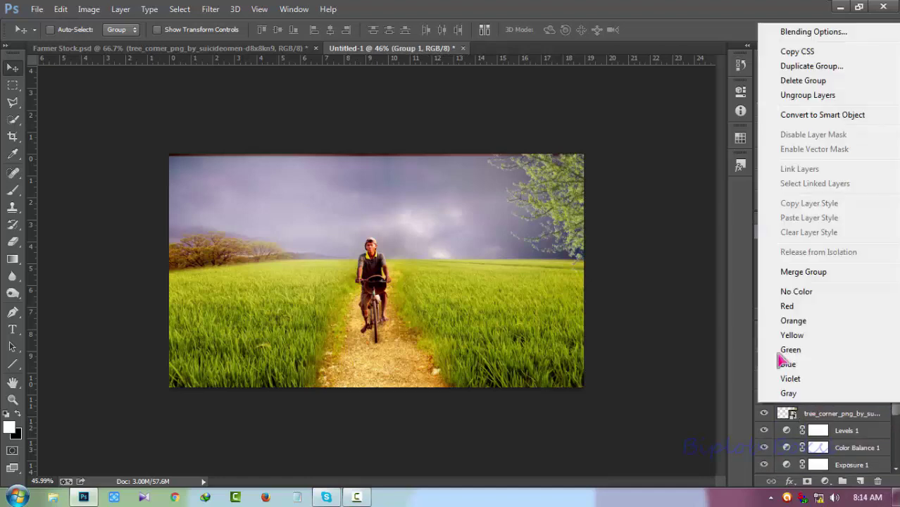
click(799, 117)
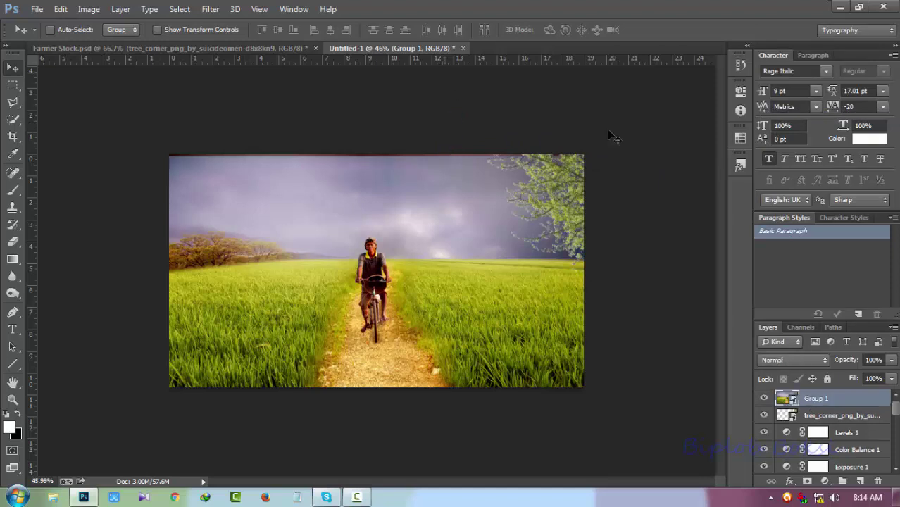
Toggle Group 1's visibility to compare the composite, then browse the Filter menu without applying anything.
click(761, 398)
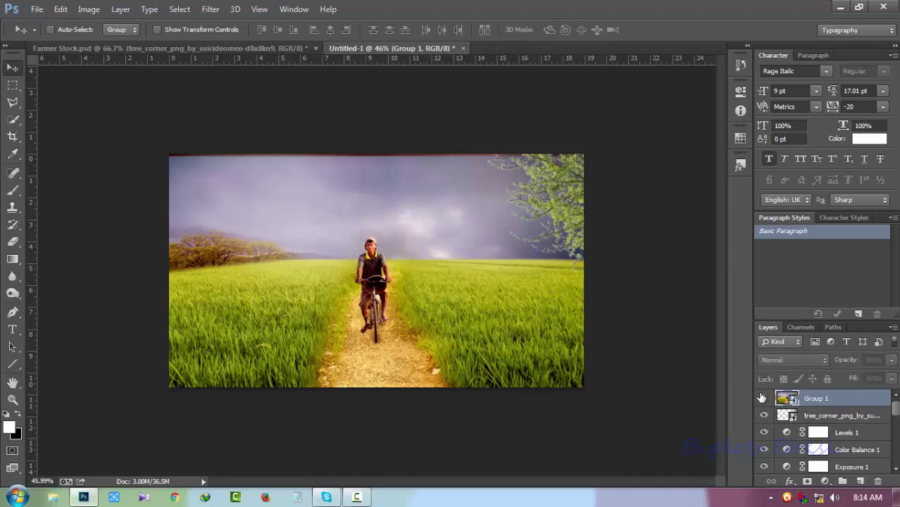
click(761, 398)
click(764, 398)
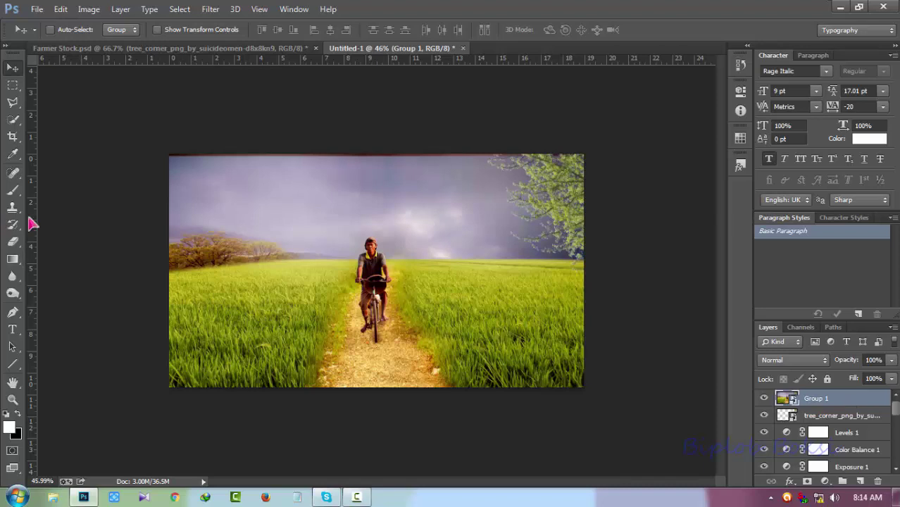
click(210, 9)
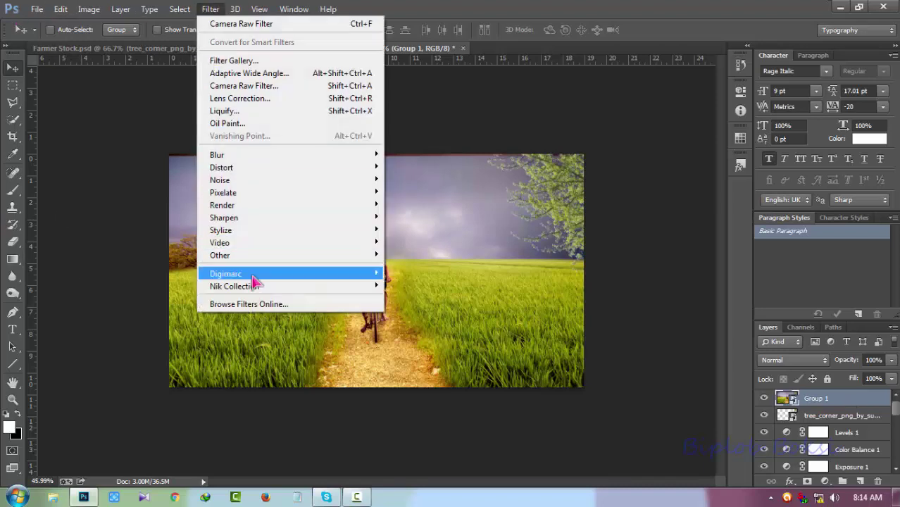
click(426, 299)
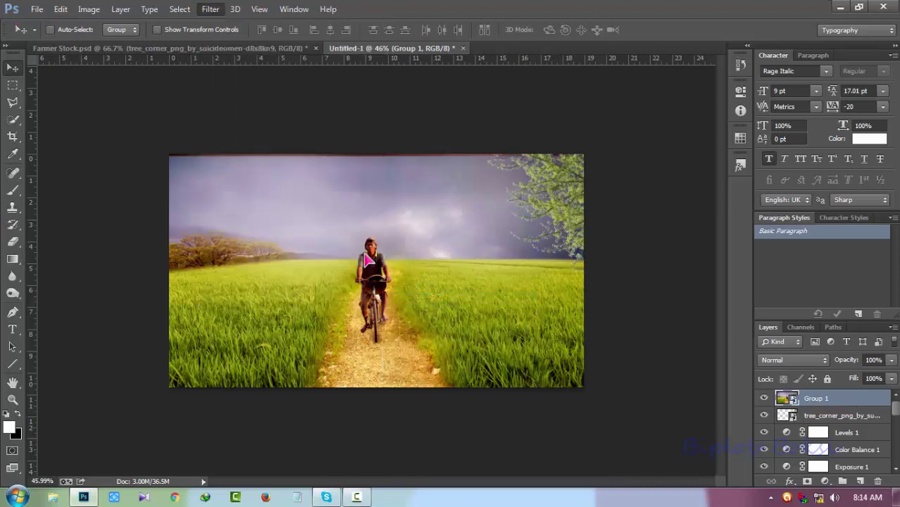
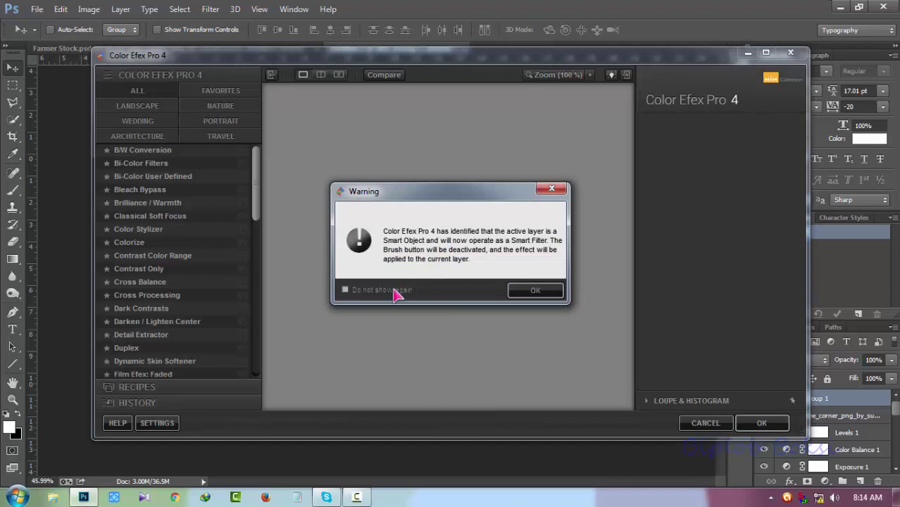
Dismiss the warning and raise Tonal Contrast highlights to 97%, shadows to 62%, saturation to 88%.
click(533, 290)
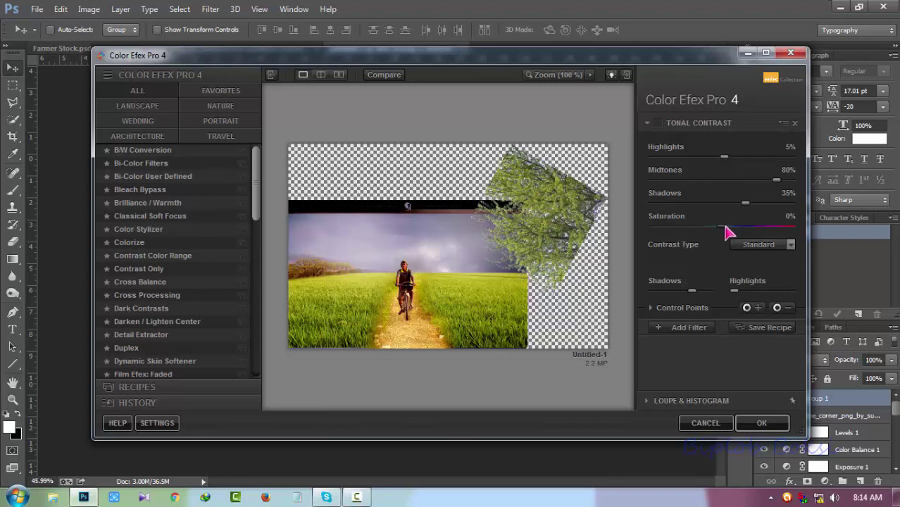
drag(748, 234, 781, 235)
drag(744, 211, 763, 208)
drag(730, 160, 788, 162)
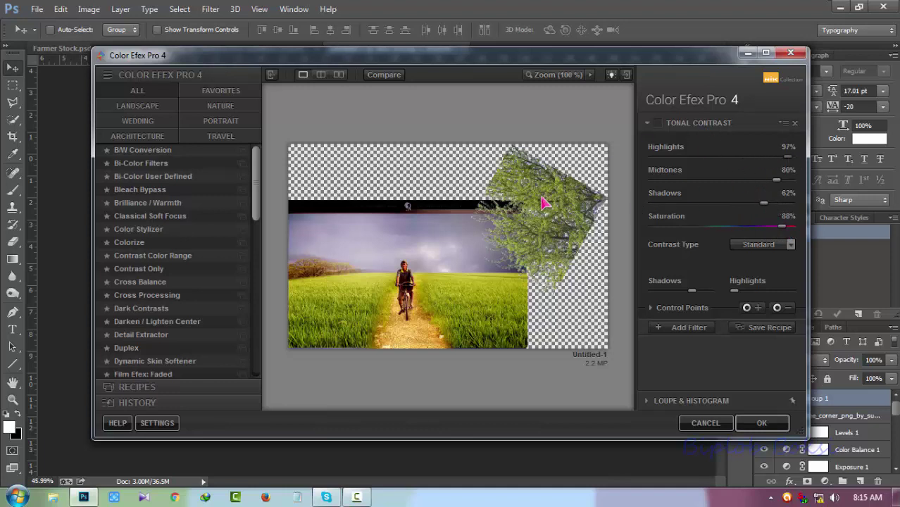
In a new filter slot, try several looks, then settle on Levels & Curves with an adjusted curve.
click(690, 327)
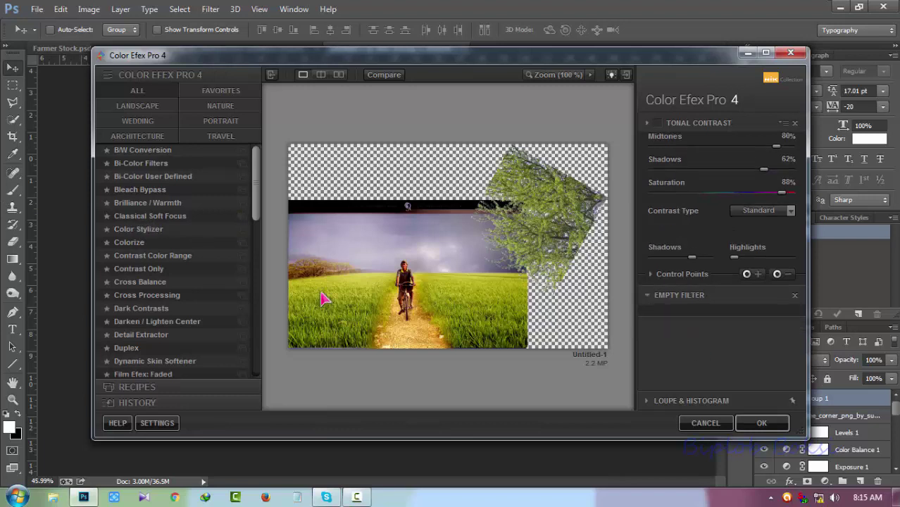
click(143, 364)
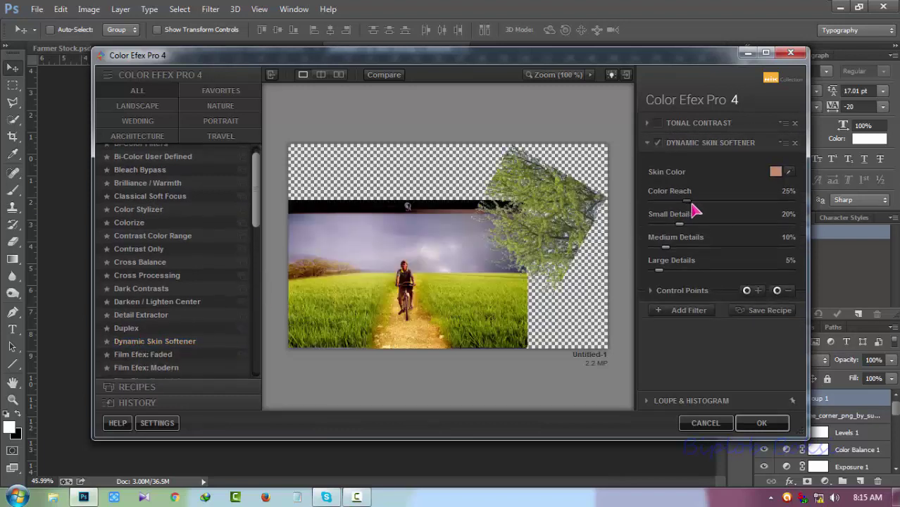
drag(733, 202, 703, 205)
click(157, 357)
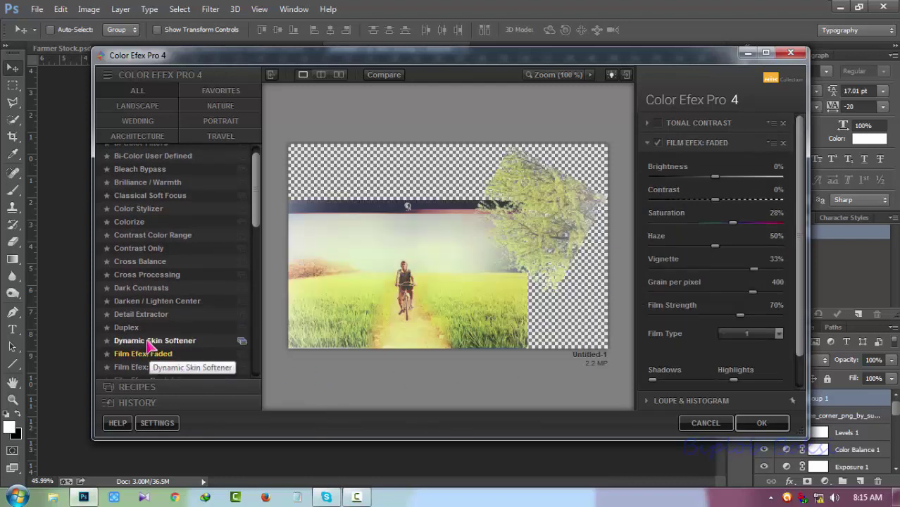
scroll(151, 343, down, 2)
scroll(149, 338, down, 3)
scroll(150, 339, down, 4)
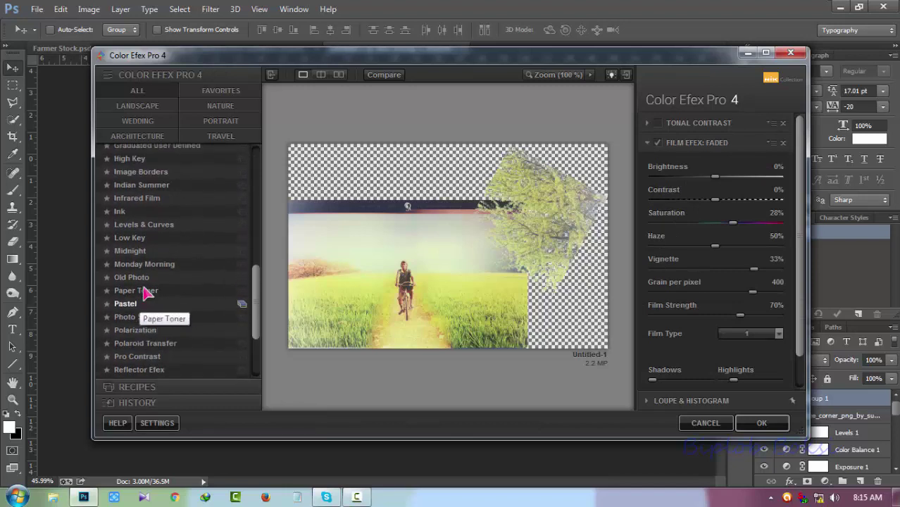
scroll(148, 296, up, 2)
click(149, 321)
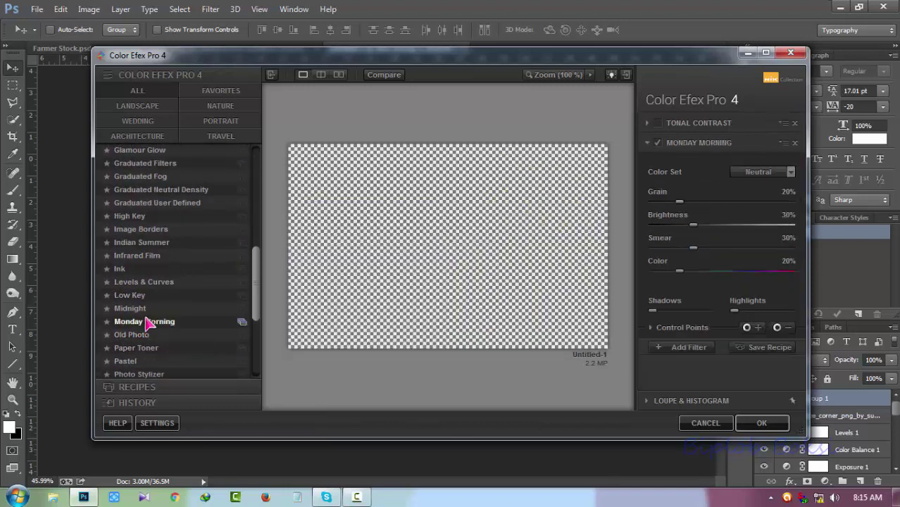
click(154, 298)
click(147, 283)
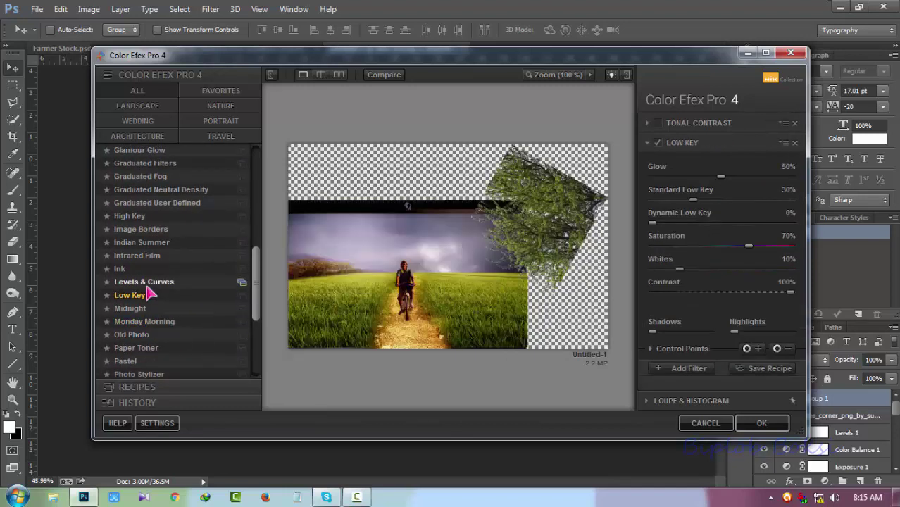
mouse_move(728, 261)
mouse_down()
mouse_move(717, 312)
mouse_move(718, 255)
mouse_up()
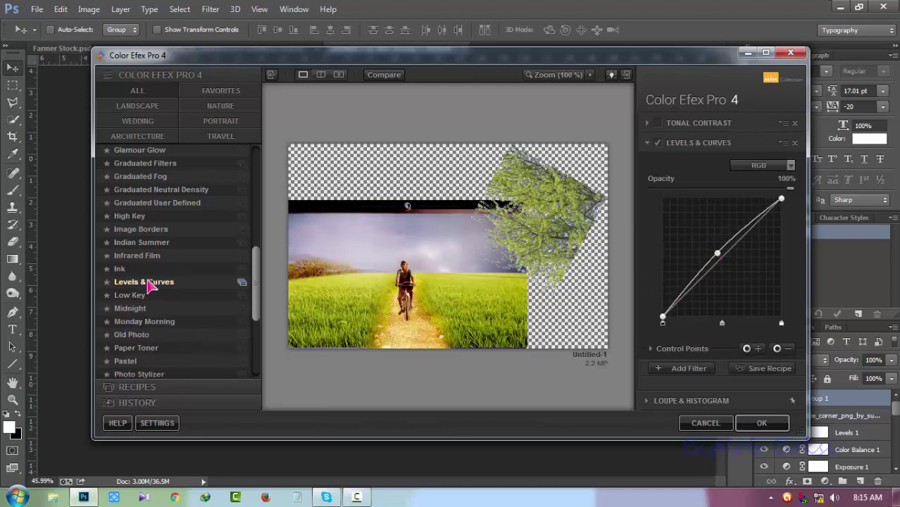
Add an Indian Summer filter set to Method 3 with Enhance Foliage at 13%.
click(693, 370)
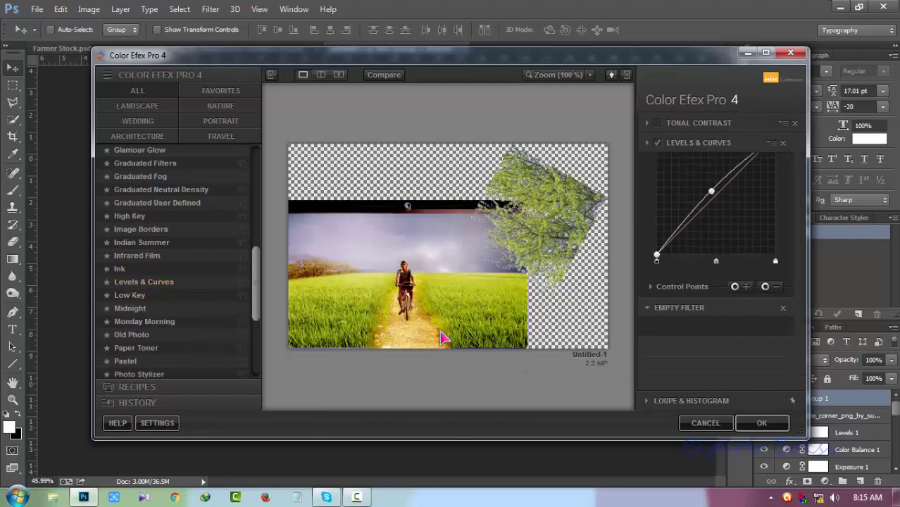
click(144, 242)
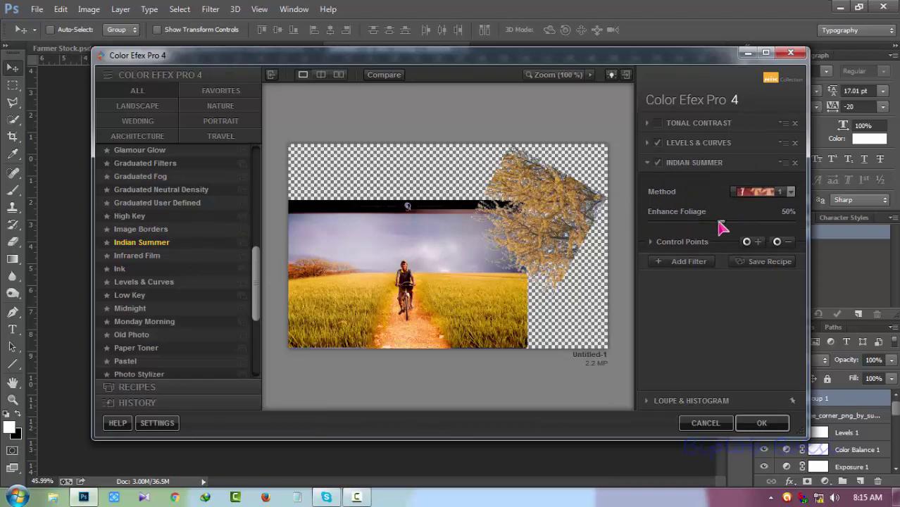
mouse_move(719, 226)
mouse_down()
mouse_move(775, 228)
mouse_move(676, 233)
mouse_up()
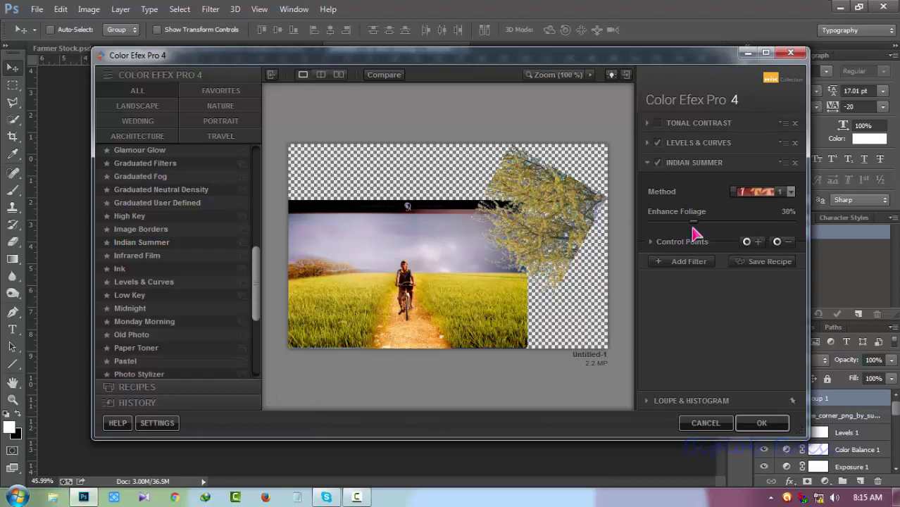
drag(702, 233, 655, 232)
click(769, 191)
click(743, 243)
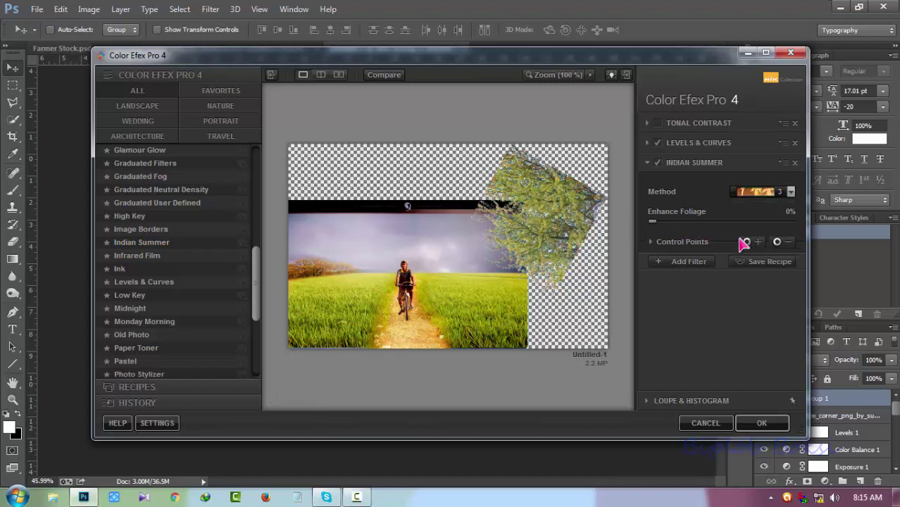
drag(659, 227, 678, 224)
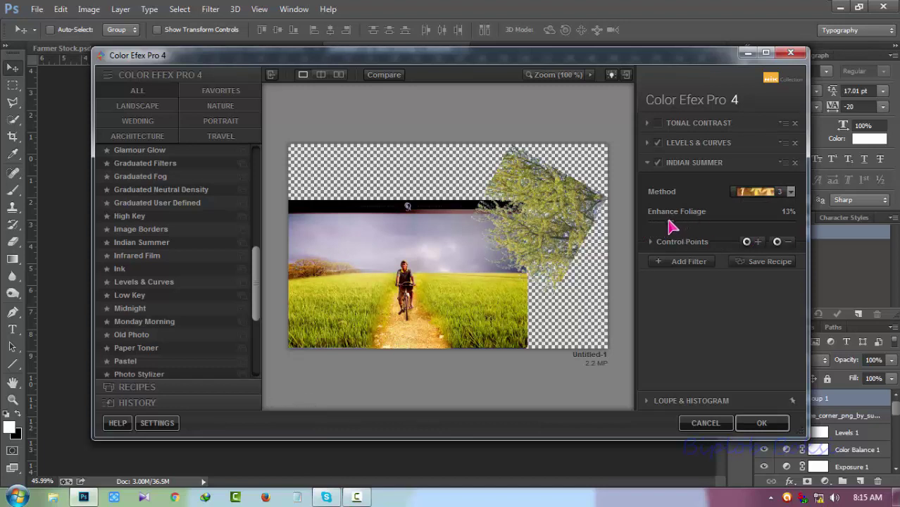
Try a Paper Toner filter with paper tones 3 and 6, then remove it from the stack.
click(676, 265)
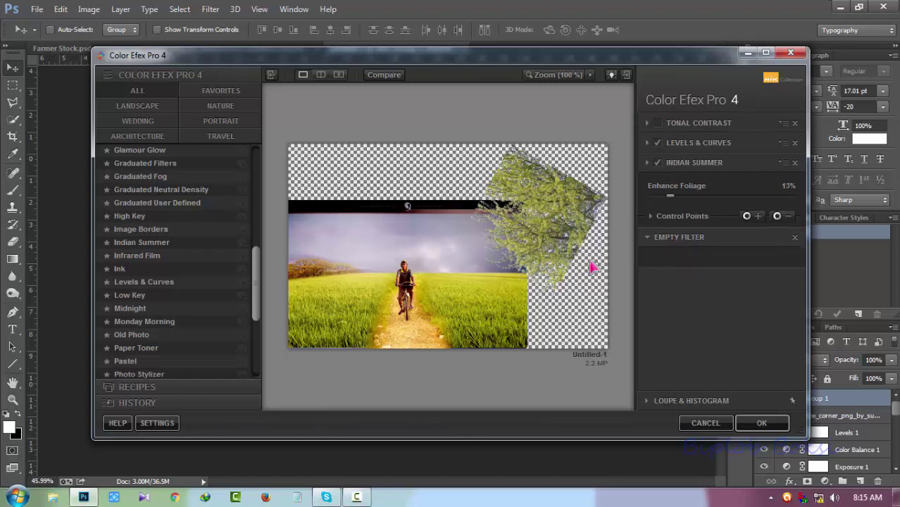
click(137, 350)
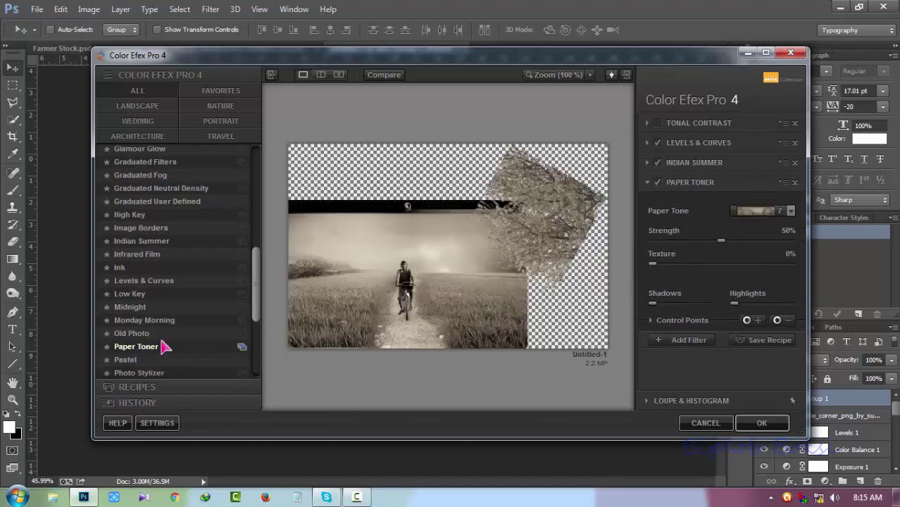
scroll(211, 317, down, 2)
mouse_move(718, 241)
mouse_down()
mouse_move(729, 246)
mouse_move(677, 256)
mouse_up()
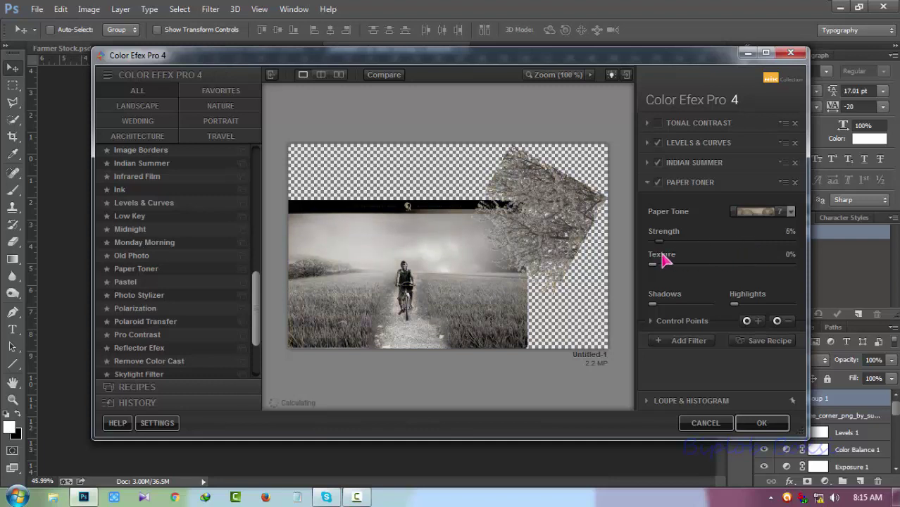
click(762, 212)
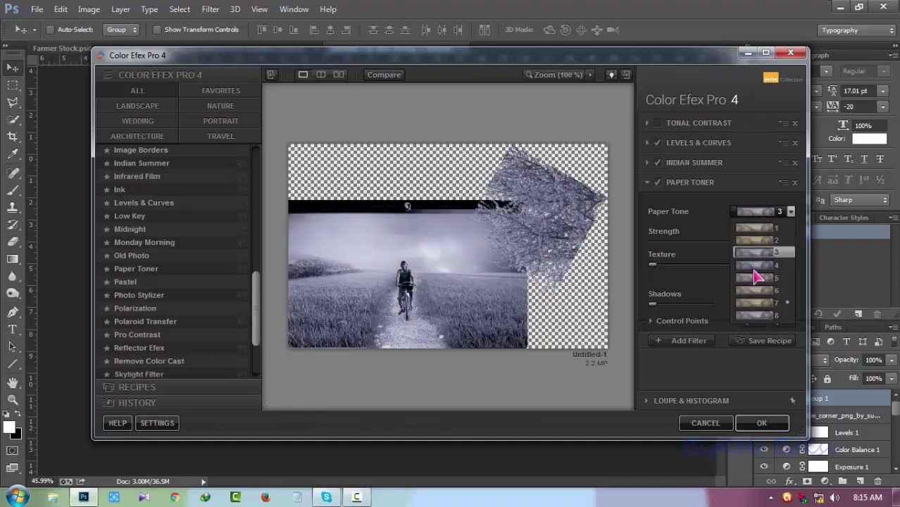
click(755, 248)
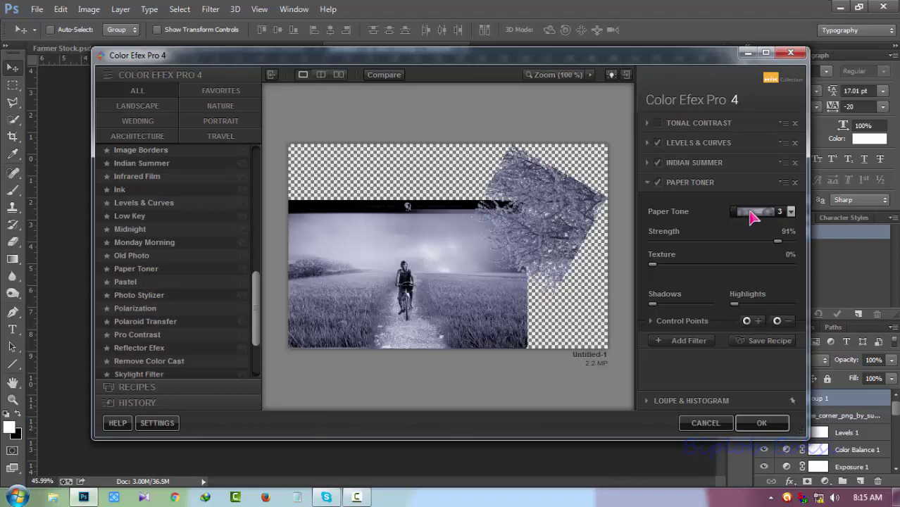
click(752, 218)
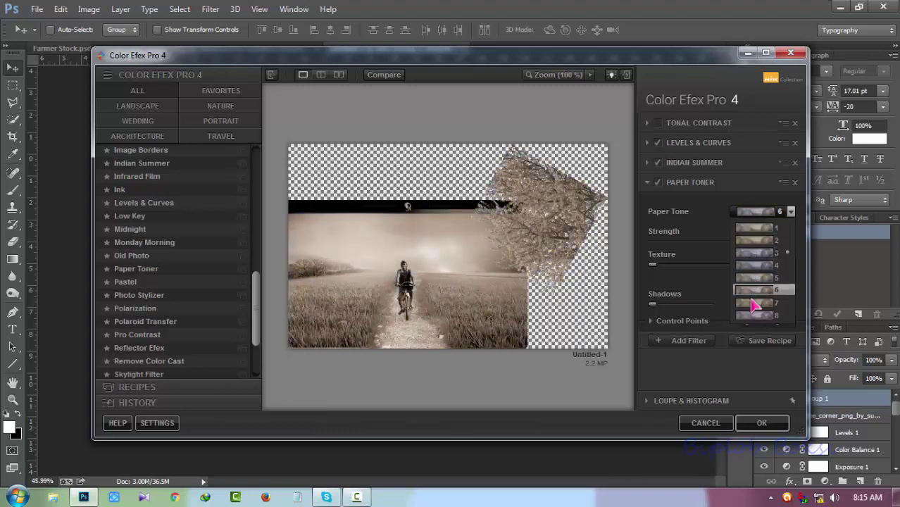
click(563, 420)
click(657, 183)
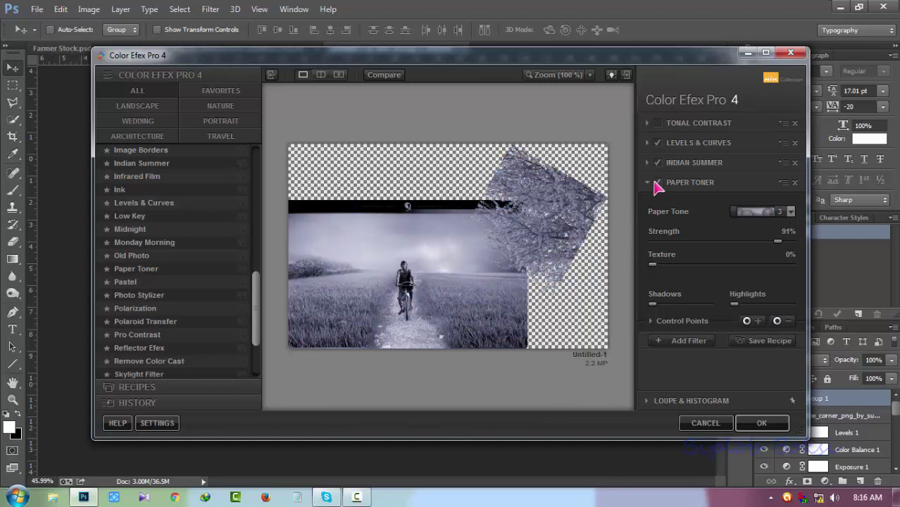
click(794, 182)
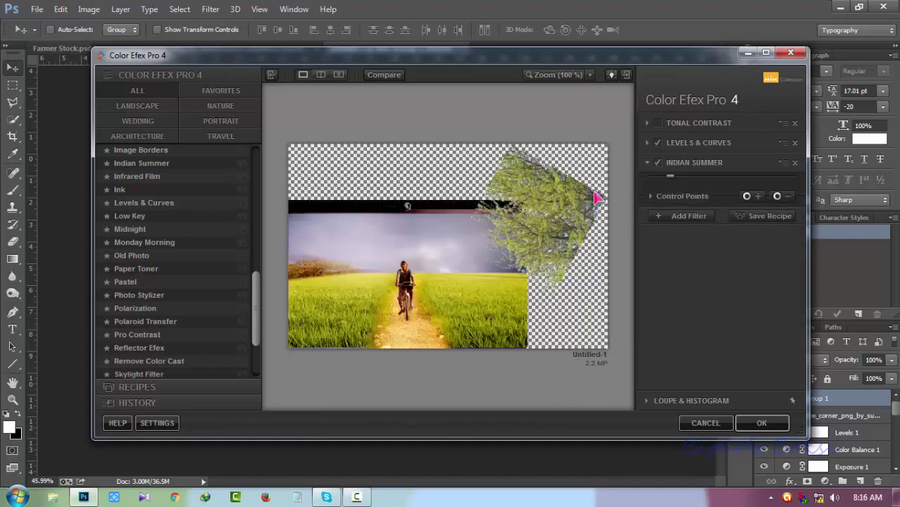
Add a Skylight Filter with slightly stronger warming.
click(149, 360)
scroll(159, 345, down, 2)
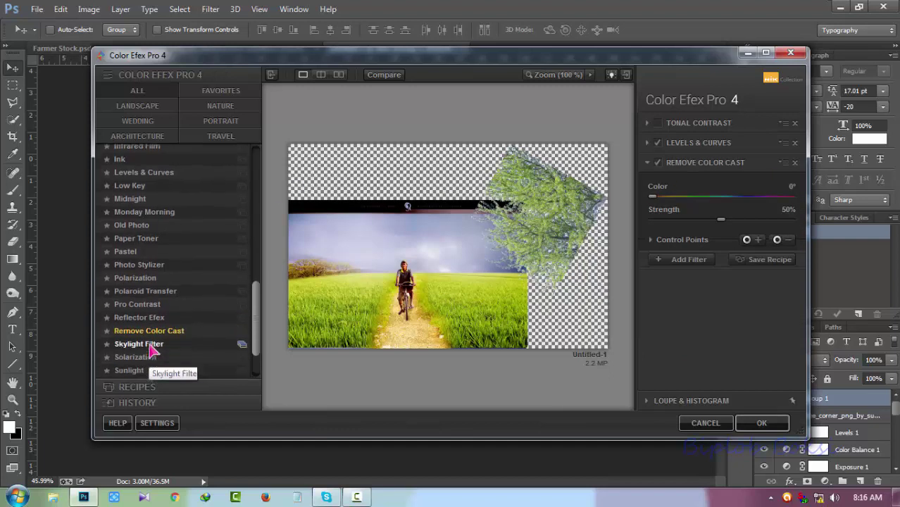
scroll(172, 324, down, 2)
click(169, 317)
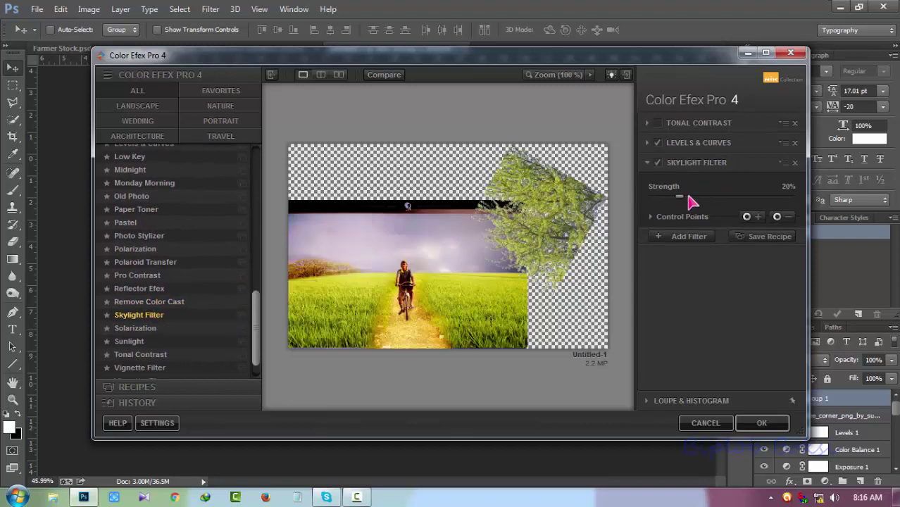
drag(710, 200, 726, 202)
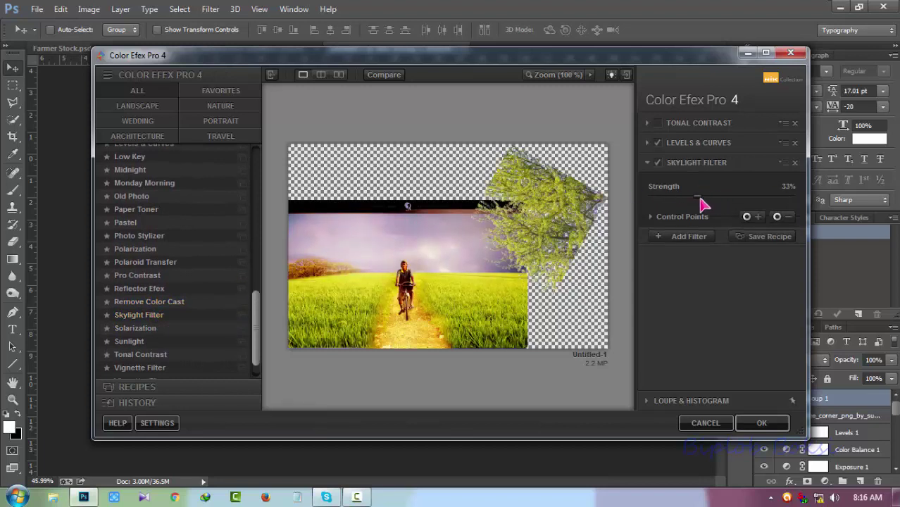
scroll(229, 345, down, 2)
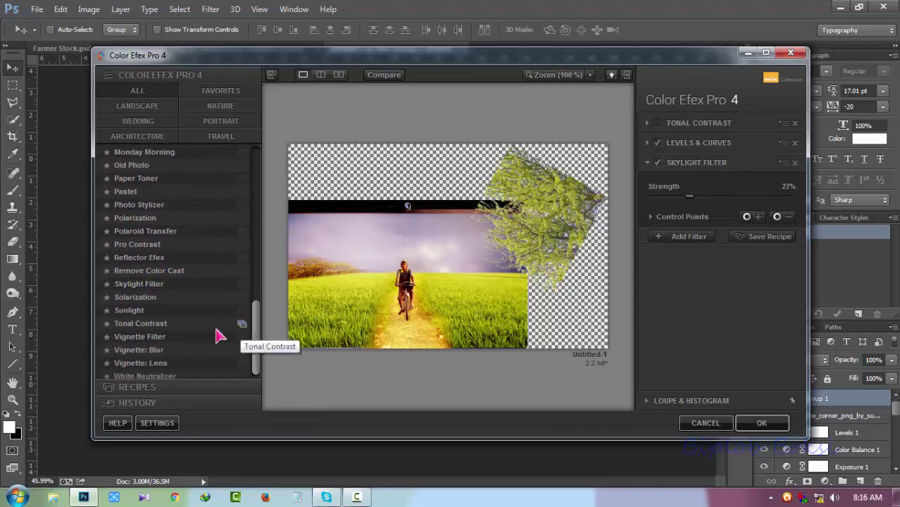
Add a slightly darker Vignette: Lens filter and apply the whole stack as a smart filter.
click(676, 236)
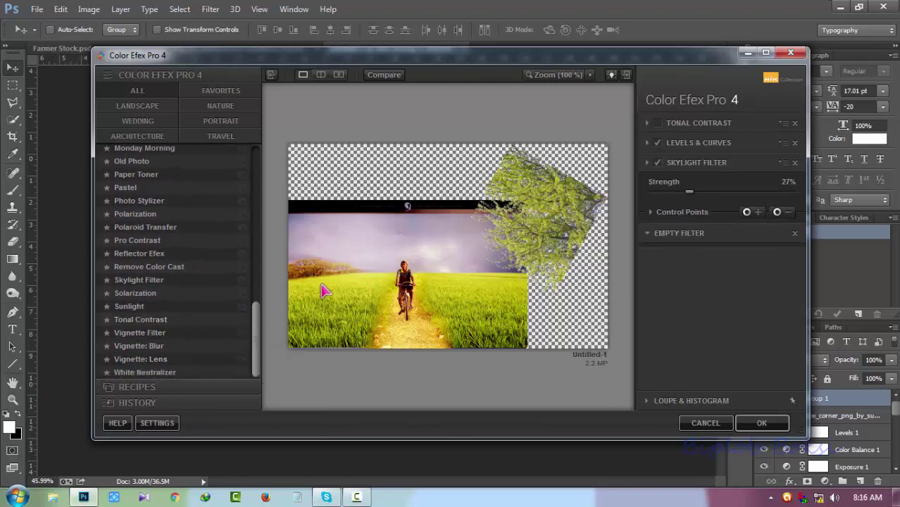
click(147, 373)
click(144, 360)
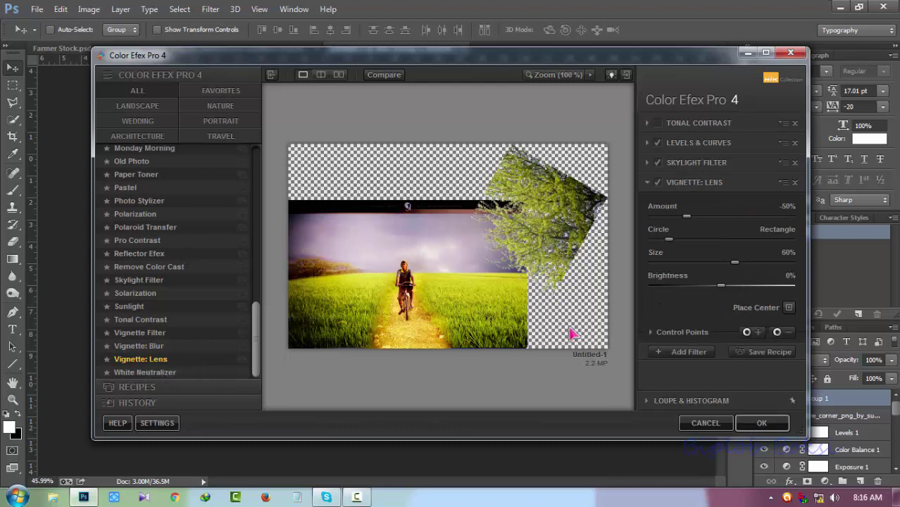
mouse_move(715, 291)
mouse_down()
mouse_move(639, 292)
mouse_move(717, 289)
mouse_move(740, 263)
mouse_move(704, 282)
mouse_up()
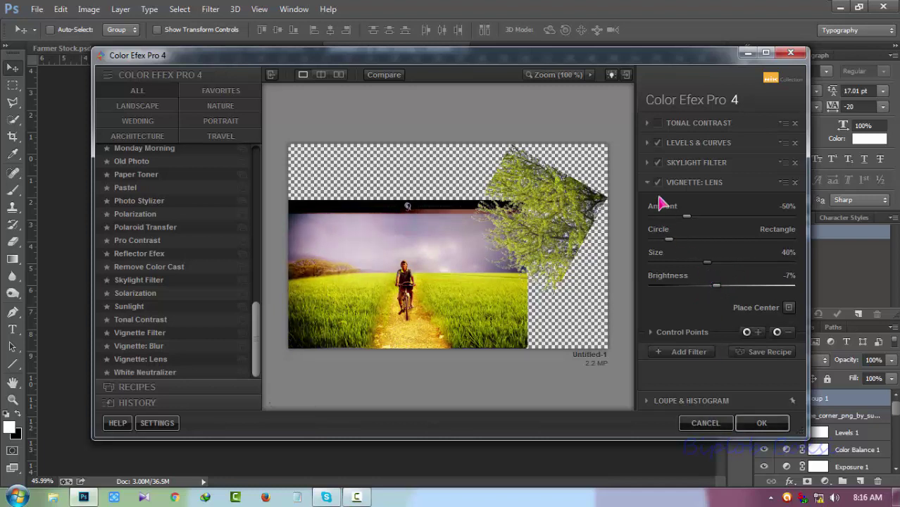
click(760, 422)
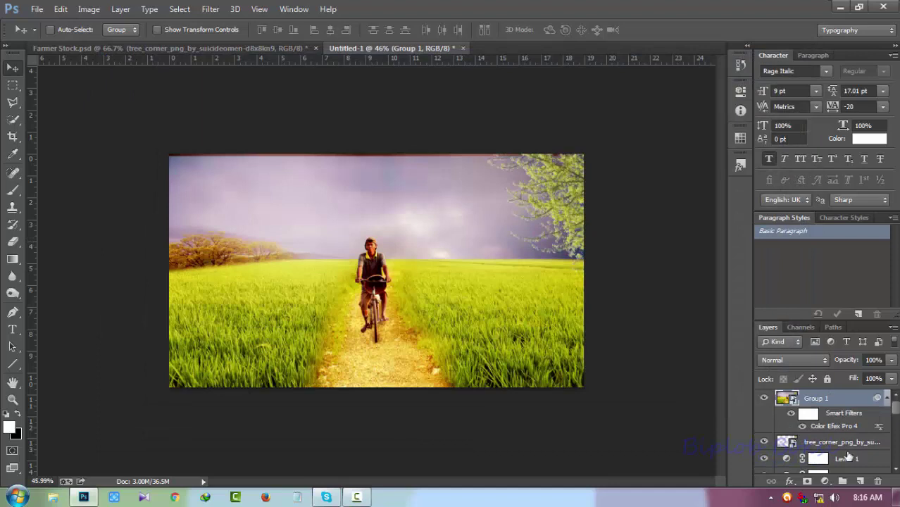
Merge Group 1's graded result into a new Layer 3 with Ctrl+Alt+E.
click(860, 481)
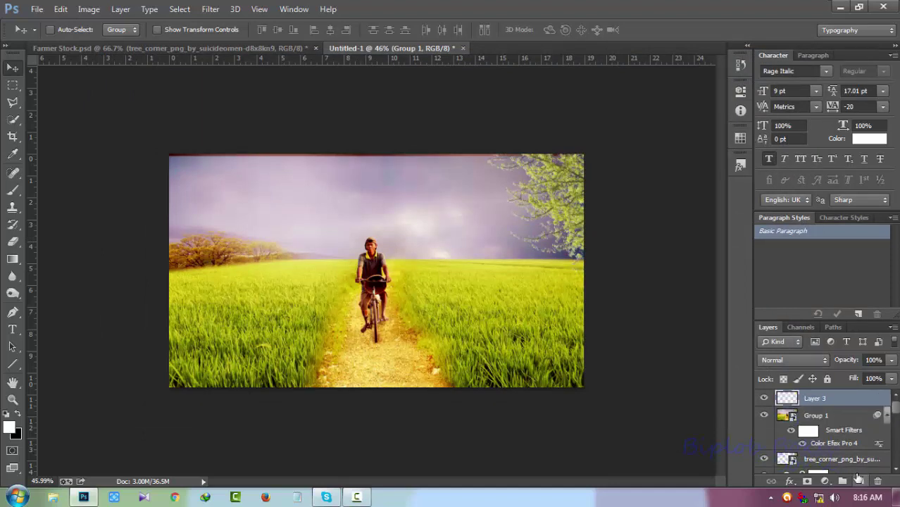
ctrl+click(815, 415)
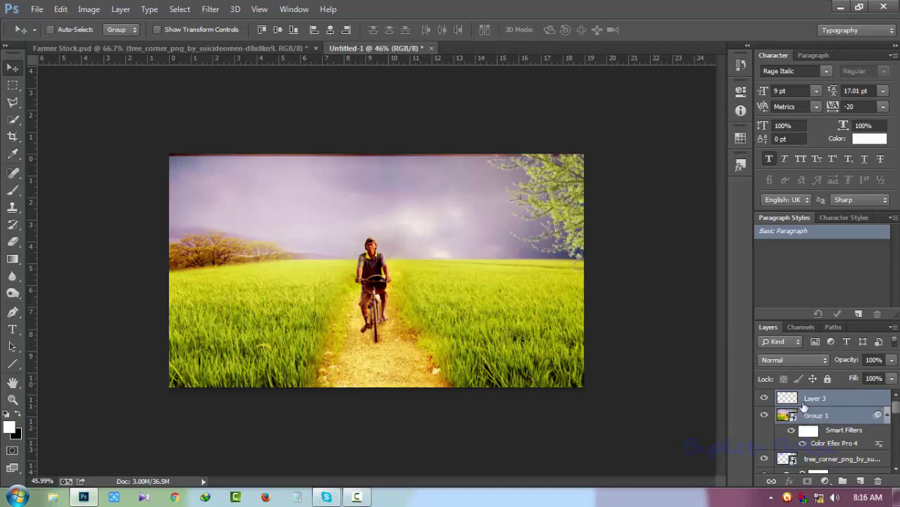
key(ctrl+e)
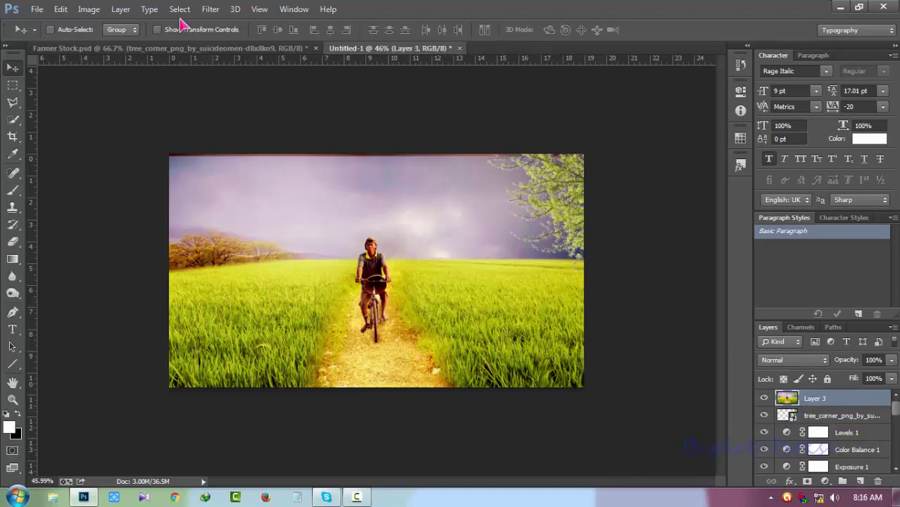
Launch Color Efex Pro 4 on Layer 3 and close it without applying anything.
click(210, 9)
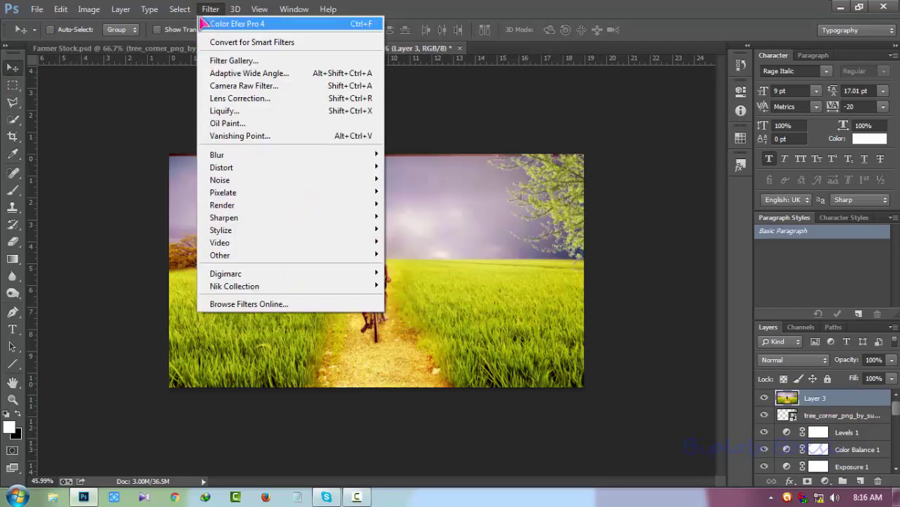
mouse_move(234, 285)
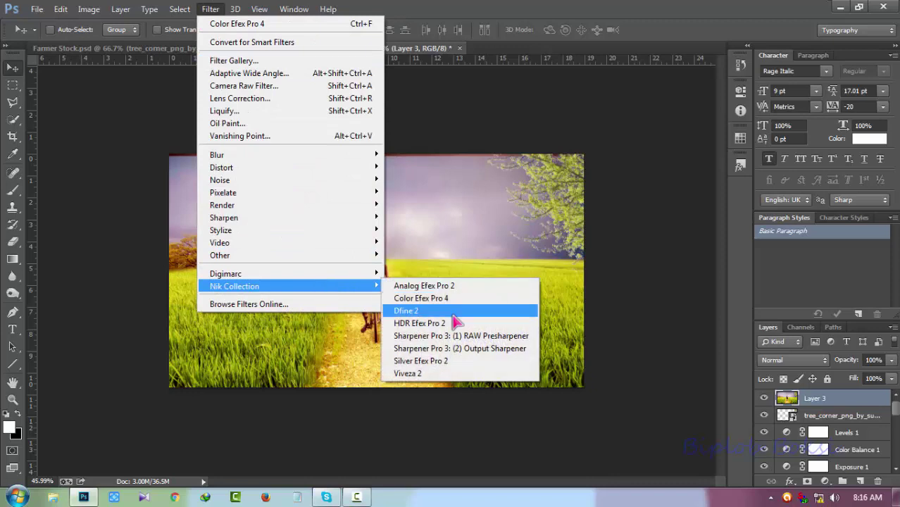
click(422, 298)
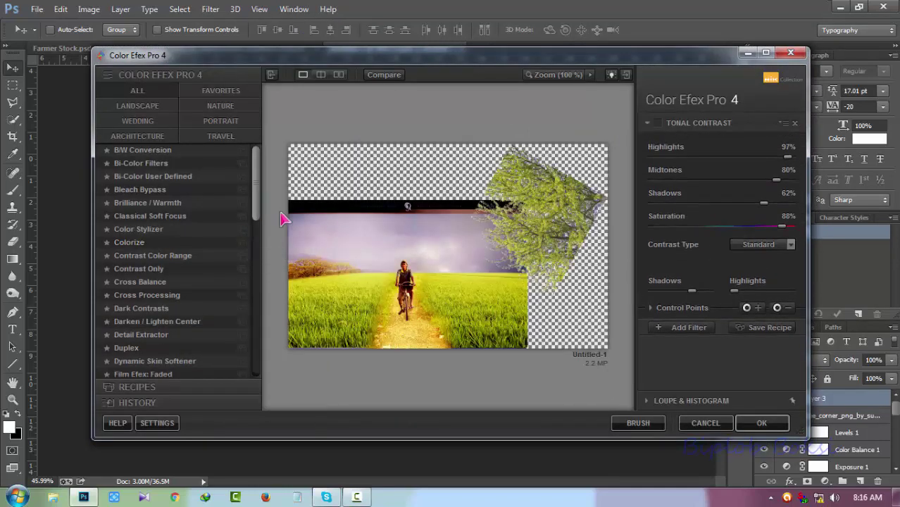
click(701, 422)
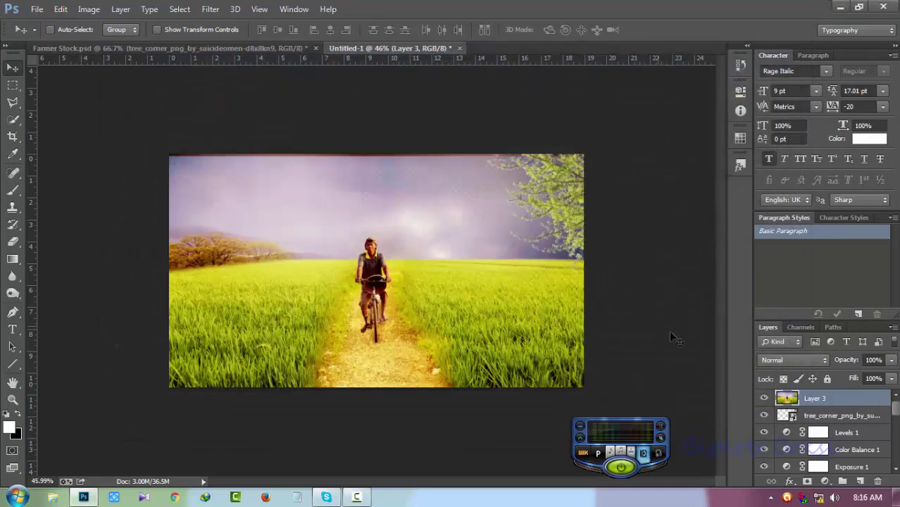
Crop the image to the canvas, aligning the top edge, and commit the crop.
click(12, 136)
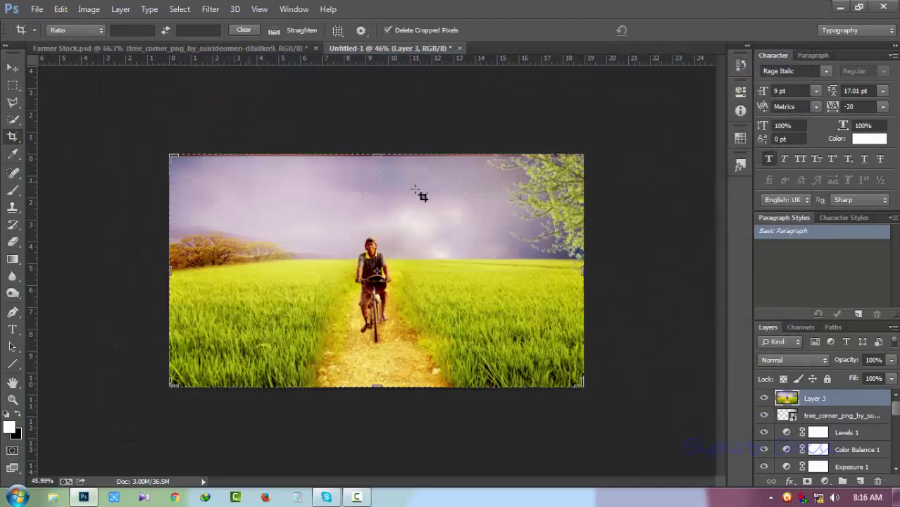
drag(375, 153, 377, 147)
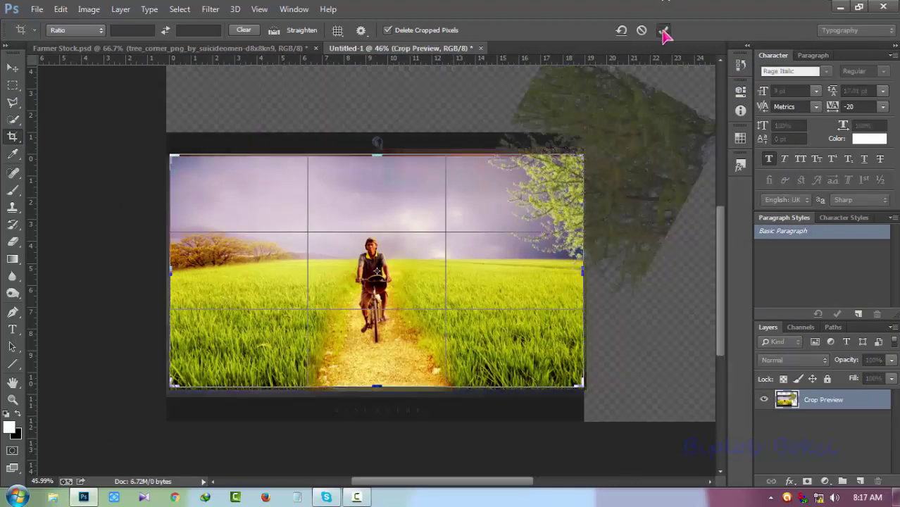
click(663, 30)
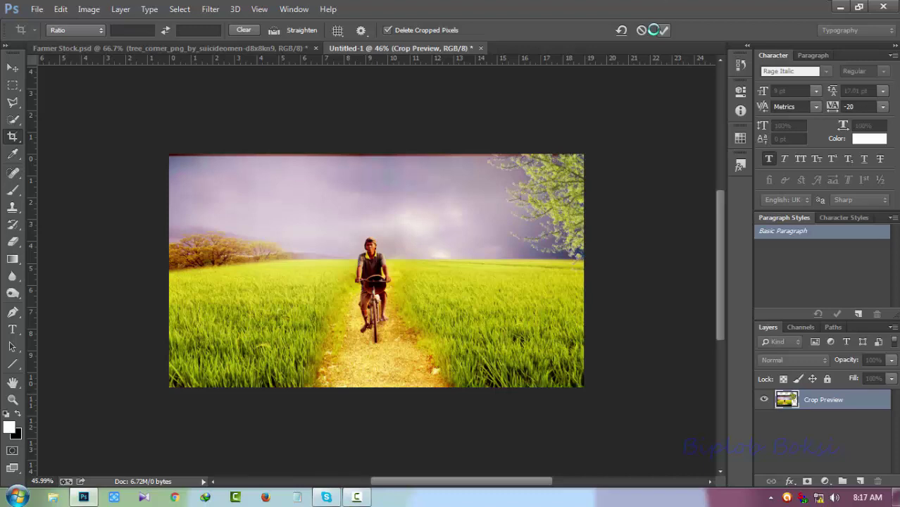
click(210, 9)
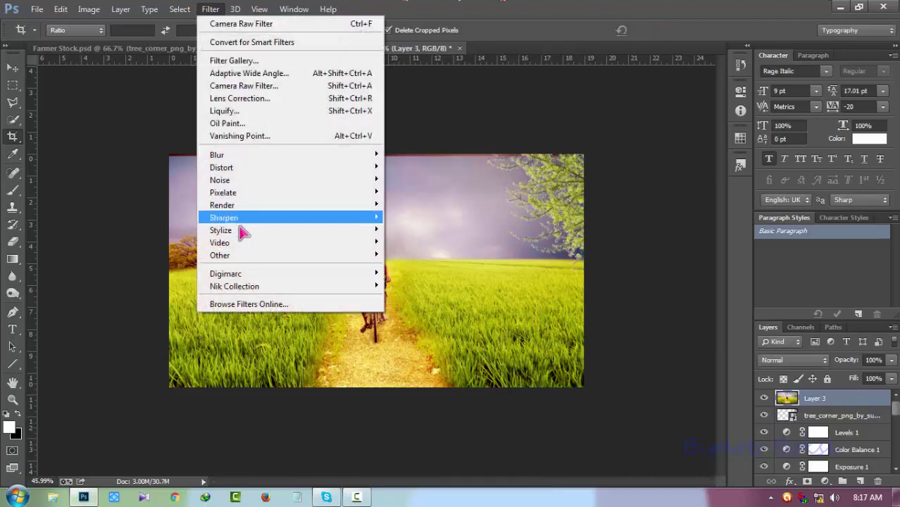
mouse_move(234, 286)
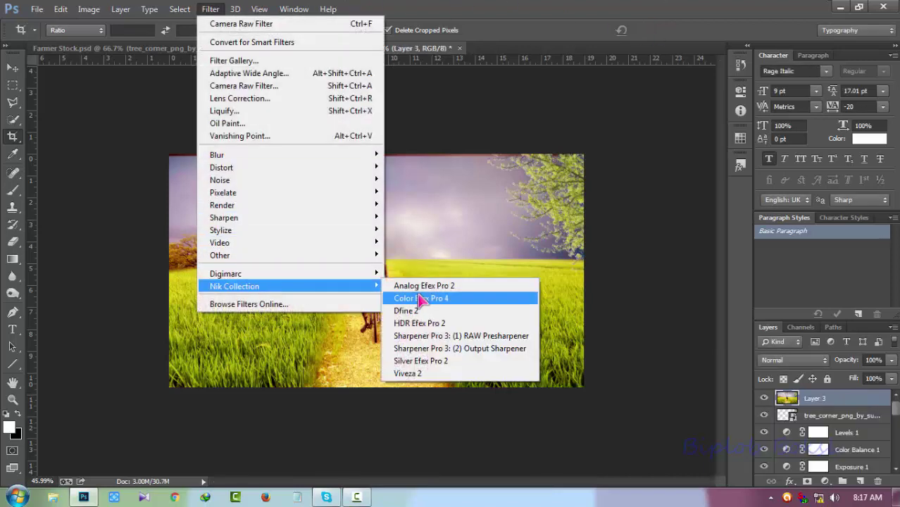
Apply a Vignette: Lens with Amount -33%, a more rectangular shape and Brightness 0%.
click(421, 299)
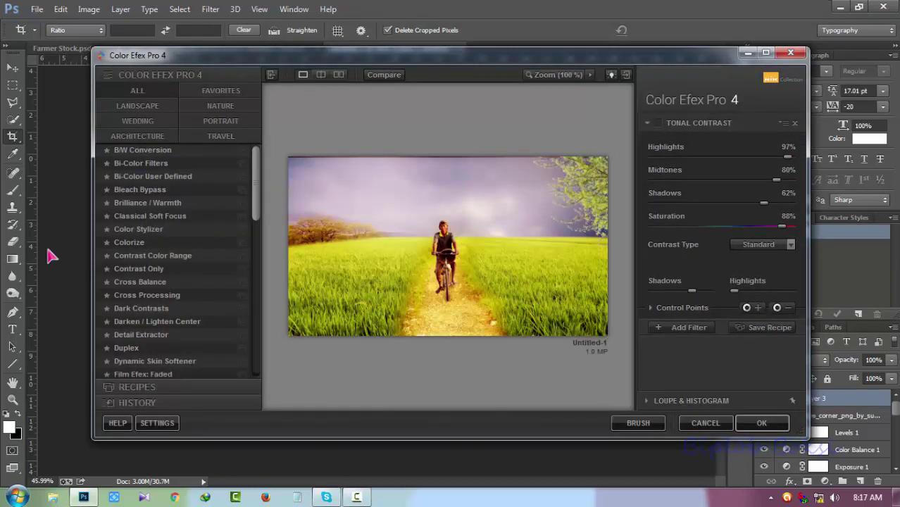
scroll(137, 287, down, 1)
scroll(165, 285, down, 5)
scroll(175, 286, down, 5)
scroll(169, 299, down, 2)
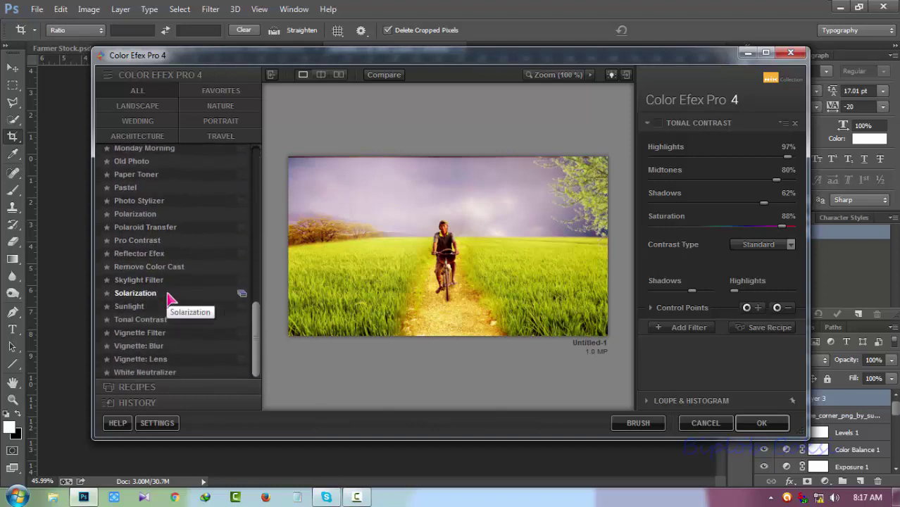
click(141, 359)
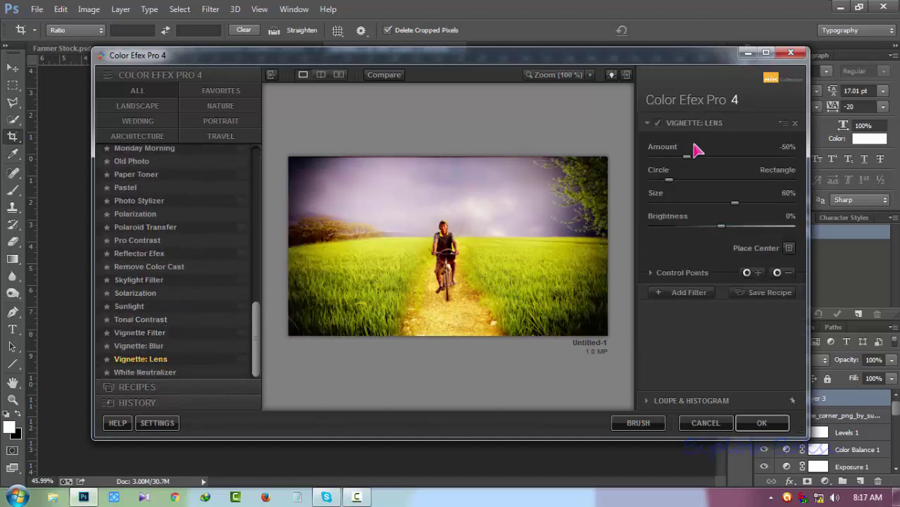
mouse_move(728, 231)
mouse_down()
mouse_move(738, 234)
mouse_move(704, 209)
mouse_up()
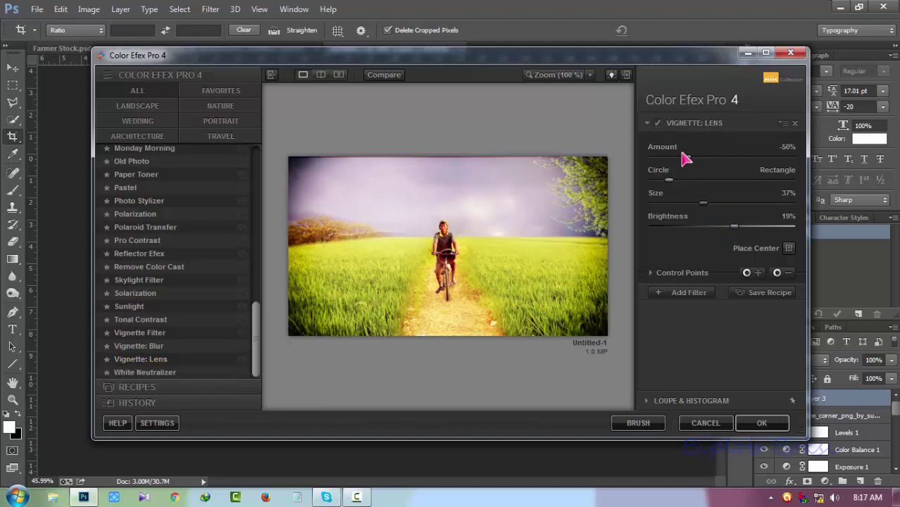
drag(690, 160, 703, 164)
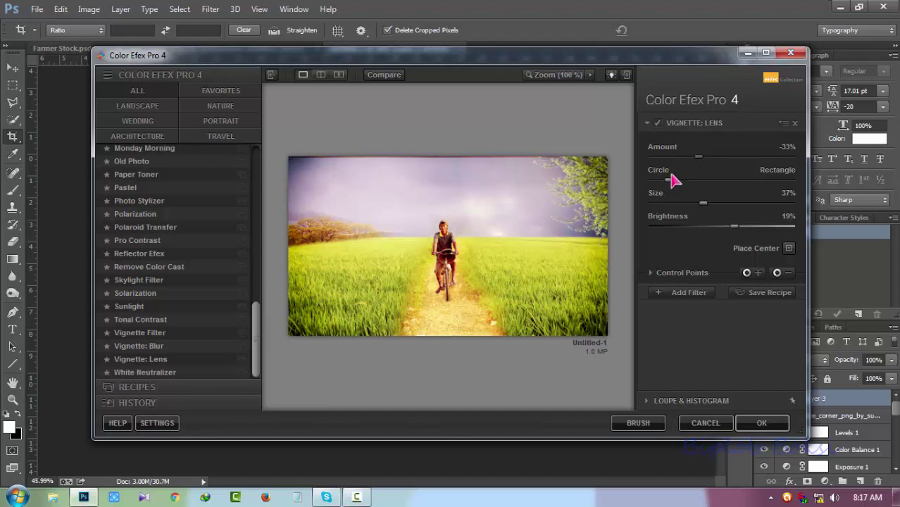
mouse_move(670, 180)
mouse_down()
mouse_move(748, 181)
mouse_move(705, 181)
mouse_up()
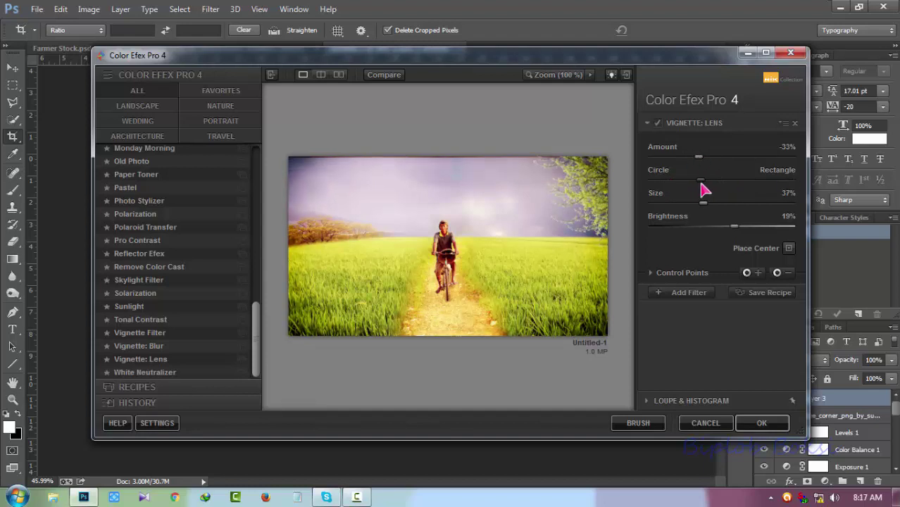
drag(735, 230, 723, 229)
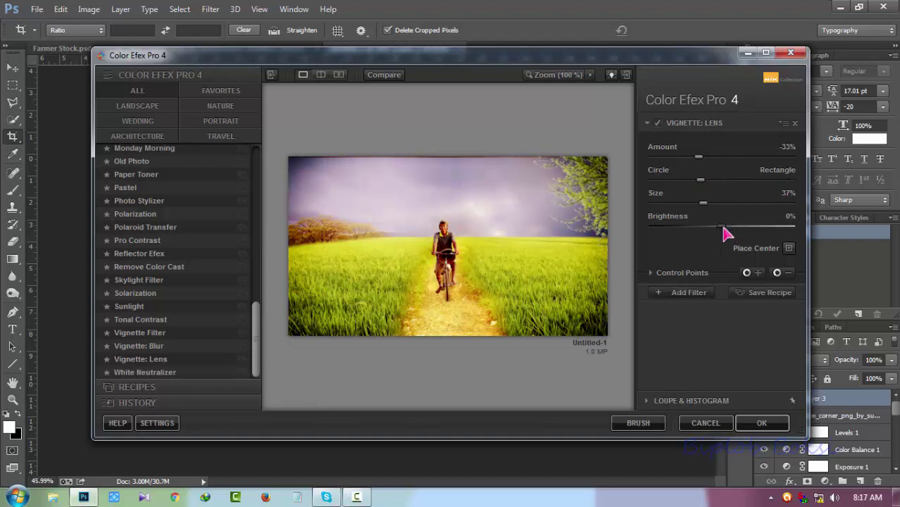
click(762, 422)
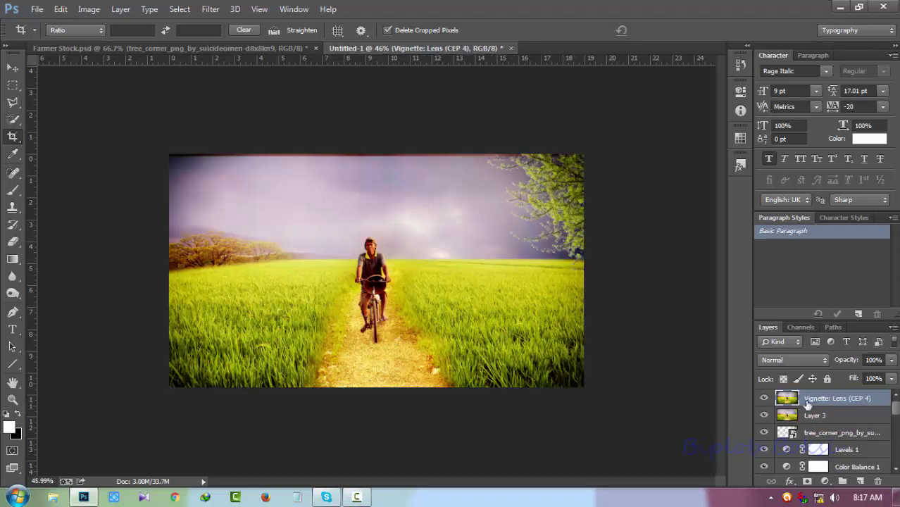
Save the image to the Desktop as Untitled-1.jpg in JPEG format at quality 12.
click(37, 9)
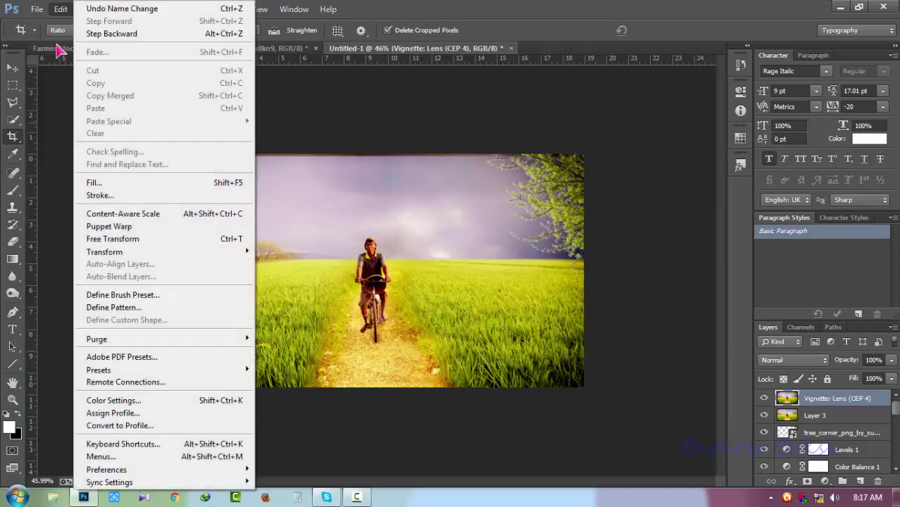
click(63, 168)
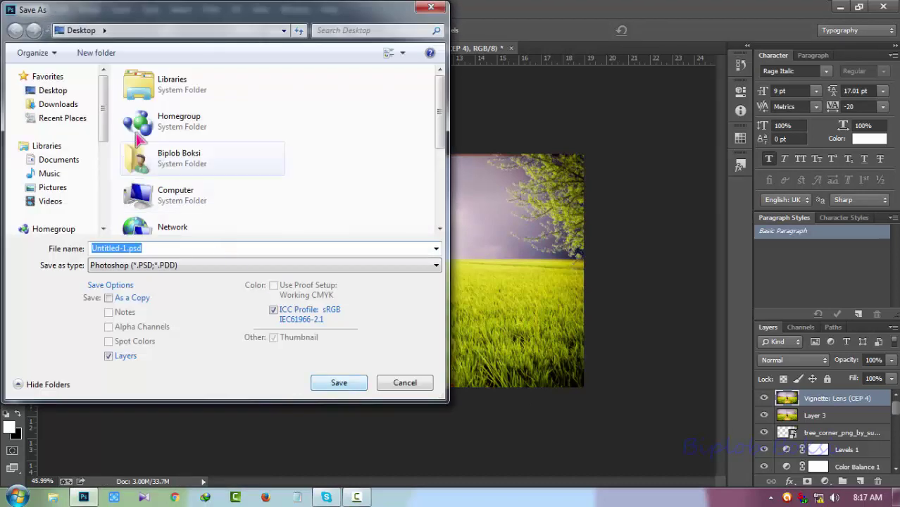
click(53, 90)
click(161, 265)
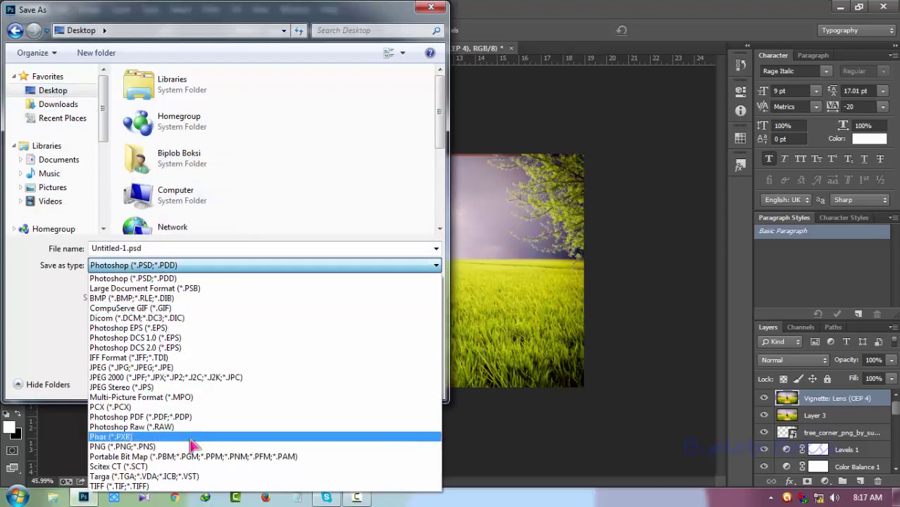
click(192, 371)
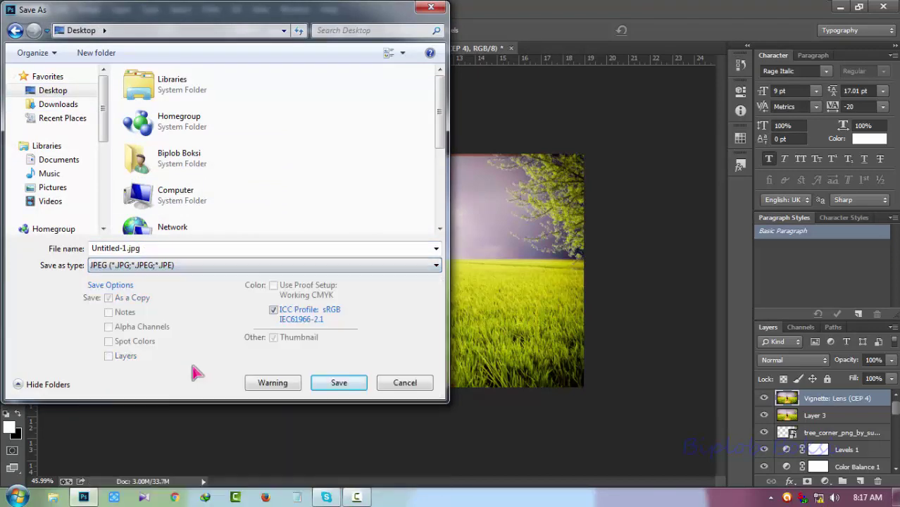
click(337, 385)
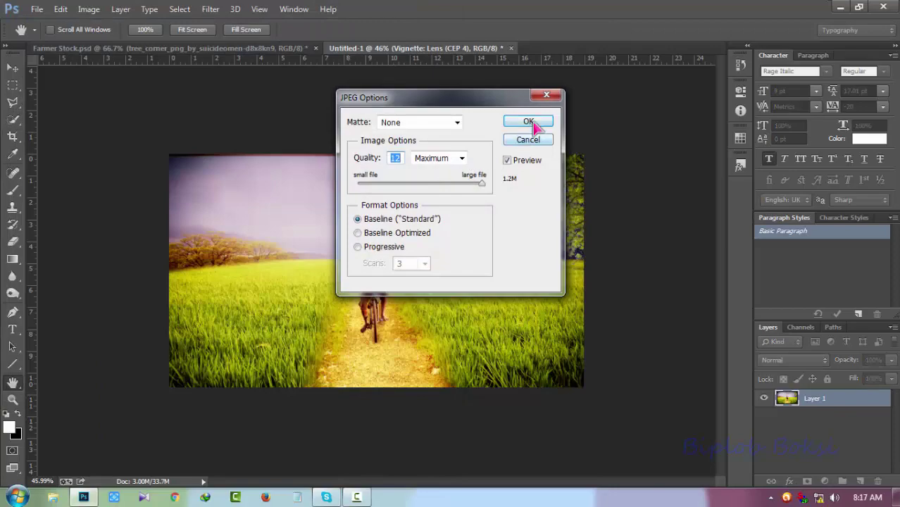
click(528, 121)
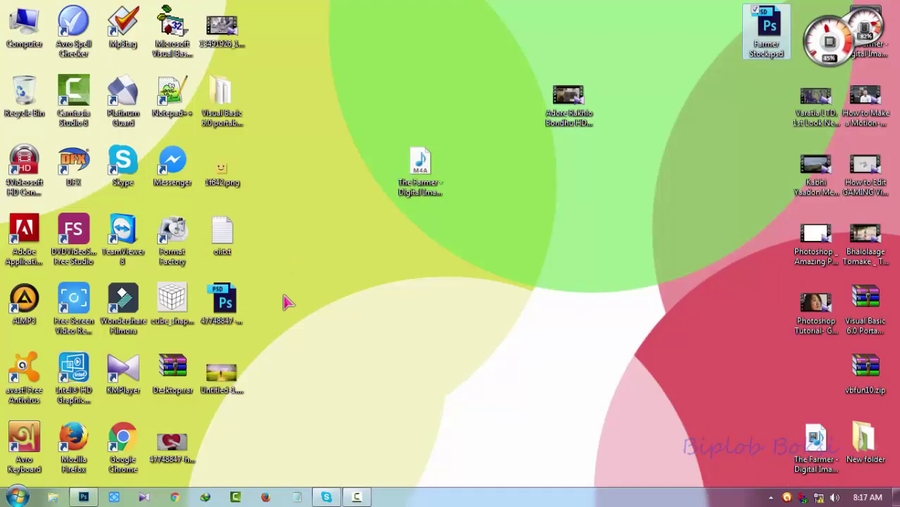
Open Untitled-1.jpg from the desktop in Windows Photo Viewer and fit it to the window.
click(231, 386)
double_click(240, 374)
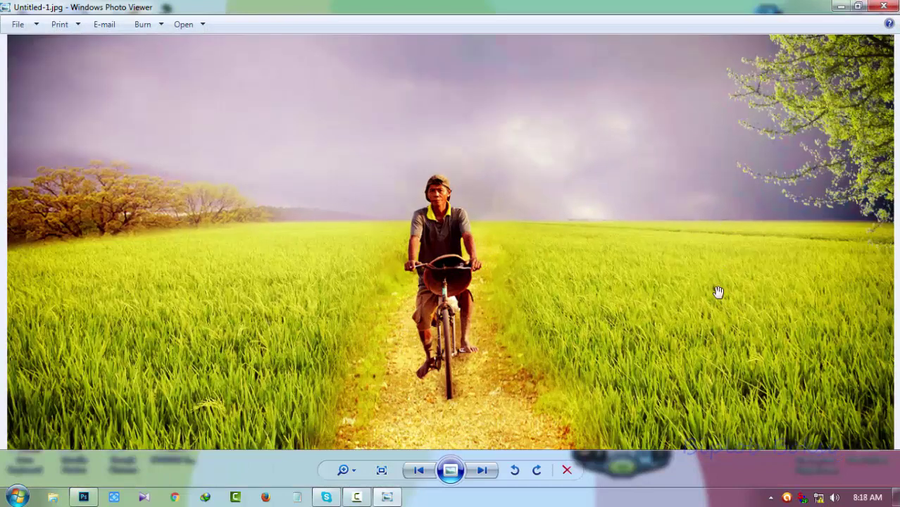
scroll(718, 292, down, 2)
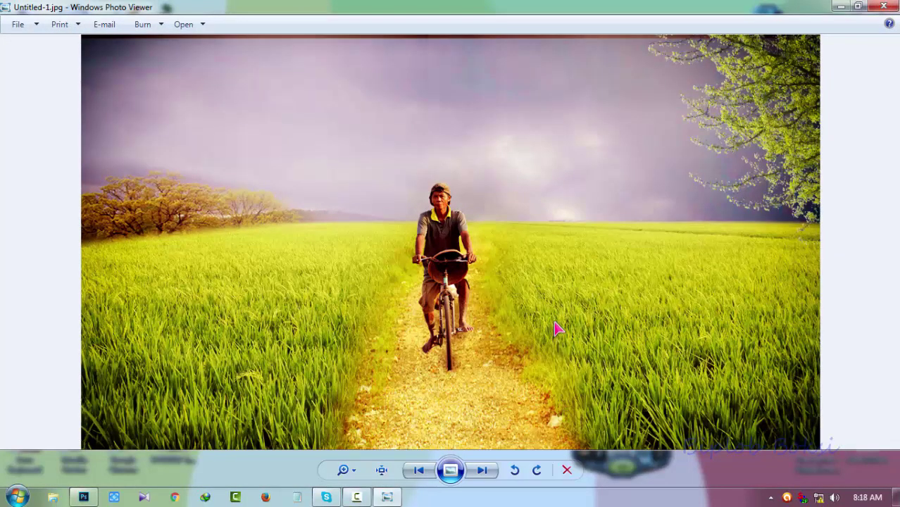